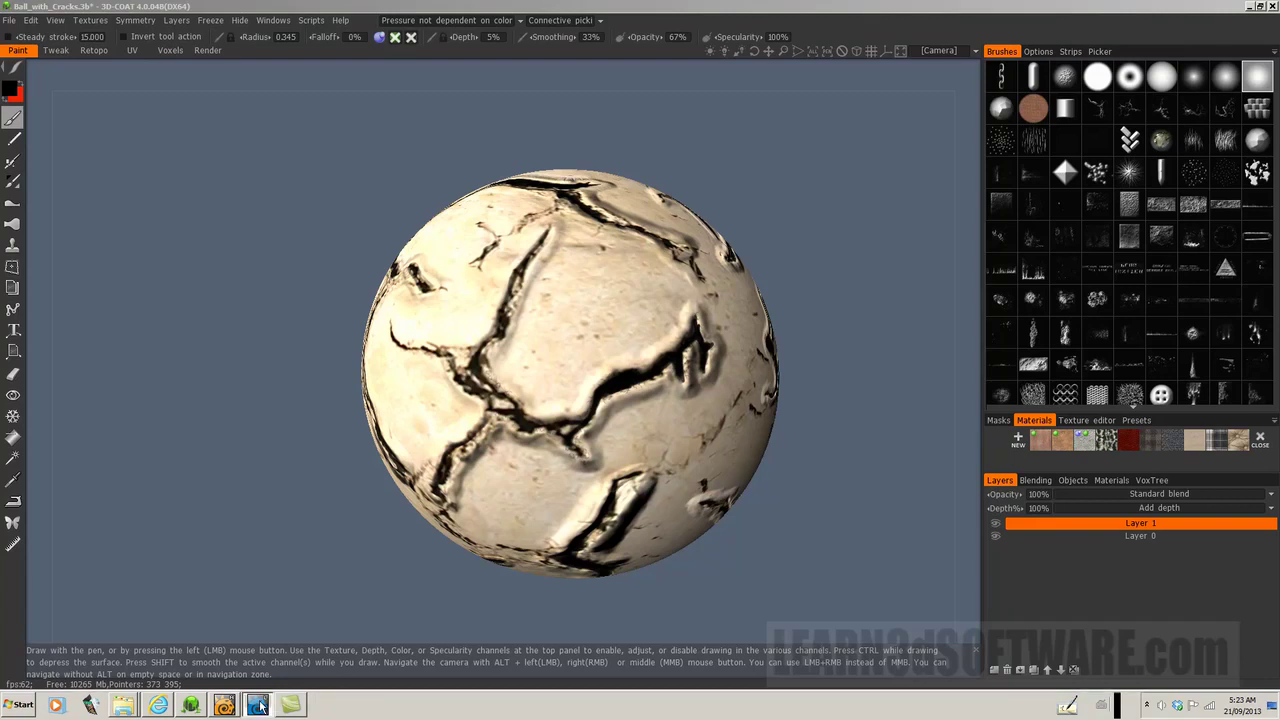
# Bring LightWave Layout forward, showing the cracked Ball_Uved sphere in the VPR preview
pyautogui.click(256, 705)
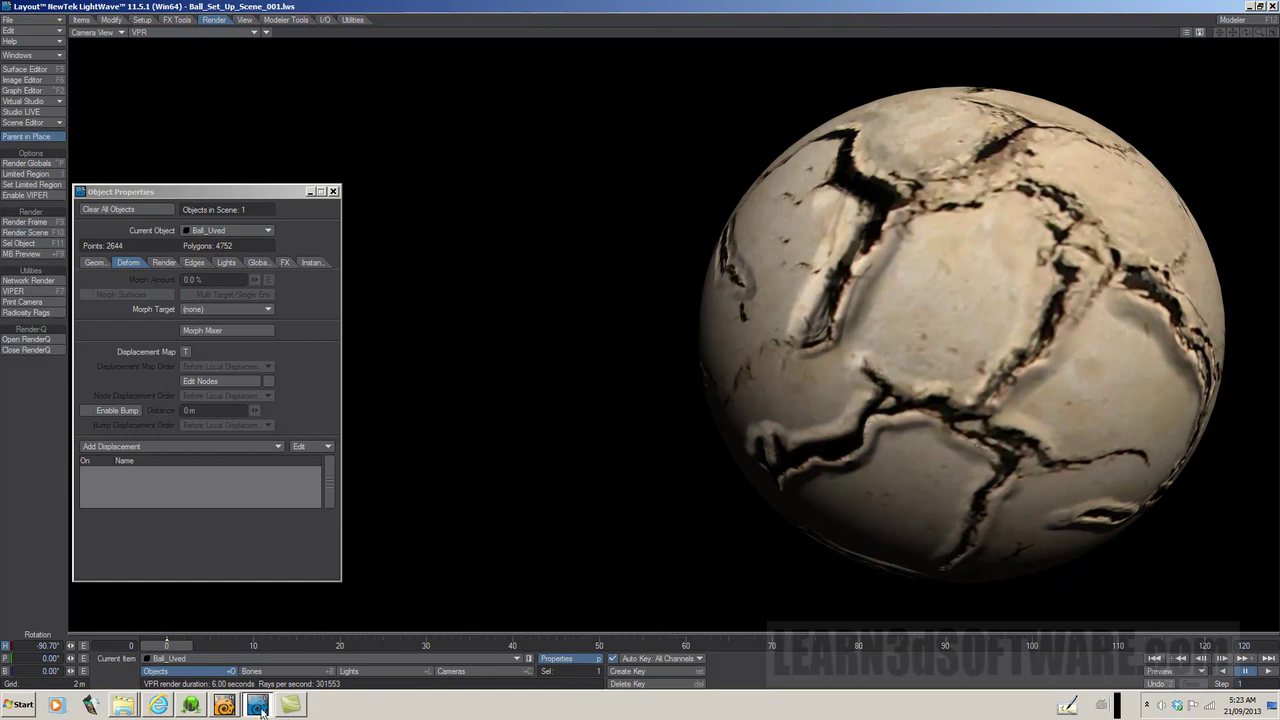
# Back in 3D-Coat, brush along the crack running down the sculpted ball to deepen it
pyautogui.click(191, 705)
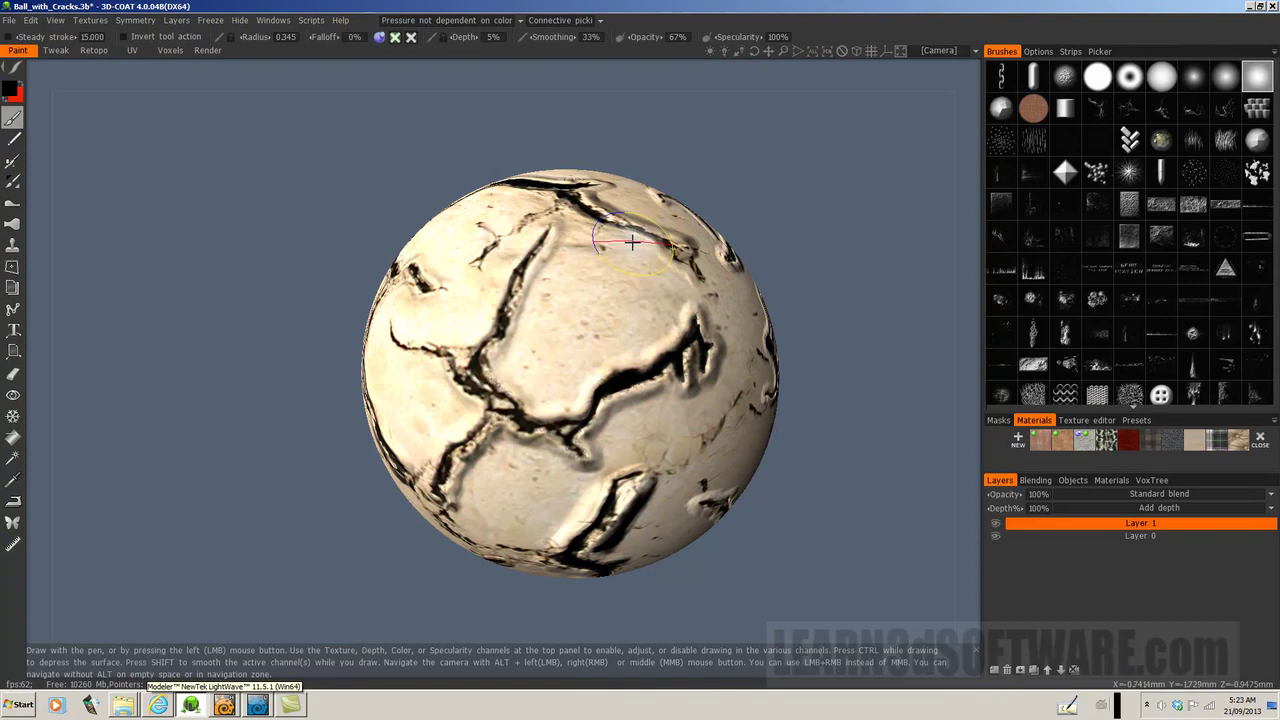
pyautogui.moveTo(576, 233)
pyautogui.mouseDown()
pyautogui.moveTo(440, 346)
pyautogui.moveTo(567, 282)
pyautogui.moveTo(526, 353)
pyautogui.mouseUp()
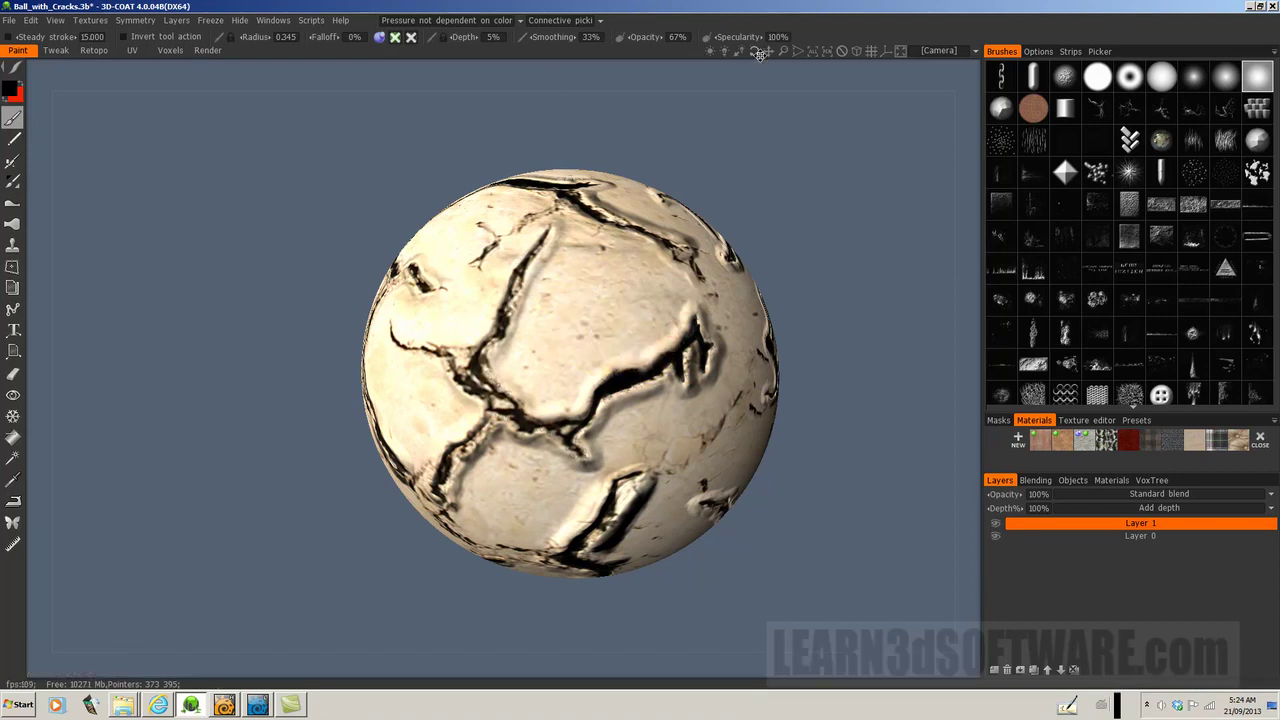
pyautogui.moveTo(754, 51); pyautogui.dragTo(741, 275)
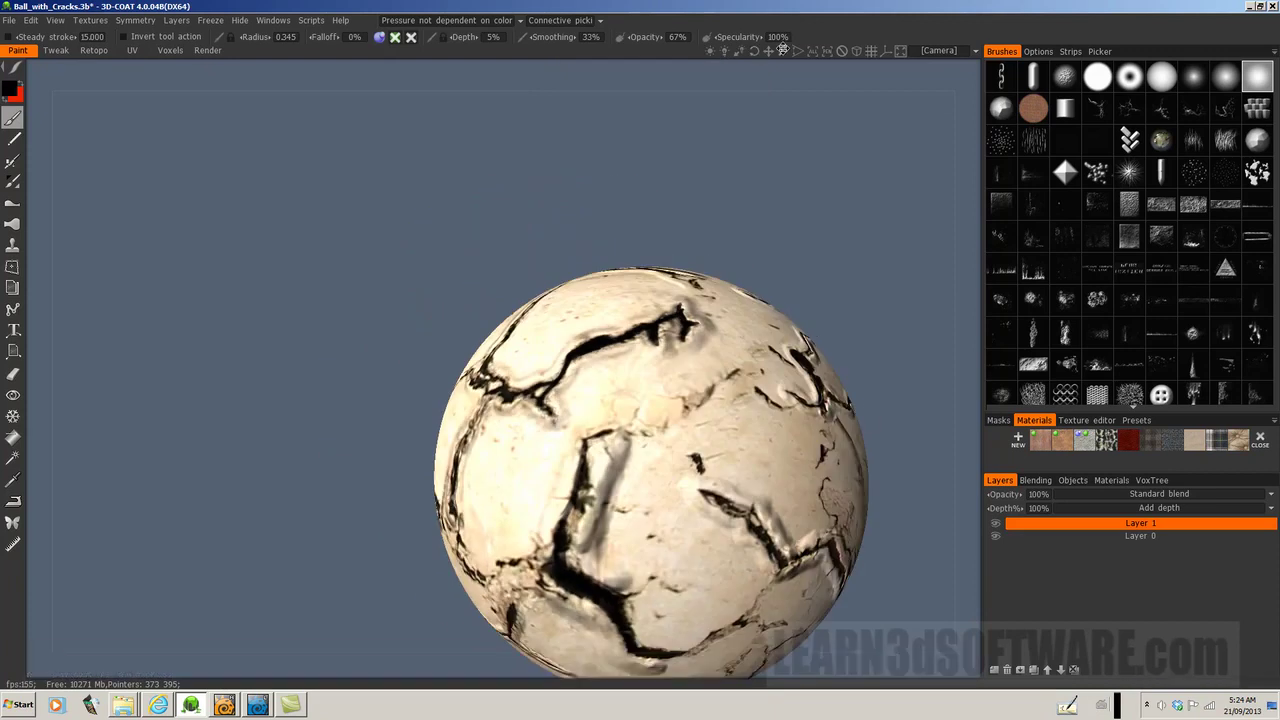
pyautogui.moveTo(759, 49); pyautogui.dragTo(757, 50)
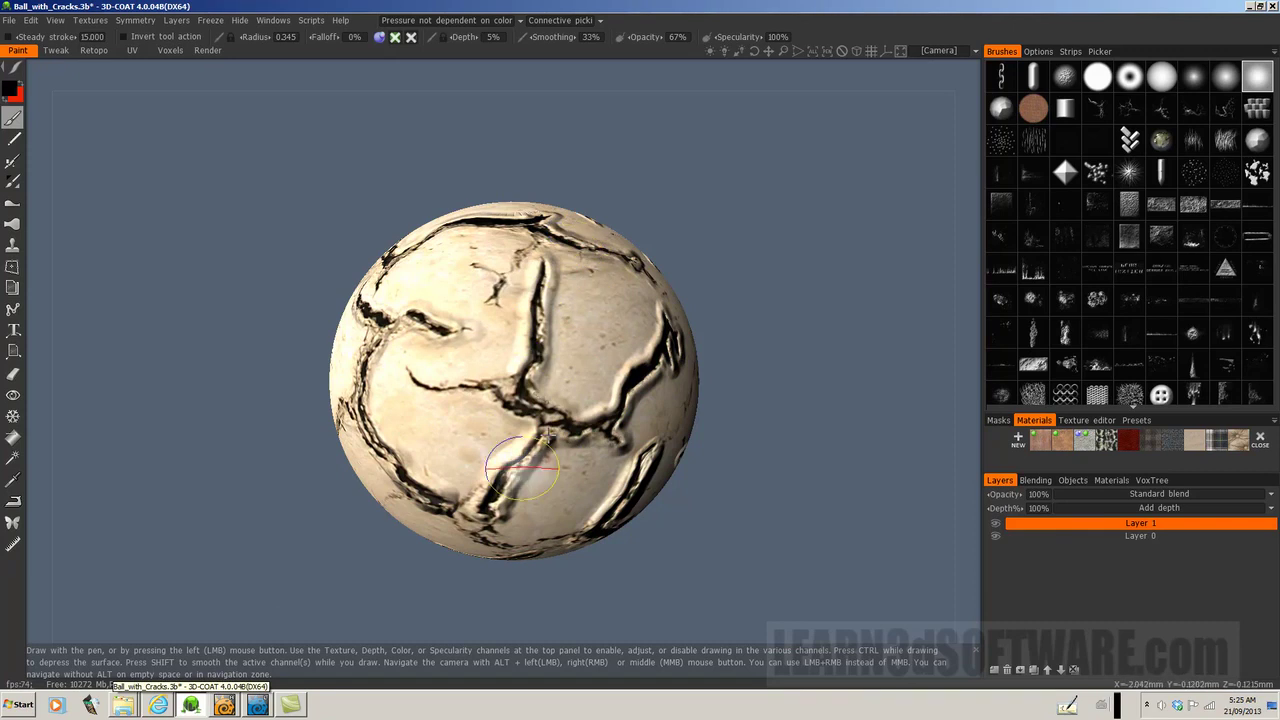
# Choose Textures > Export > Displacement Map Current Layer for Layer 1
pyautogui.click(95, 22)
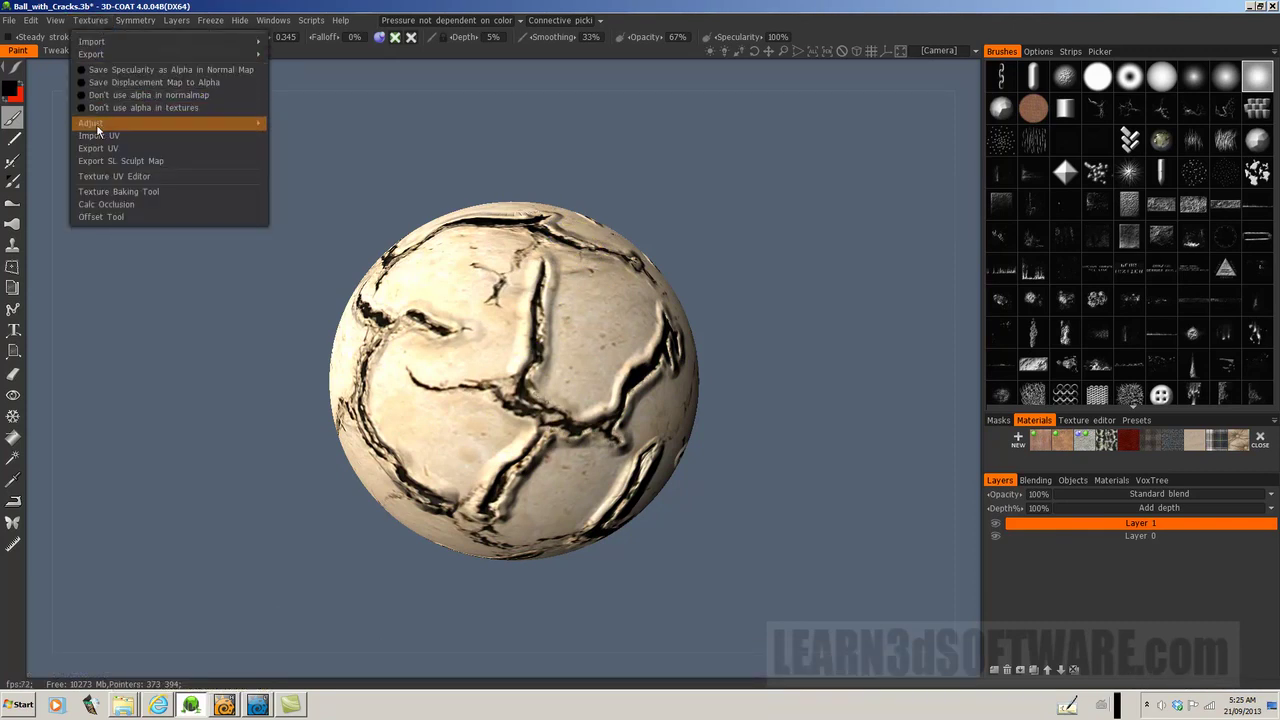
pyautogui.moveTo(102, 55)
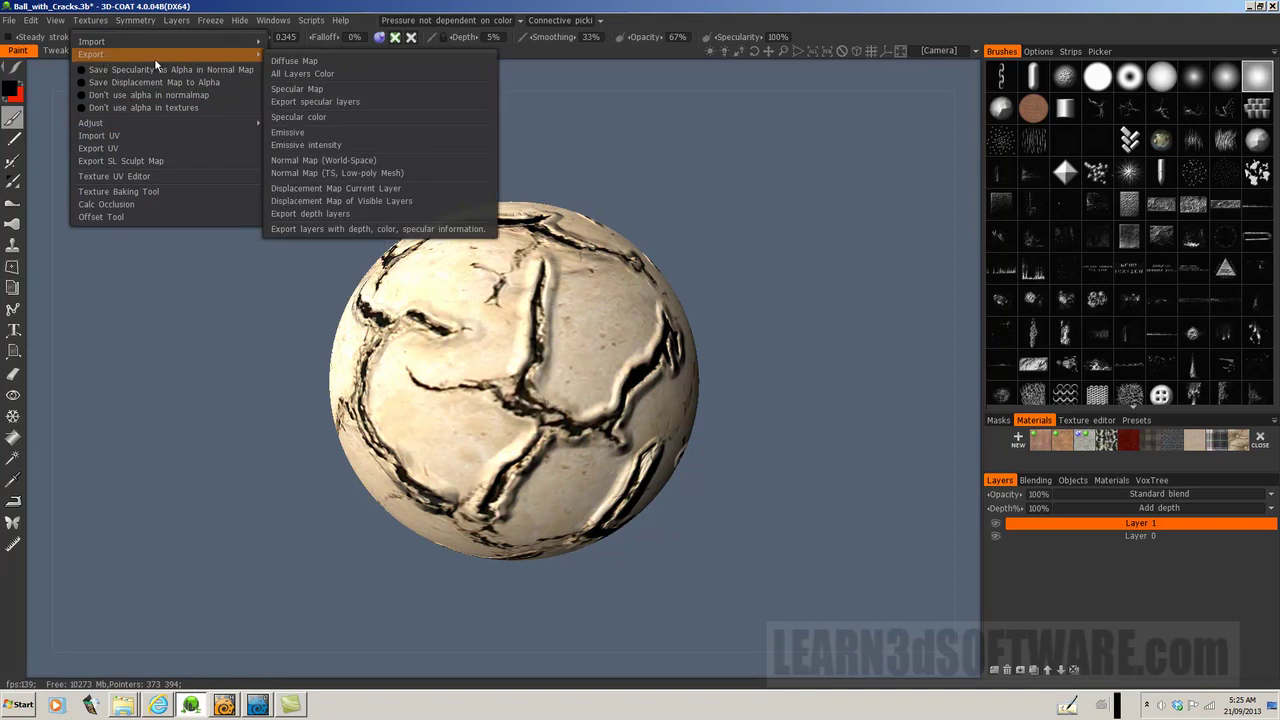
pyautogui.click(367, 190)
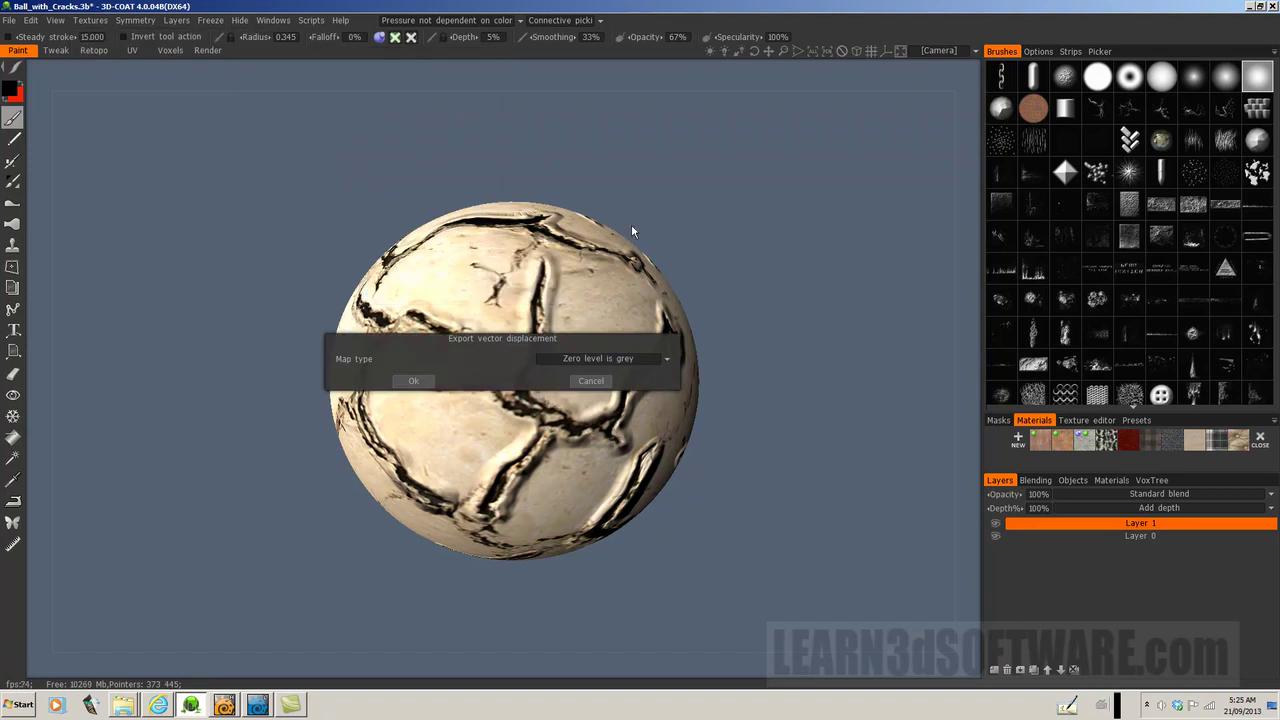
# Save the zero-level-grey displacement as Ball_Displacement_Map.png, filling empty areas (depth factor 31.926)
pyautogui.click(413, 382)
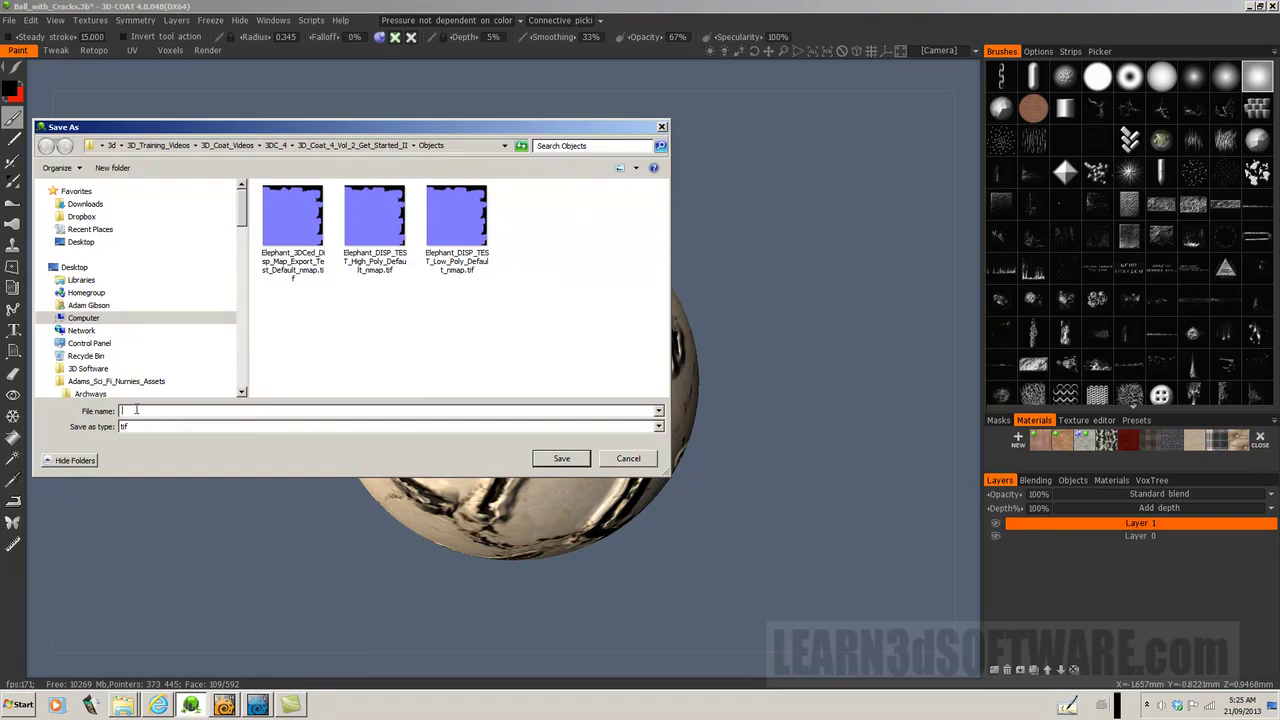
pyautogui.click(659, 427)
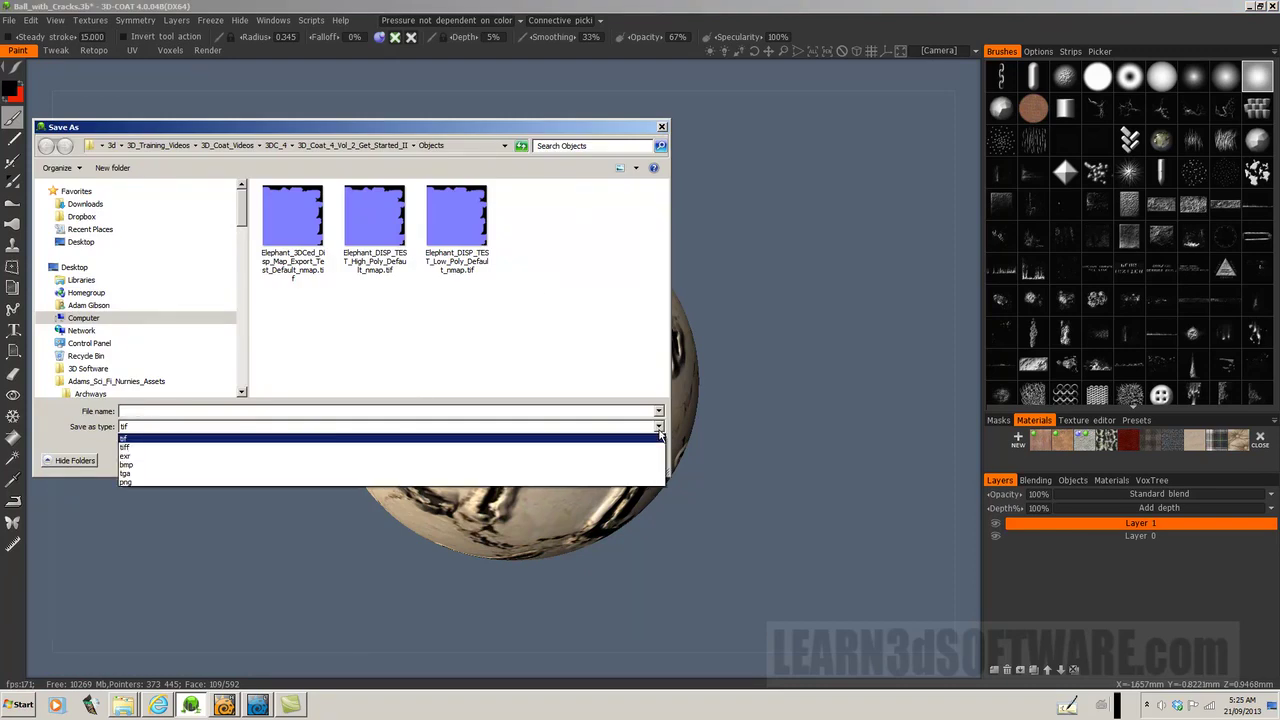
pyautogui.click(134, 480)
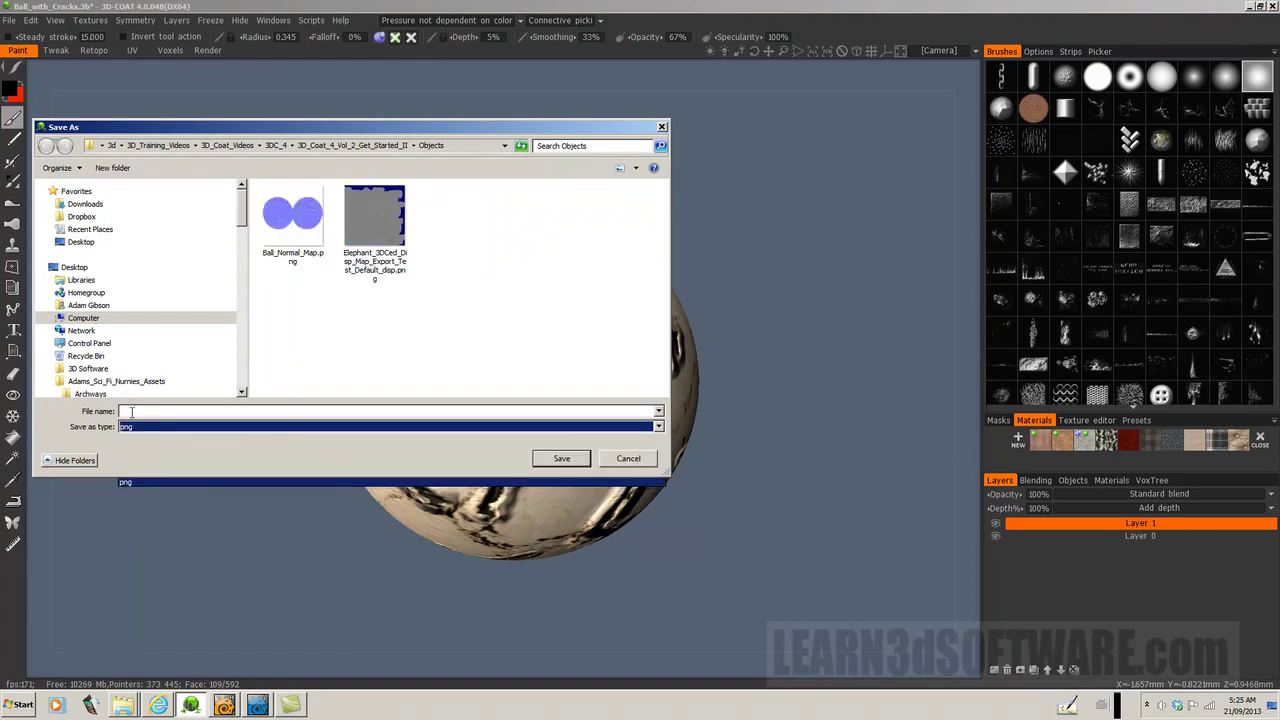
pyautogui.click(133, 413)
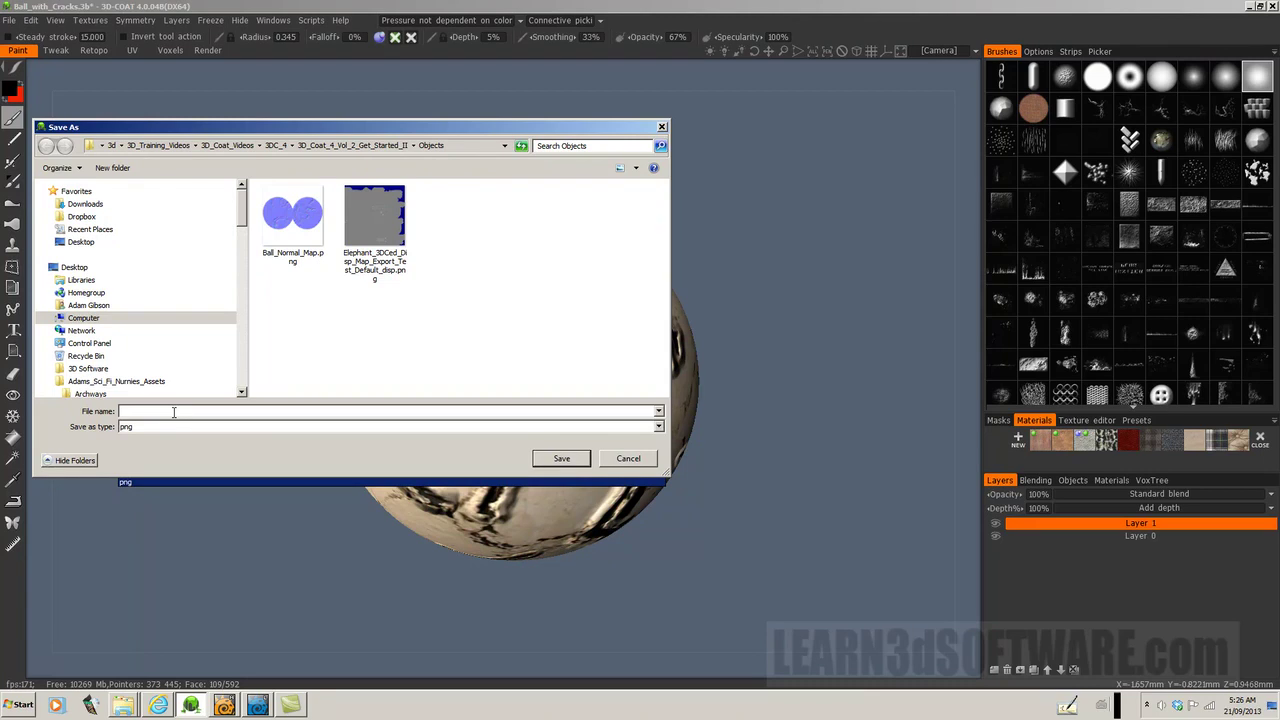
pyautogui.write('B')
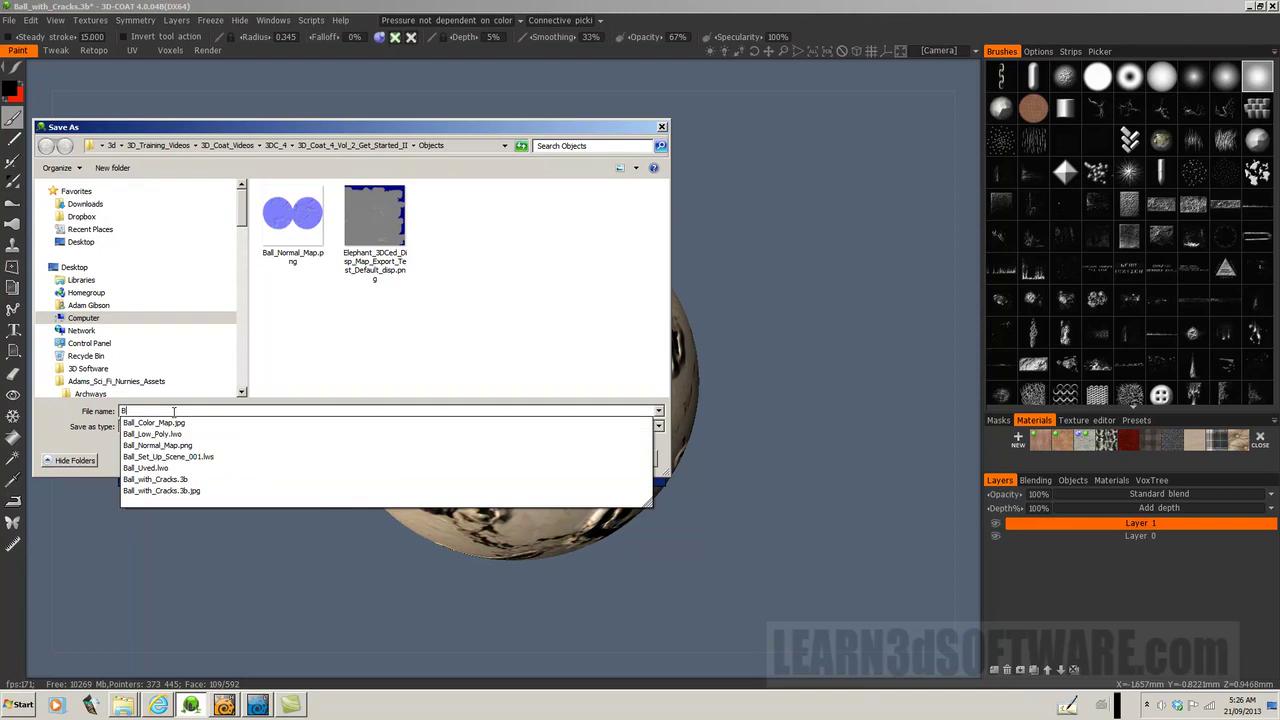
pyautogui.write('all_Displacement_Map')
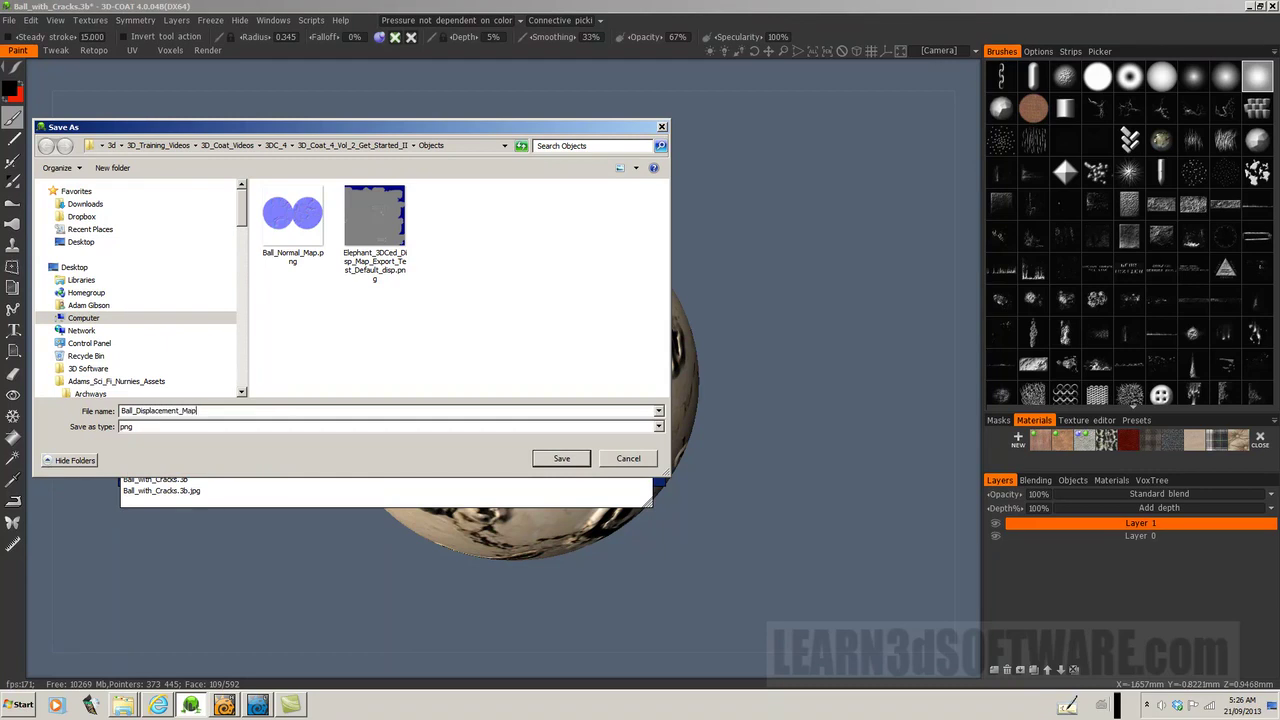
pyautogui.click(562, 460)
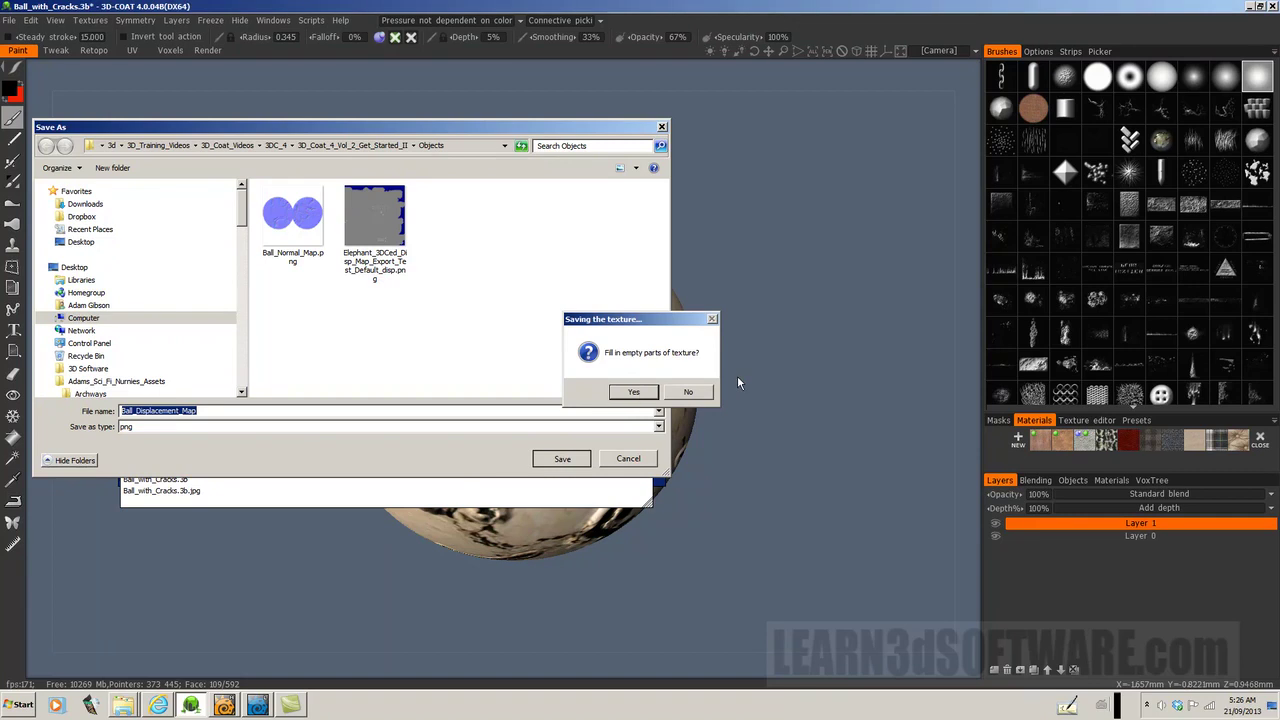
pyautogui.press('Return')
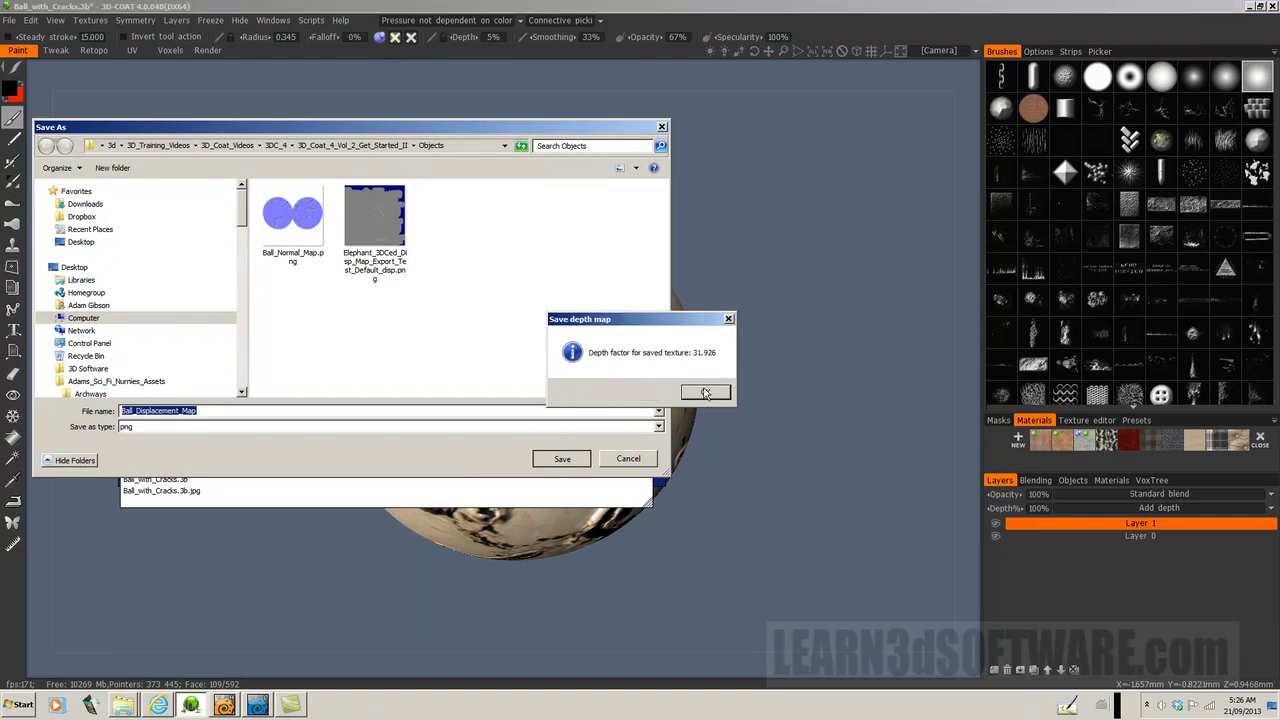
pyautogui.click(706, 393)
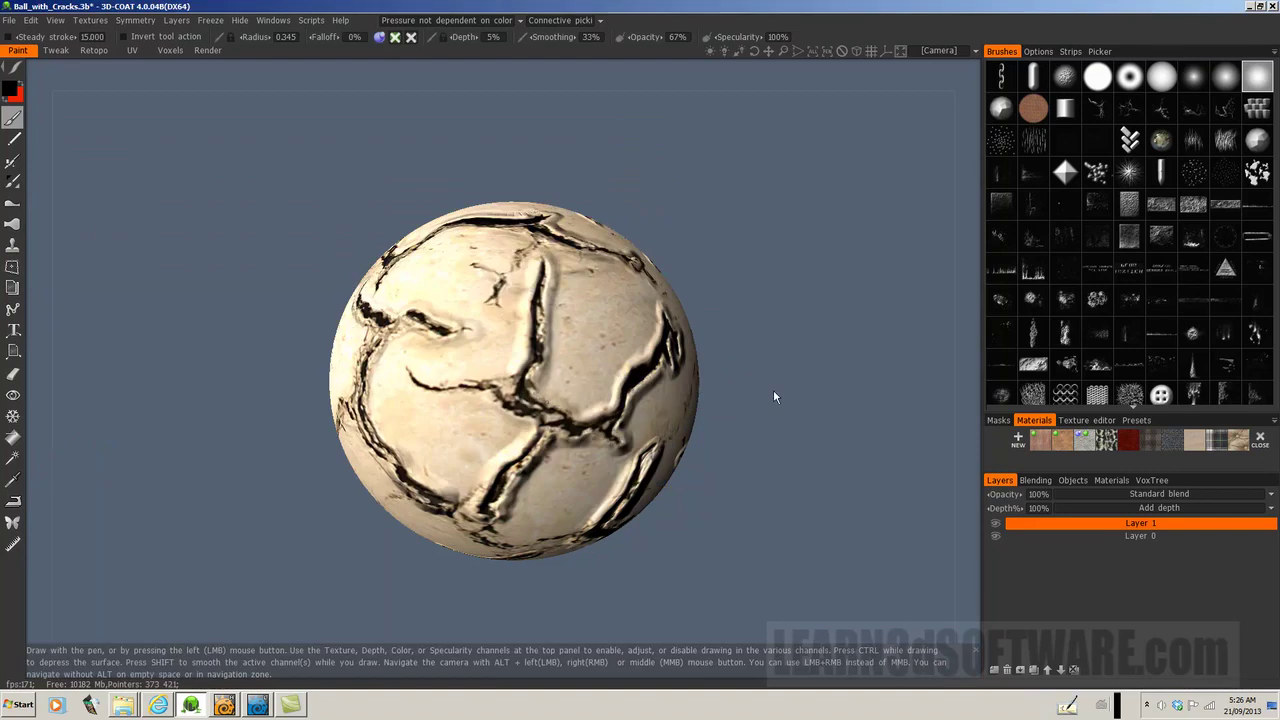
# Return to Layout and close Object Properties and the Surface Editor
pyautogui.click(257, 707)
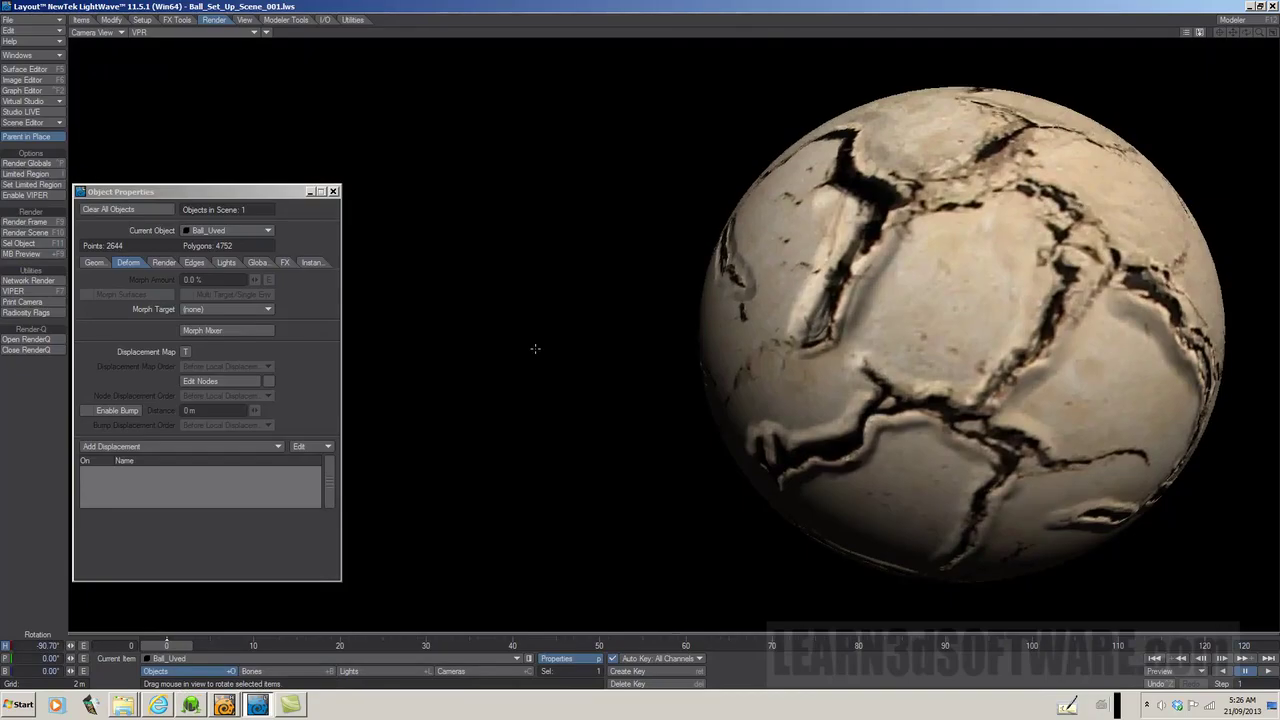
pyautogui.click(333, 191)
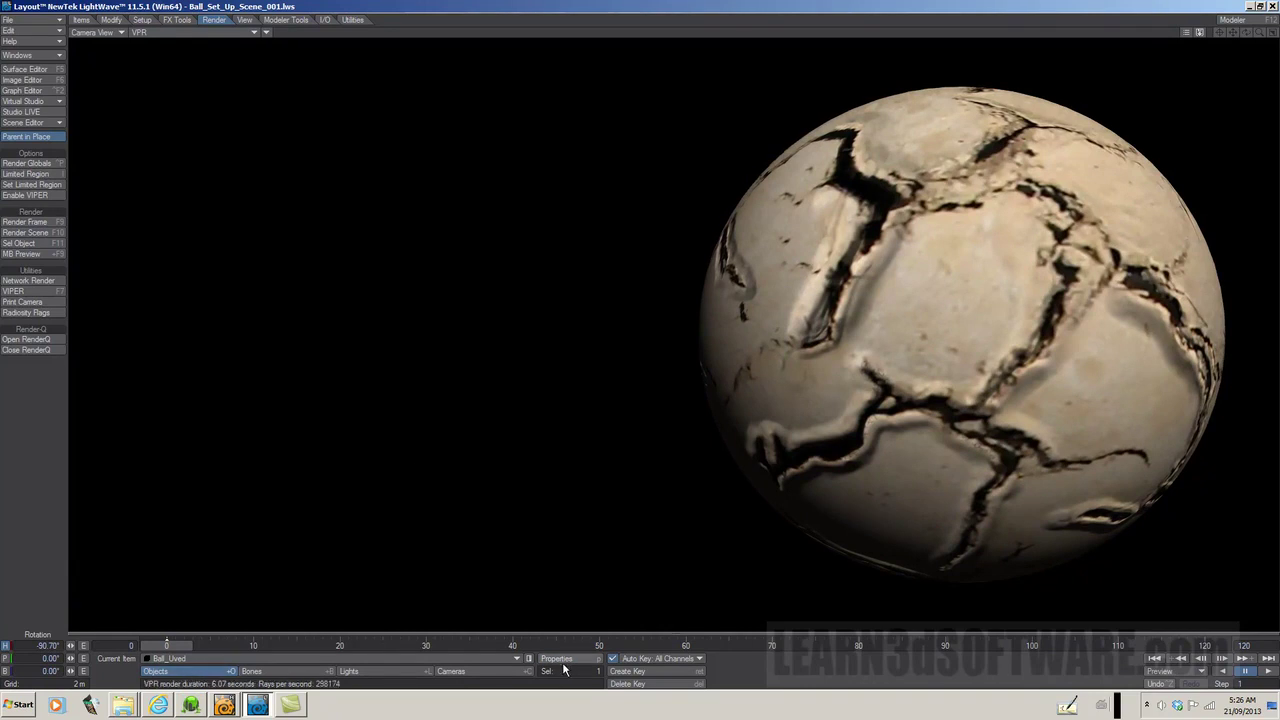
pyautogui.click(25, 70)
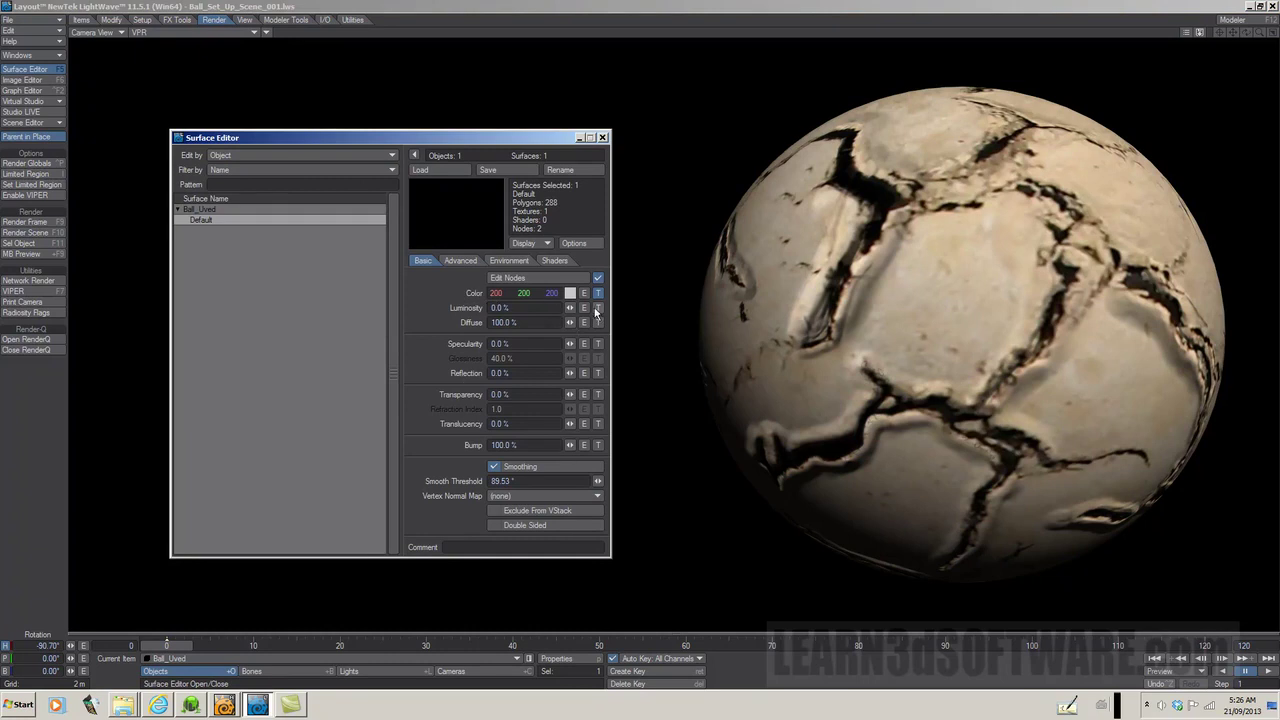
pyautogui.click(603, 137)
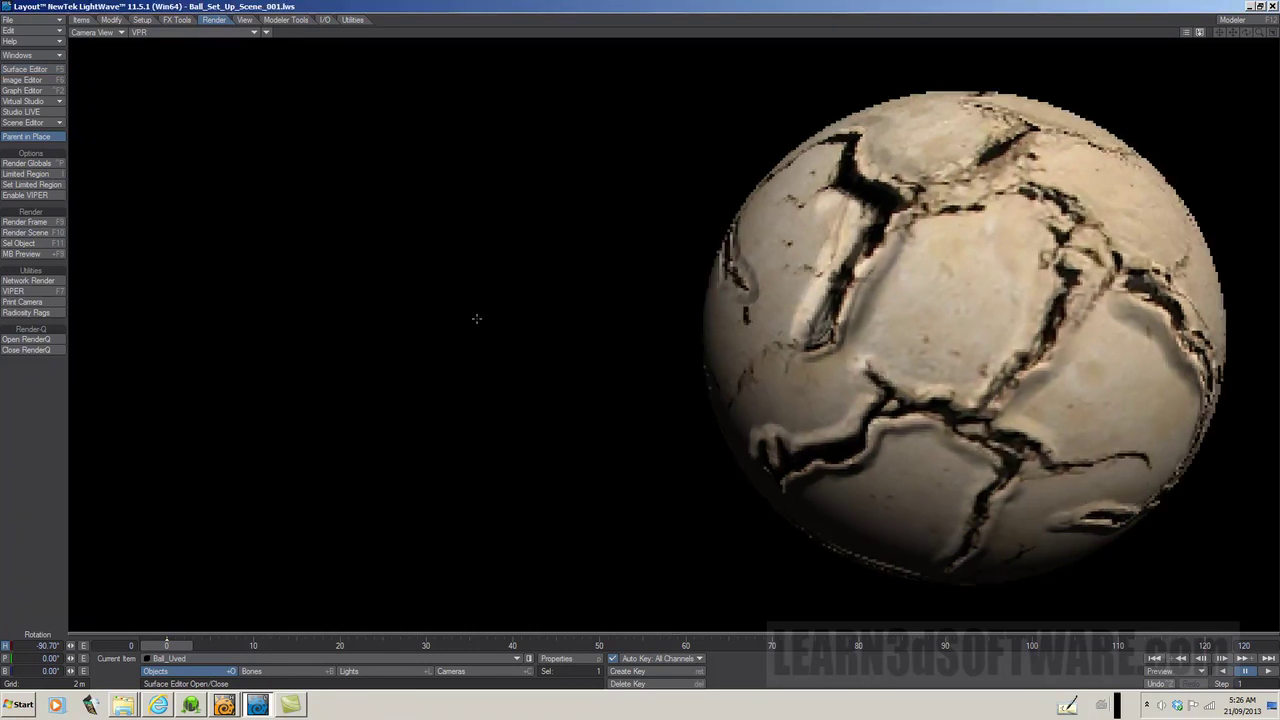
# Open Ball_Uved's Displacement Node Editor from the Deform tab of Object Properties
pyautogui.click(556, 658)
pyautogui.moveTo(219, 199); pyautogui.dragTo(297, 176)
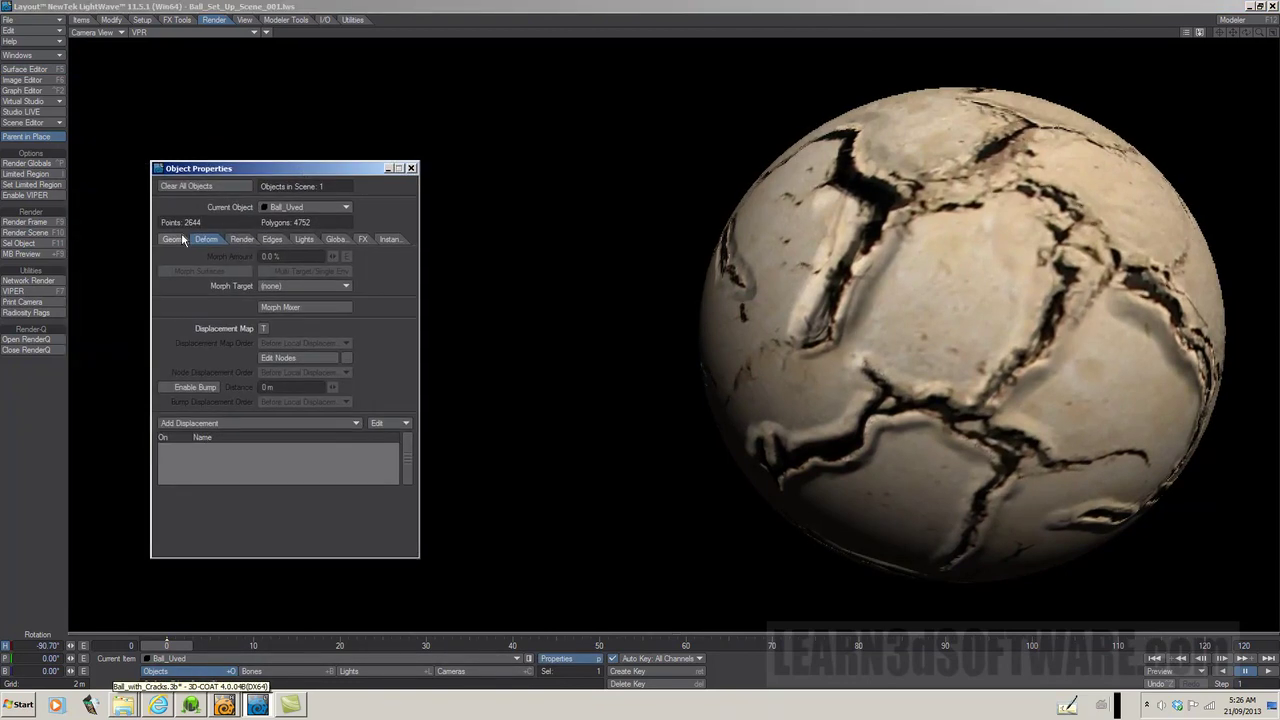
pyautogui.click(178, 239)
pyautogui.click(216, 240)
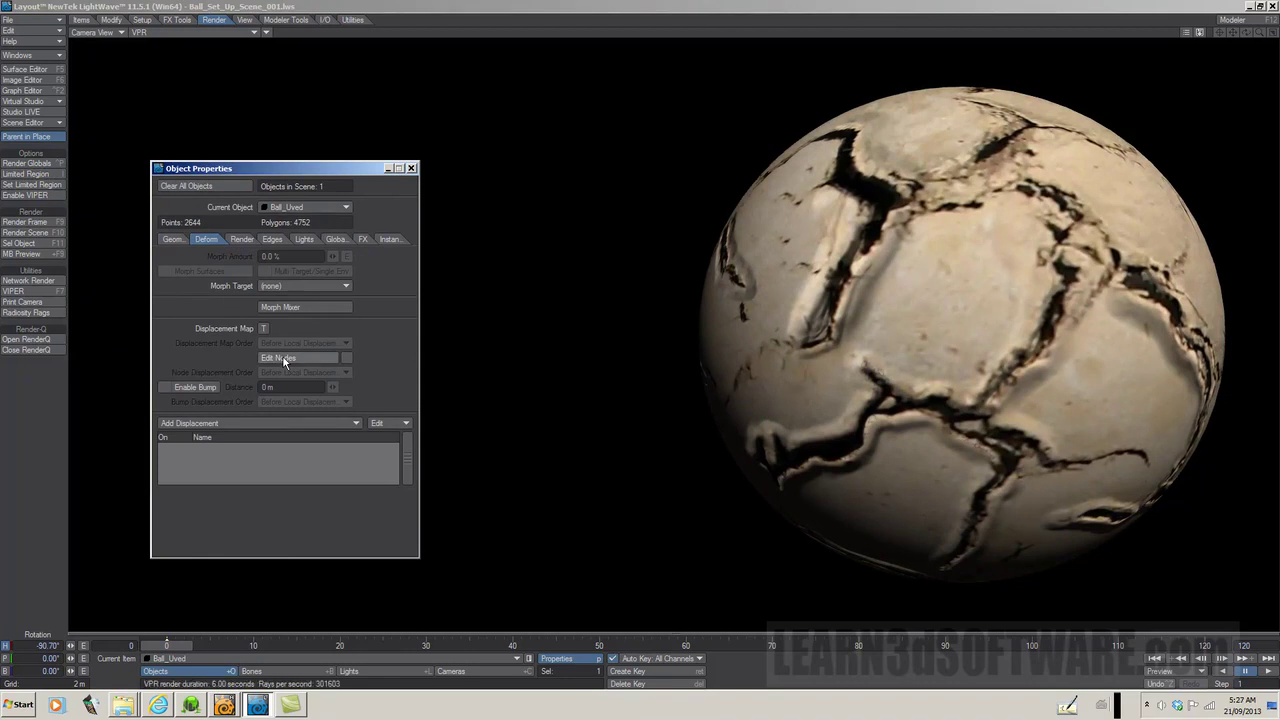
pyautogui.click(284, 358)
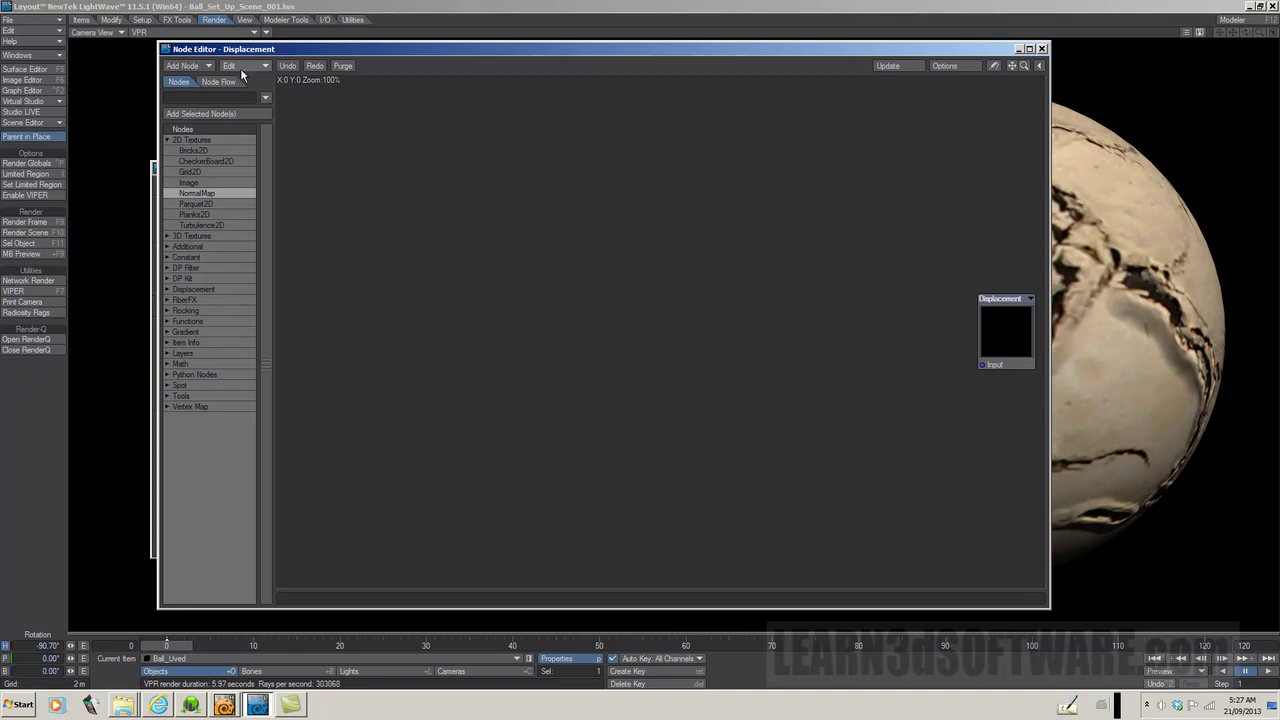
# Import the Displacement_Node.nodes setup, skipping the missing image, and tidy the node layout
pyautogui.click(249, 70)
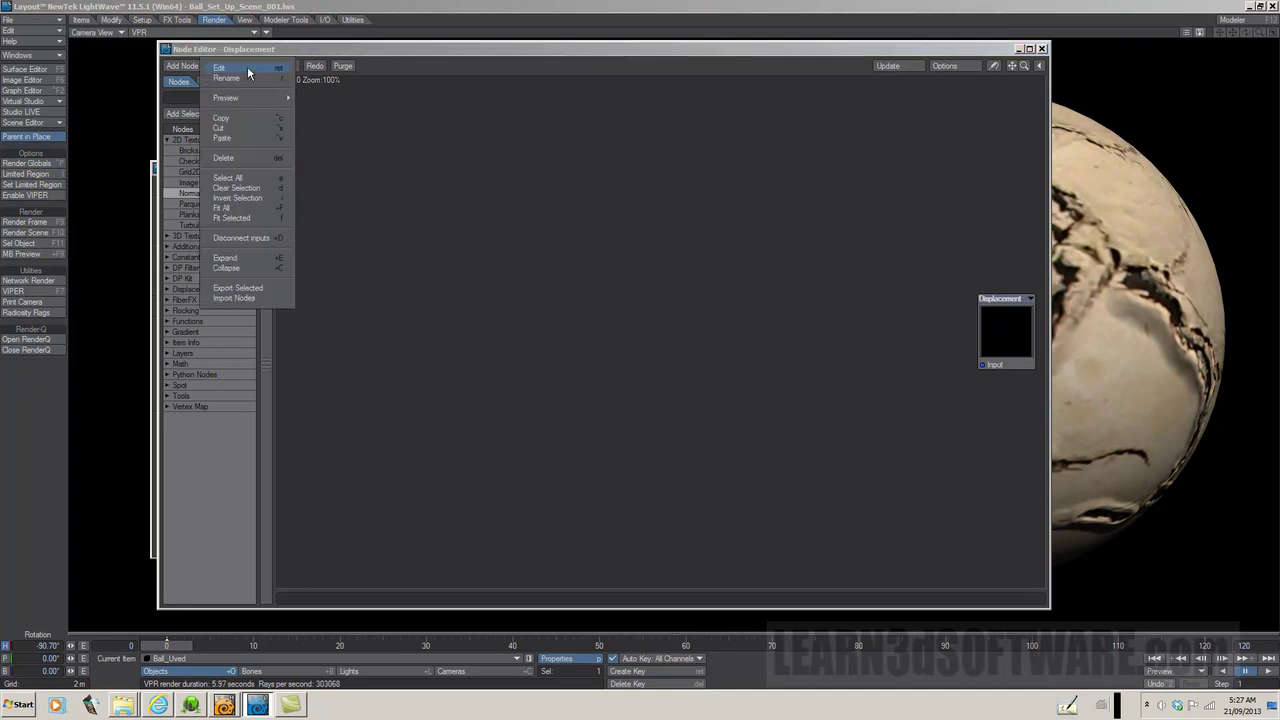
pyautogui.click(246, 300)
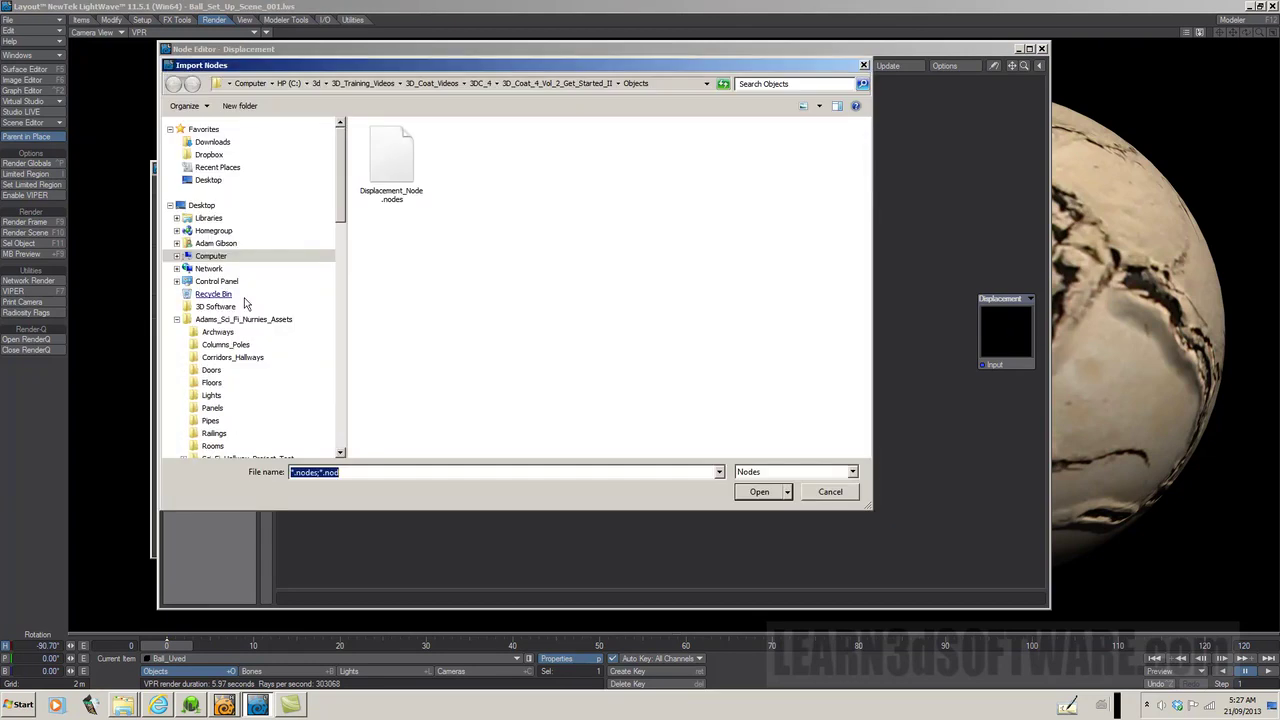
pyautogui.click(402, 158)
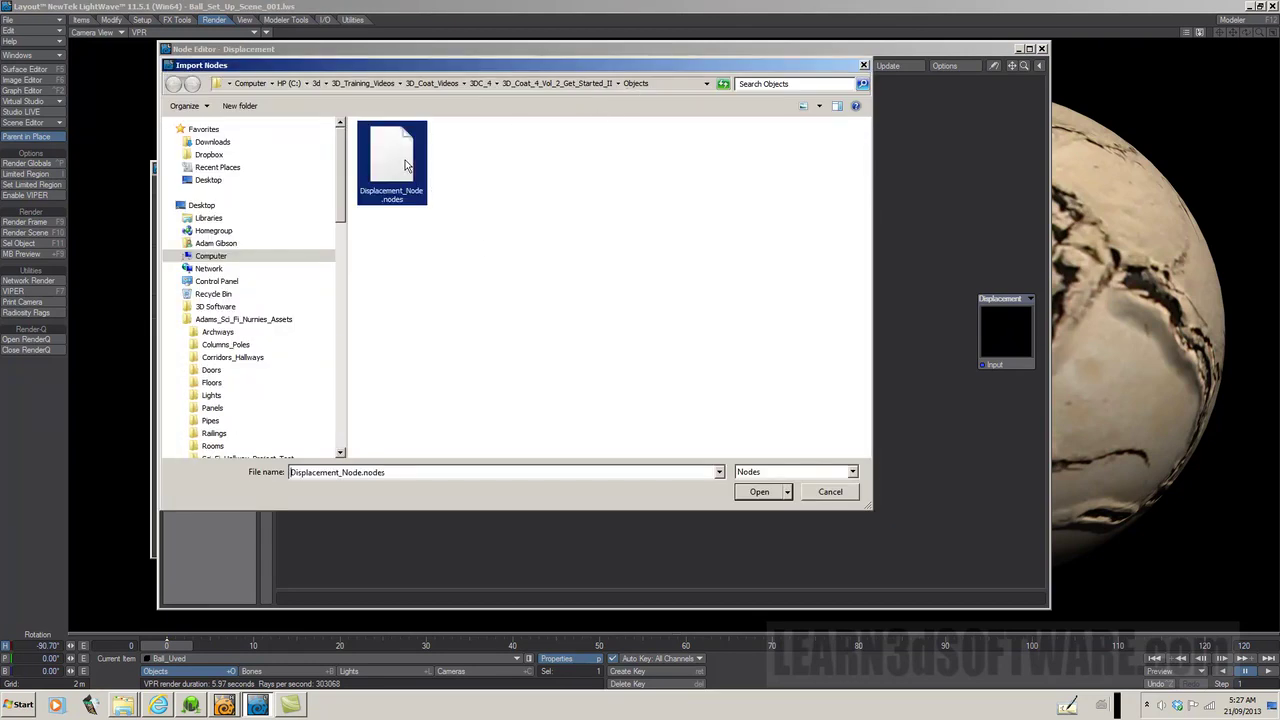
pyautogui.click(749, 489)
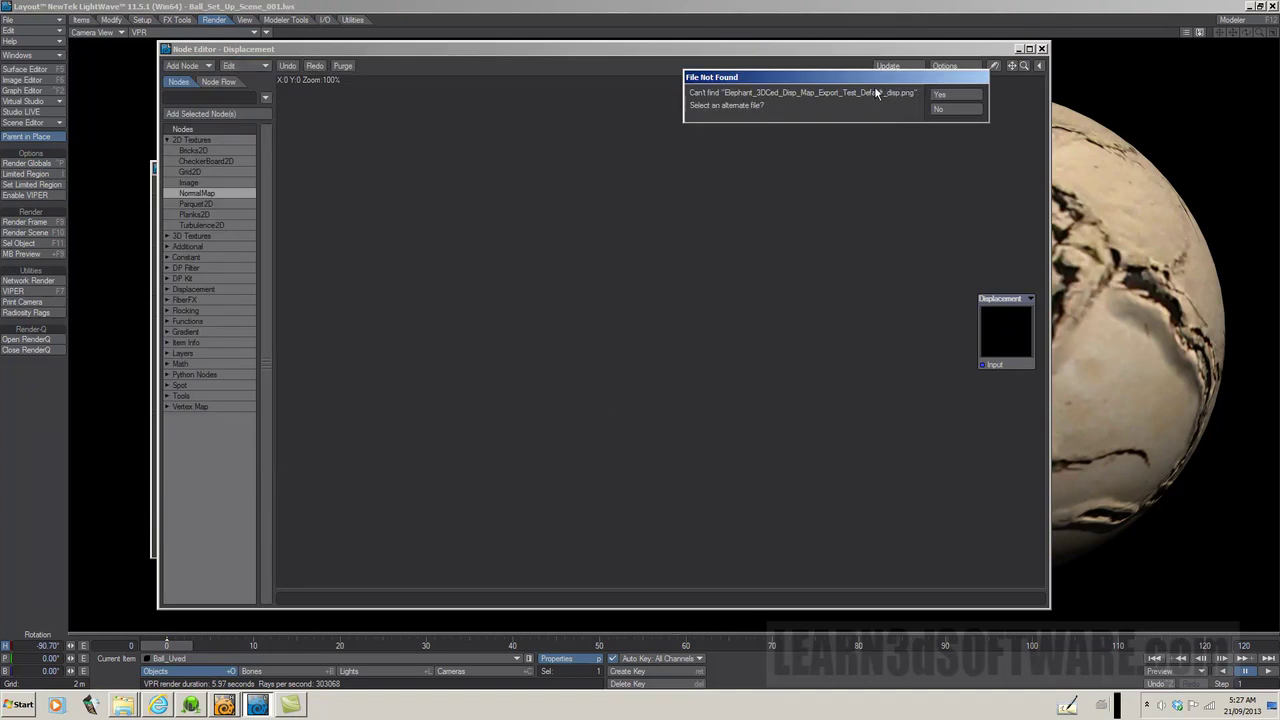
pyautogui.moveTo(888, 85); pyautogui.dragTo(760, 237)
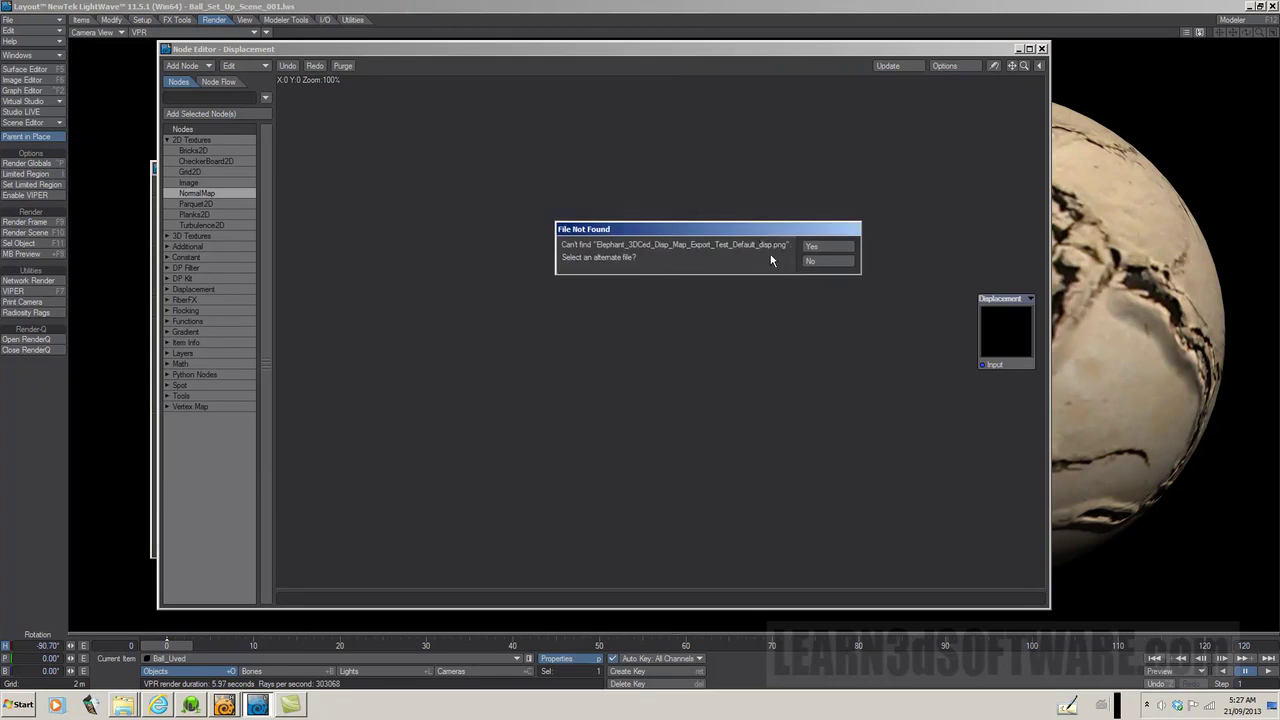
pyautogui.click(822, 262)
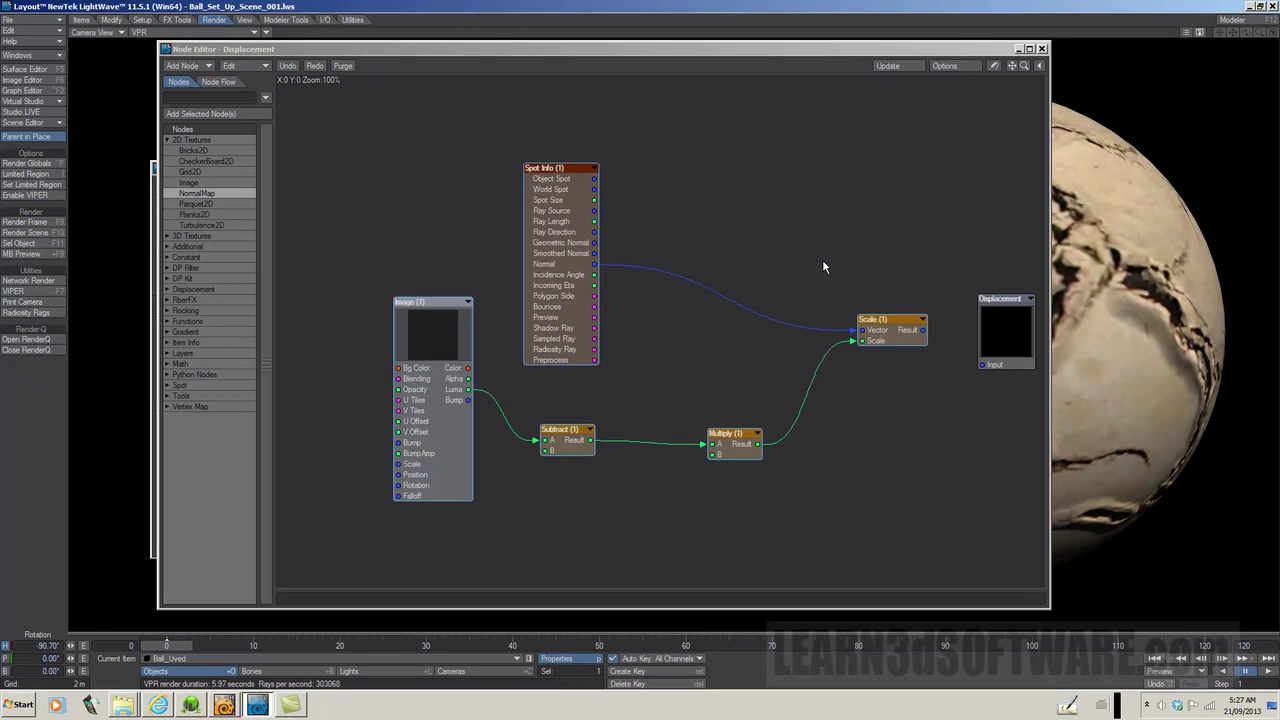
pyautogui.keyDown('alt'); pyautogui.moveTo(897, 325); pyautogui.dragTo(807, 277); pyautogui.keyUp('alt')
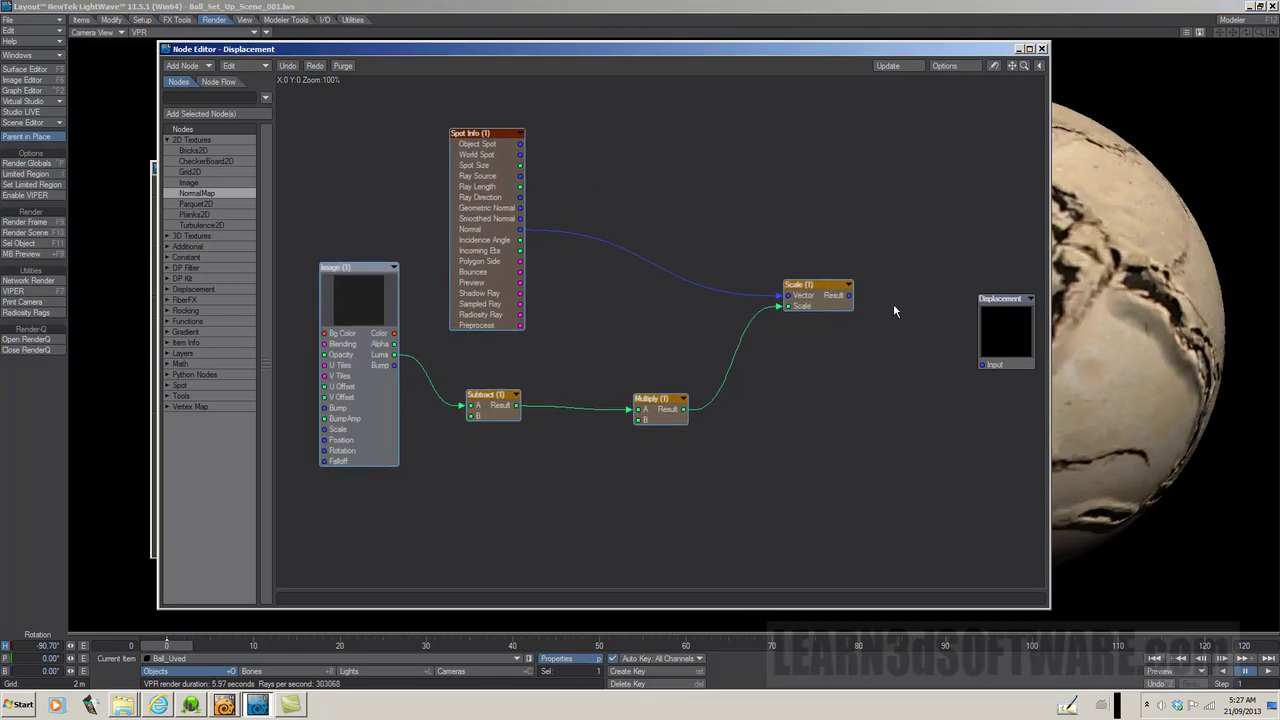
pyautogui.moveTo(1006, 305); pyautogui.dragTo(937, 247)
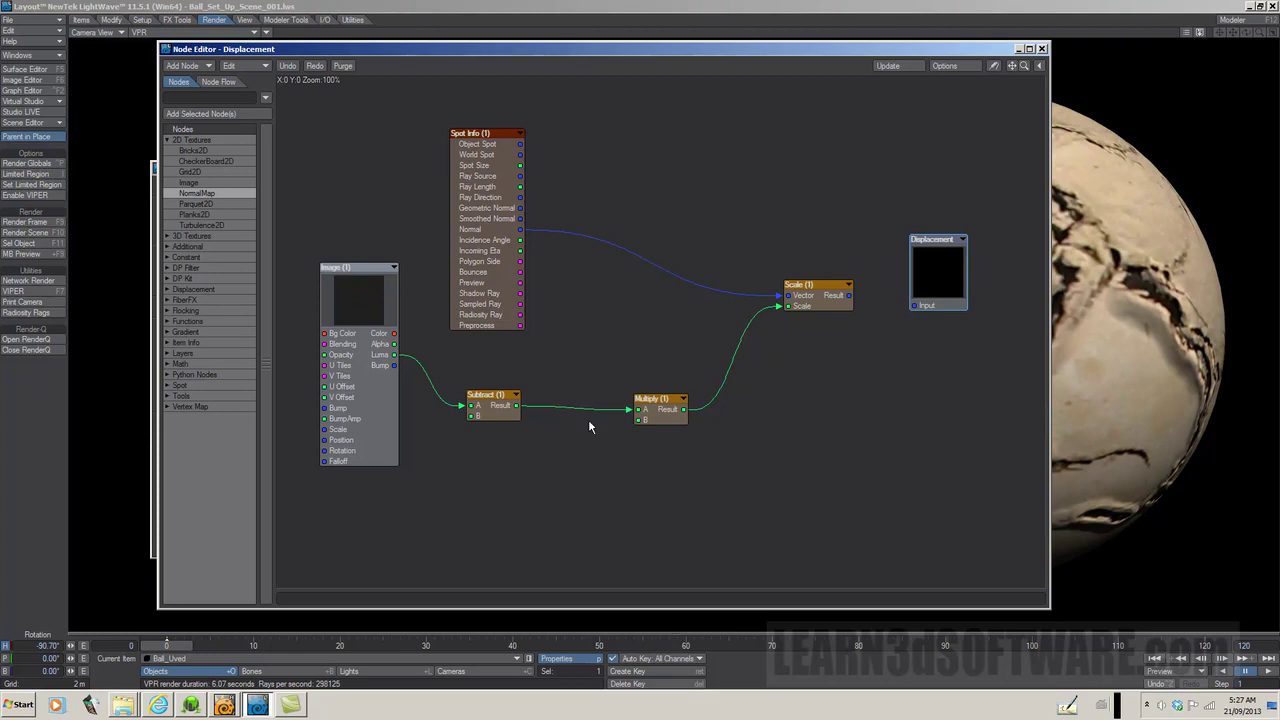
# Set Subtract B to 0.5 and Multiply B to 0.1, then connect Scale Result to Displacement
pyautogui.doubleClick(494, 405)
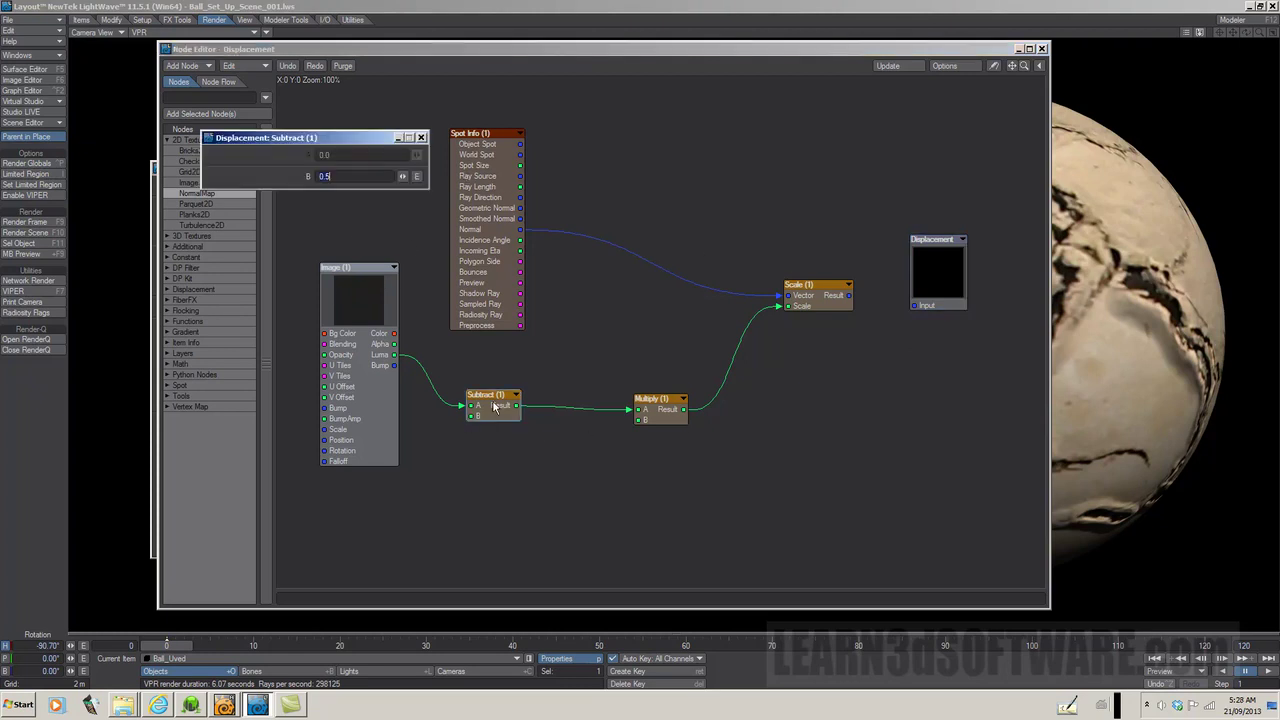
pyautogui.click(337, 176)
pyautogui.write('0.5')
pyautogui.doubleClick(653, 410)
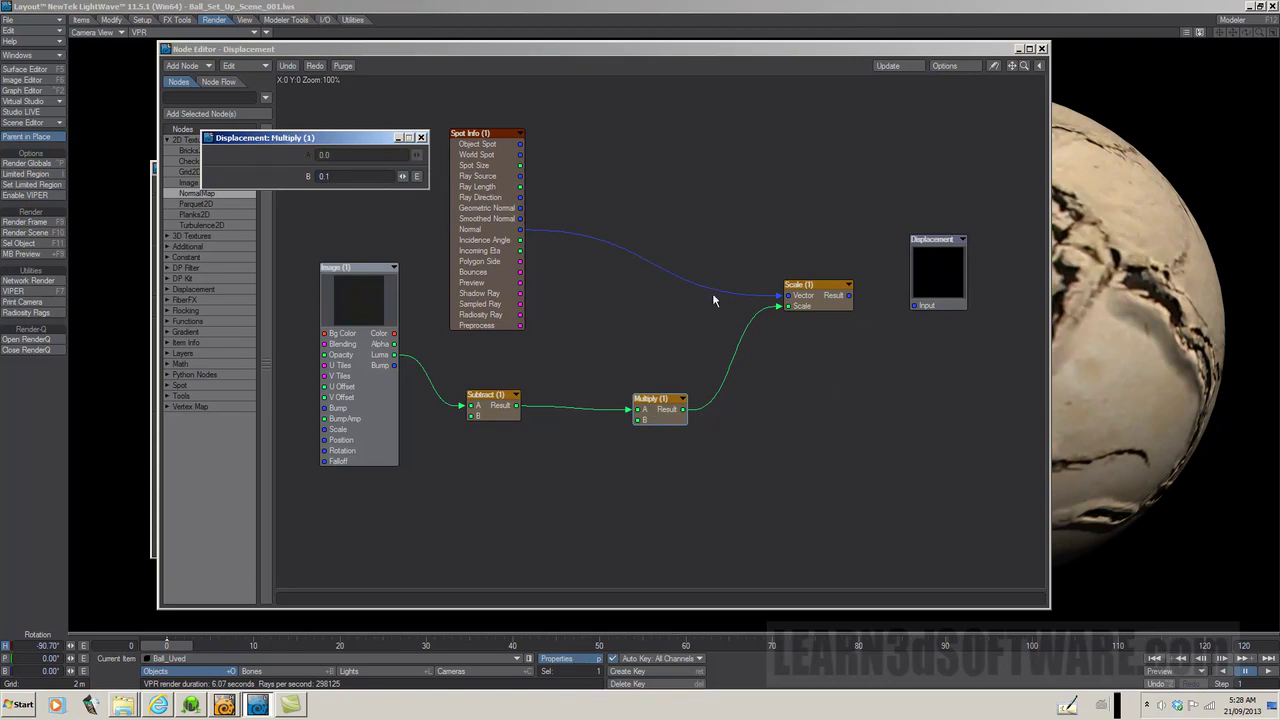
pyautogui.click(421, 137)
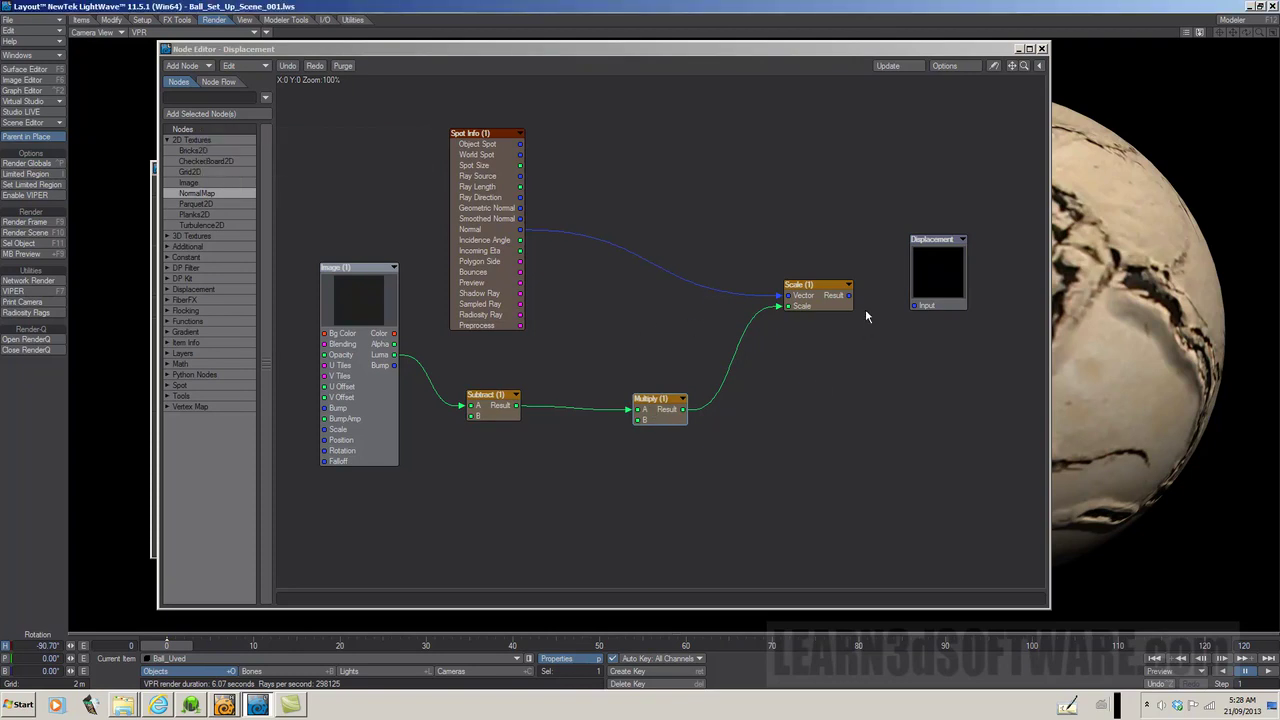
pyautogui.moveTo(850, 296); pyautogui.dragTo(914, 305)
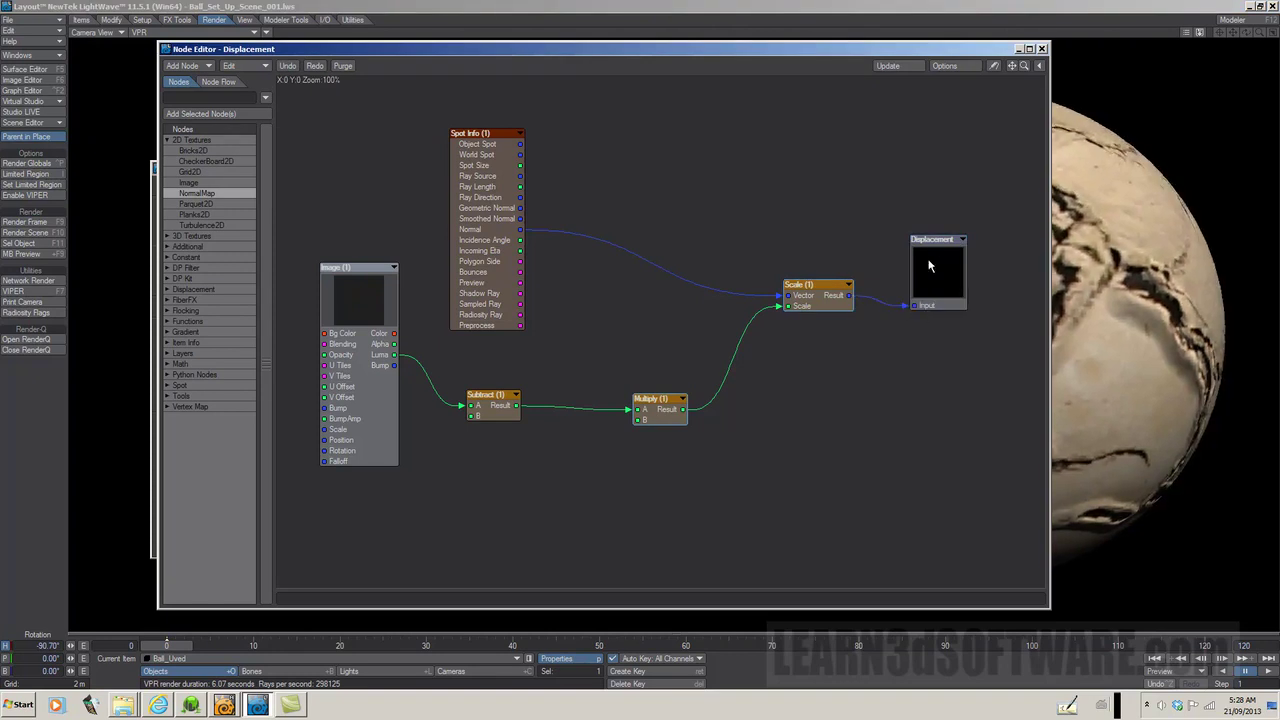
# Have the Image node load a new image and select Ball_Displacement_Map.png in the Objects folder
pyautogui.doubleClick(357, 294)
pyautogui.moveTo(323, 148); pyautogui.dragTo(397, 150)
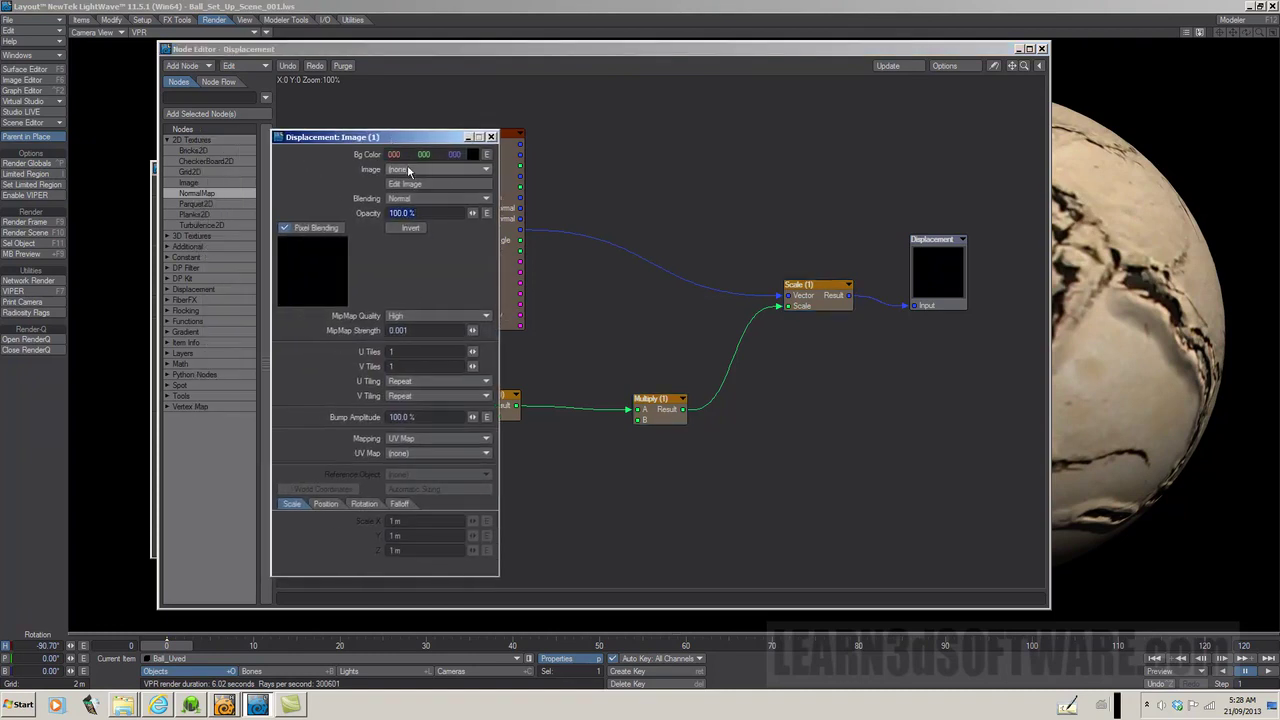
pyautogui.click(400, 170)
pyautogui.click(404, 203)
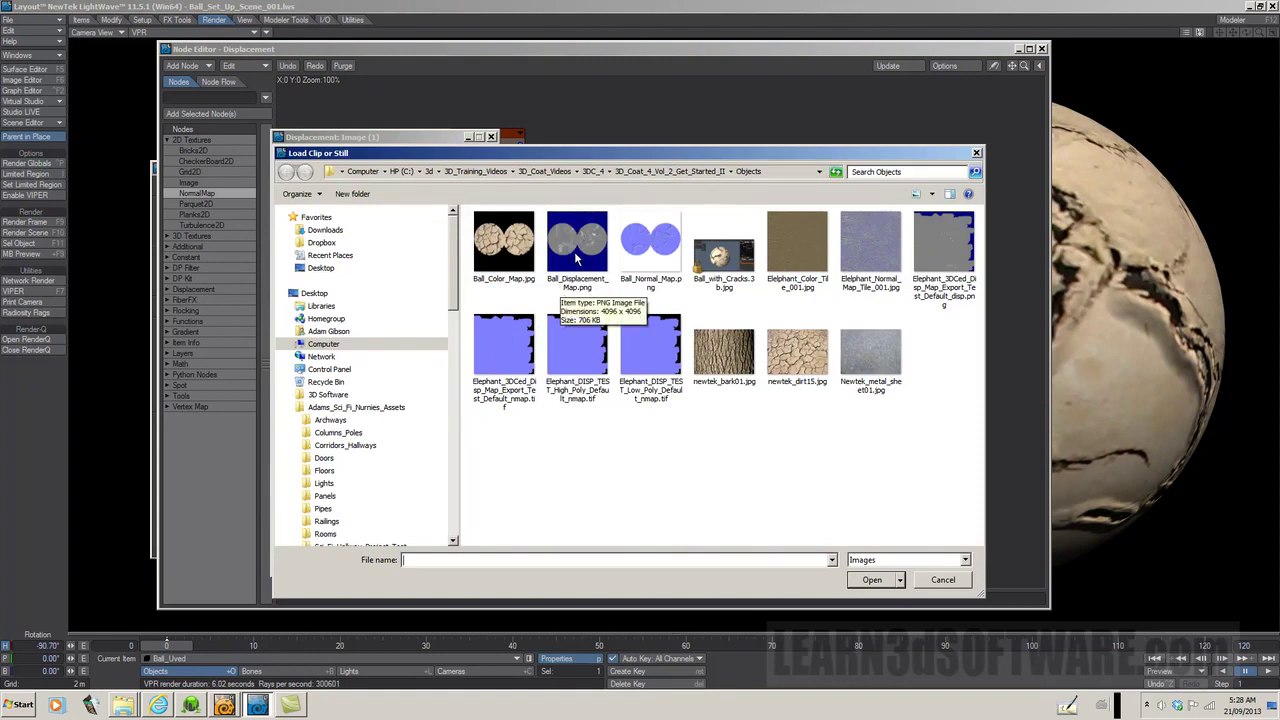
pyautogui.click(931, 194)
pyautogui.click(967, 180)
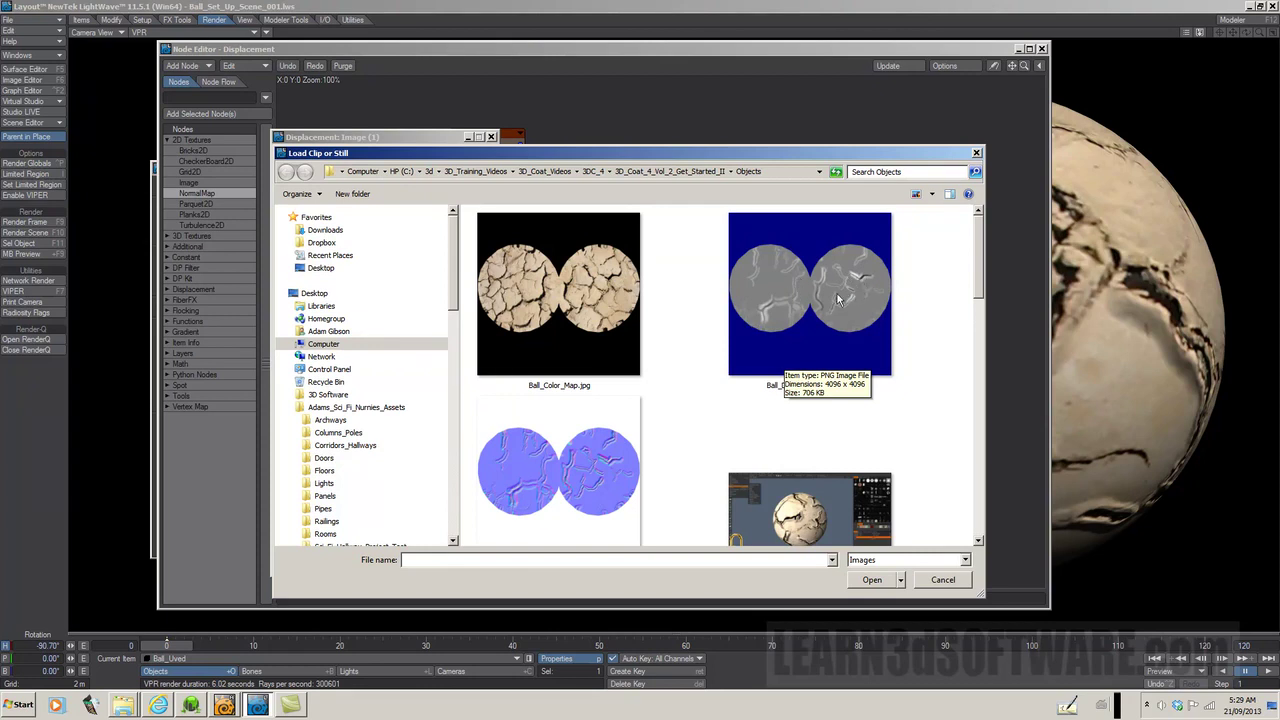
pyautogui.click(828, 280)
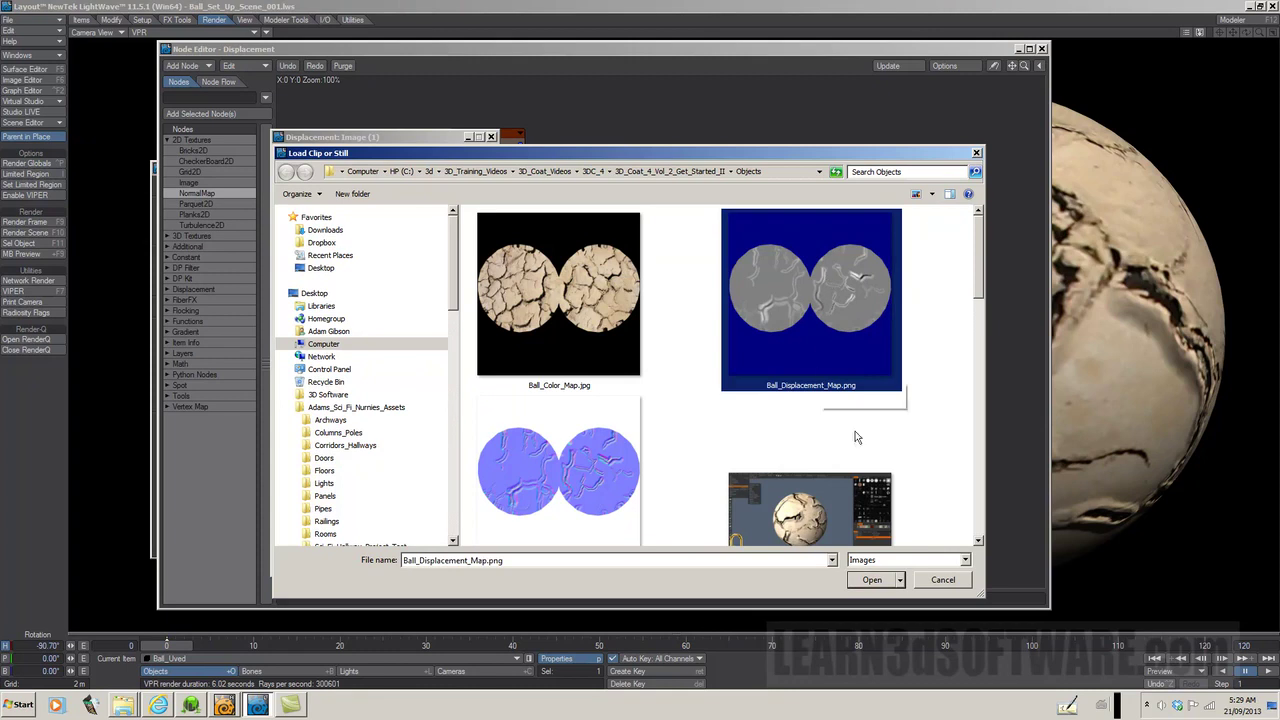
# Load Ball_Displacement_Map.png into the Image node and map it with the Unwrap UV map
pyautogui.click(872, 580)
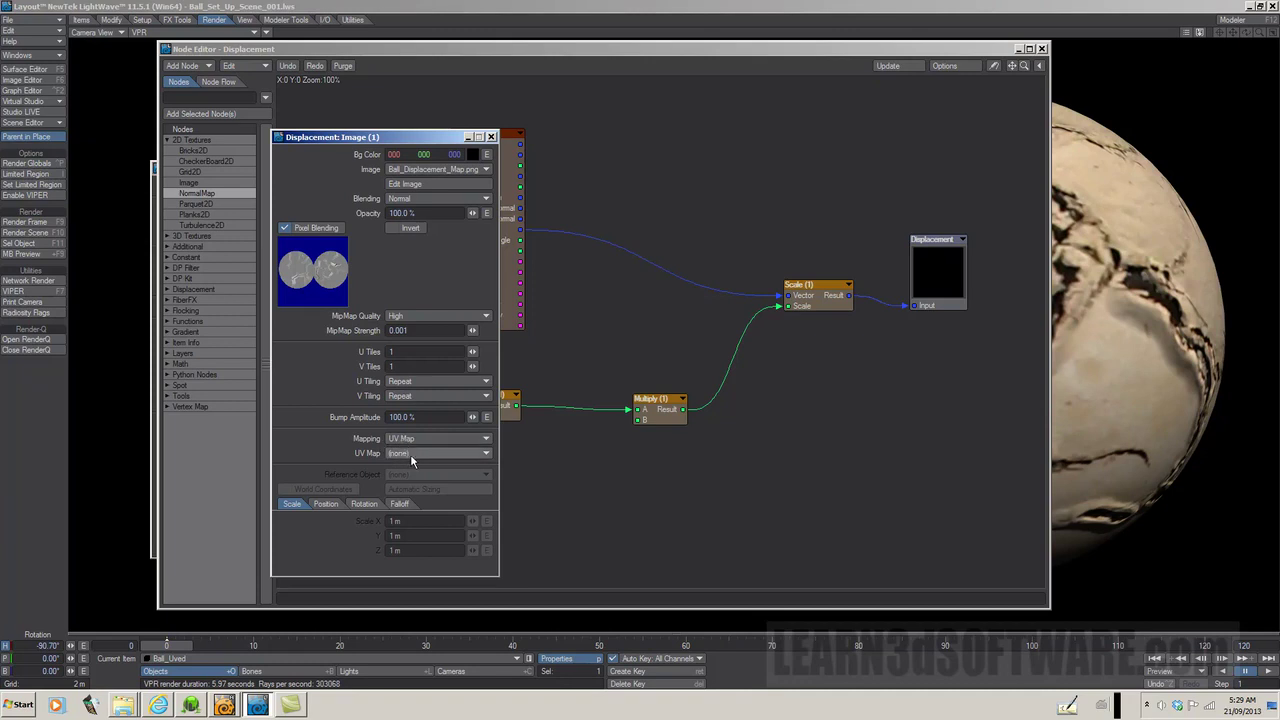
pyautogui.click(400, 453)
pyautogui.click(400, 457)
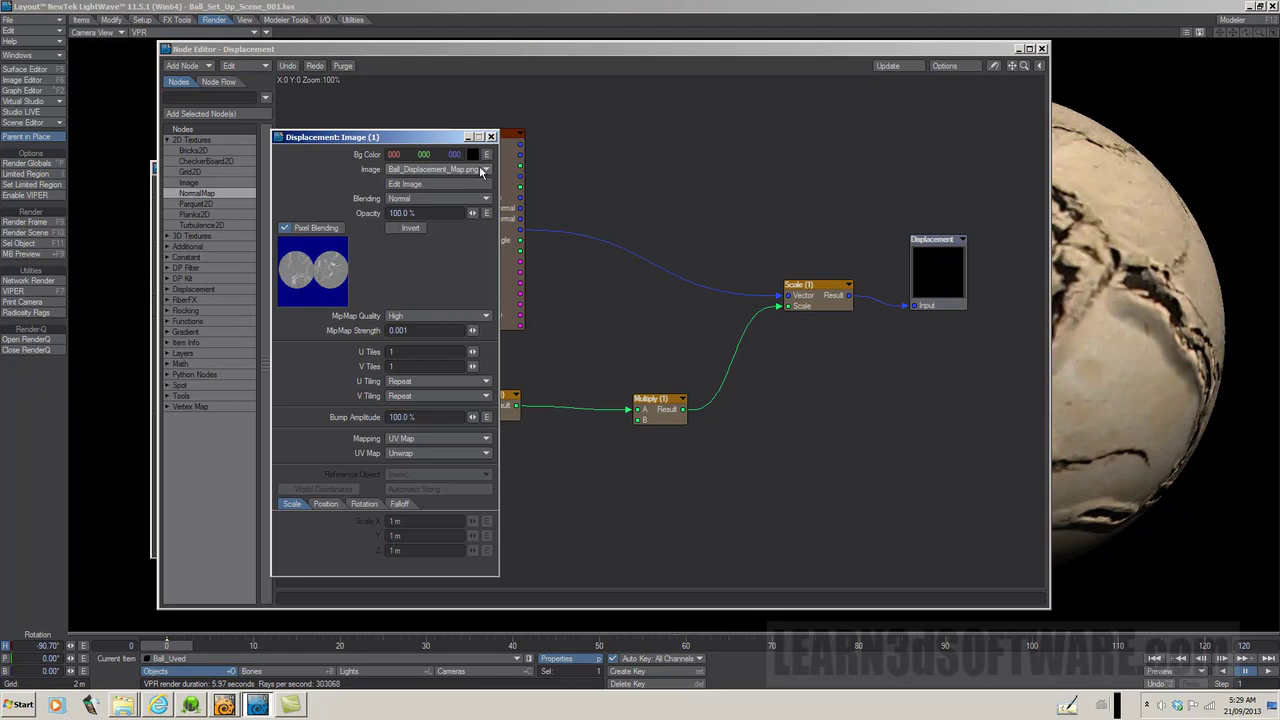
pyautogui.click(491, 136)
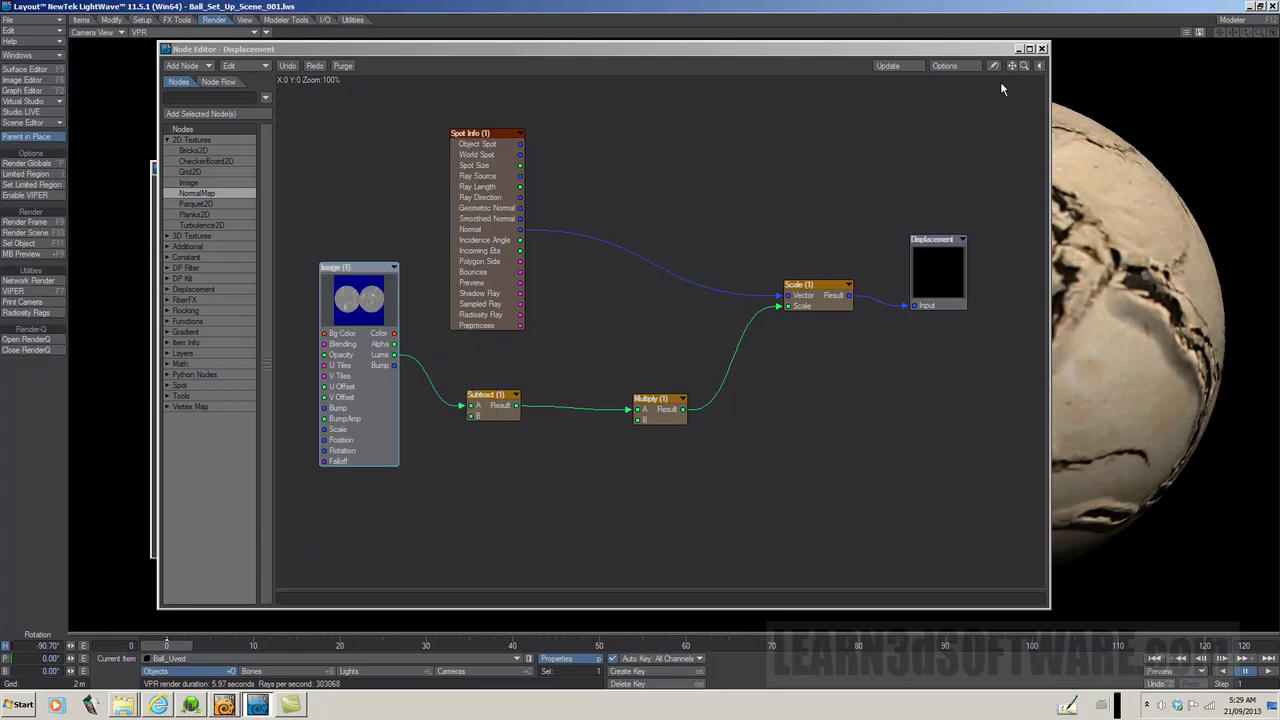
# Close the Node Editor and switch the viewport to Textured Shaded Solid
pyautogui.click(1041, 49)
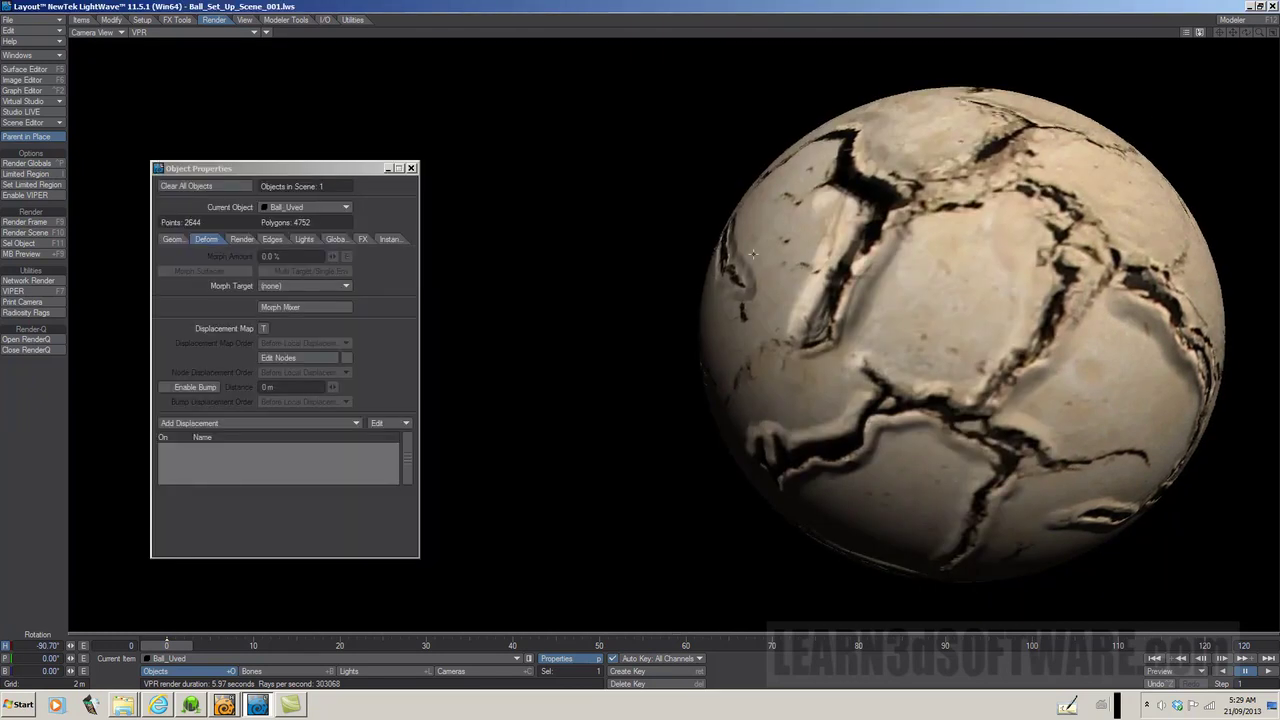
pyautogui.click(231, 33)
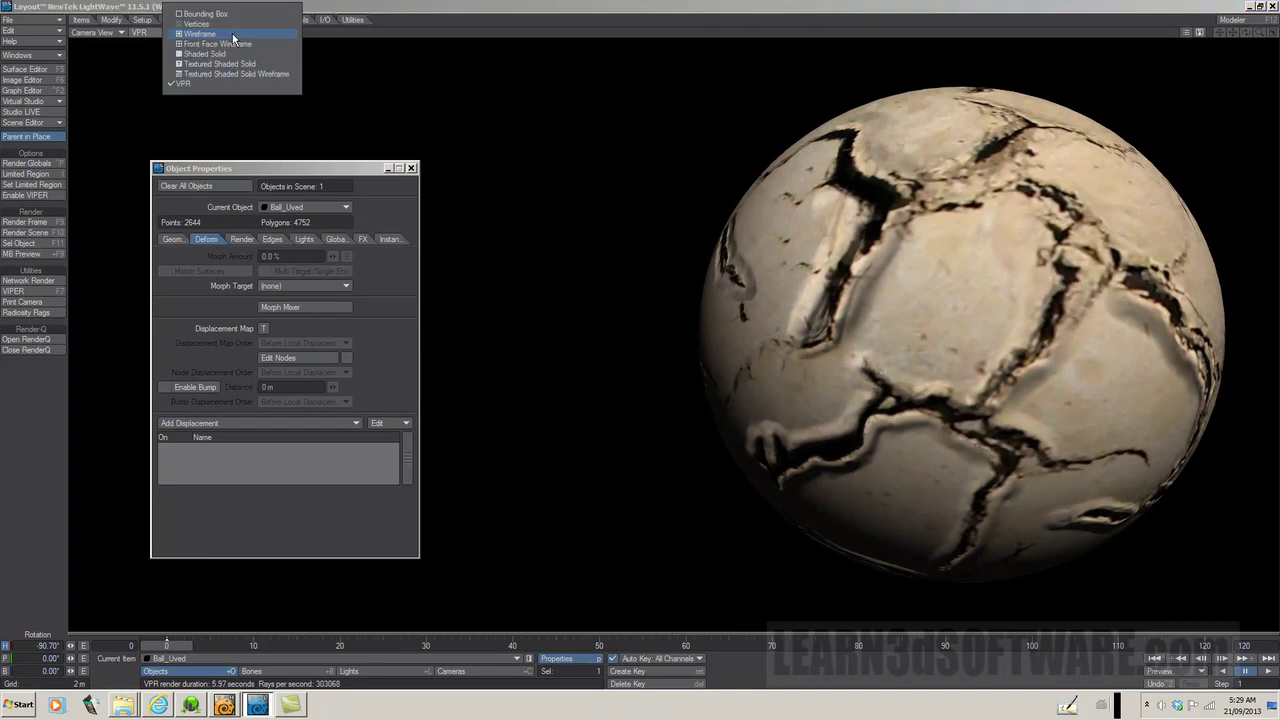
pyautogui.click(218, 63)
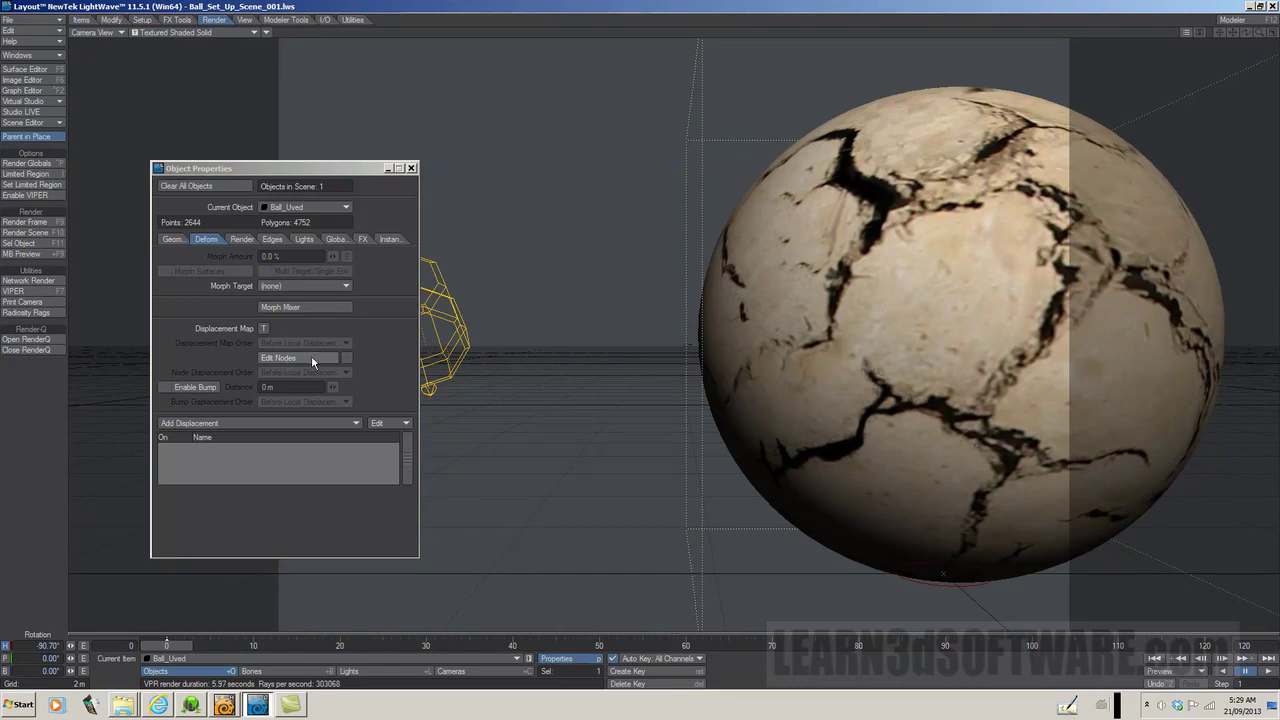
# Toggle node displacement on and off to compare, leaving it enabled on the ball
pyautogui.click(347, 360)
pyautogui.click(347, 358)
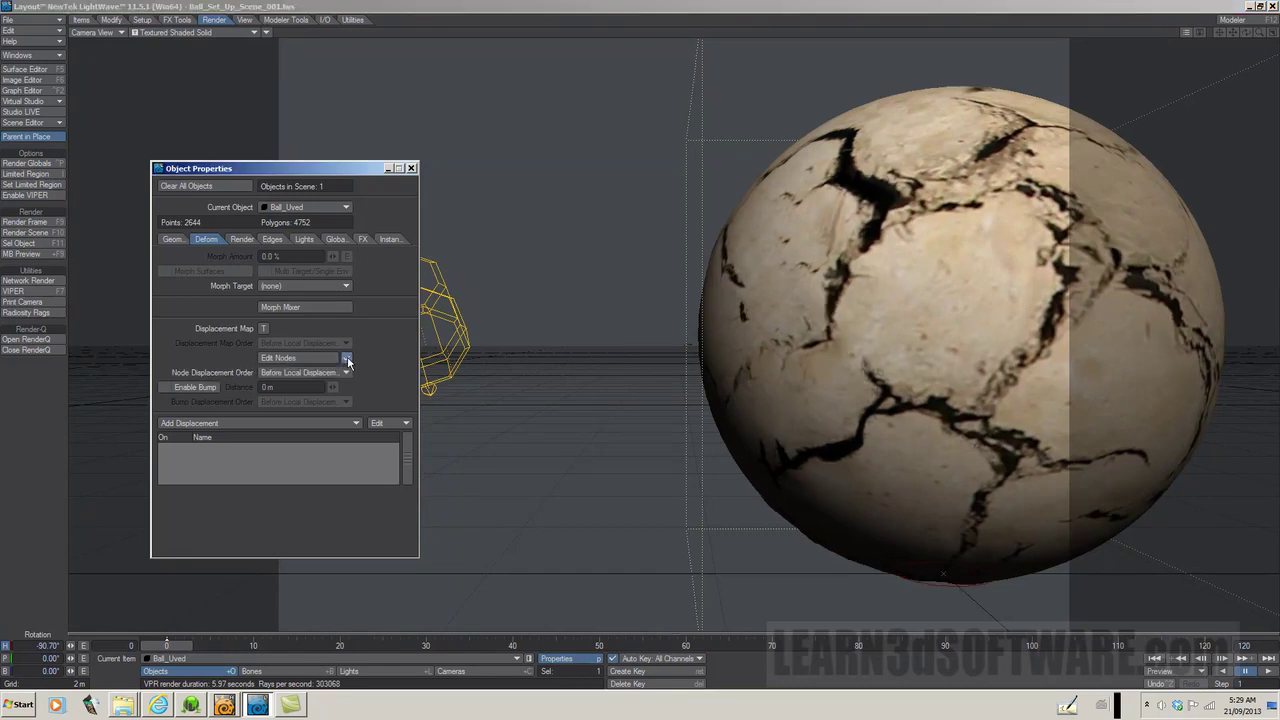
pyautogui.click(347, 358)
pyautogui.click(347, 358)
pyautogui.click(347, 358)
pyautogui.click(347, 358)
pyautogui.click(347, 358)
pyautogui.click(347, 358)
# Set Ball_Uved's display SubPatch Level to 20, cancelling the Create Motion Key prompt
pyautogui.click(346, 358)
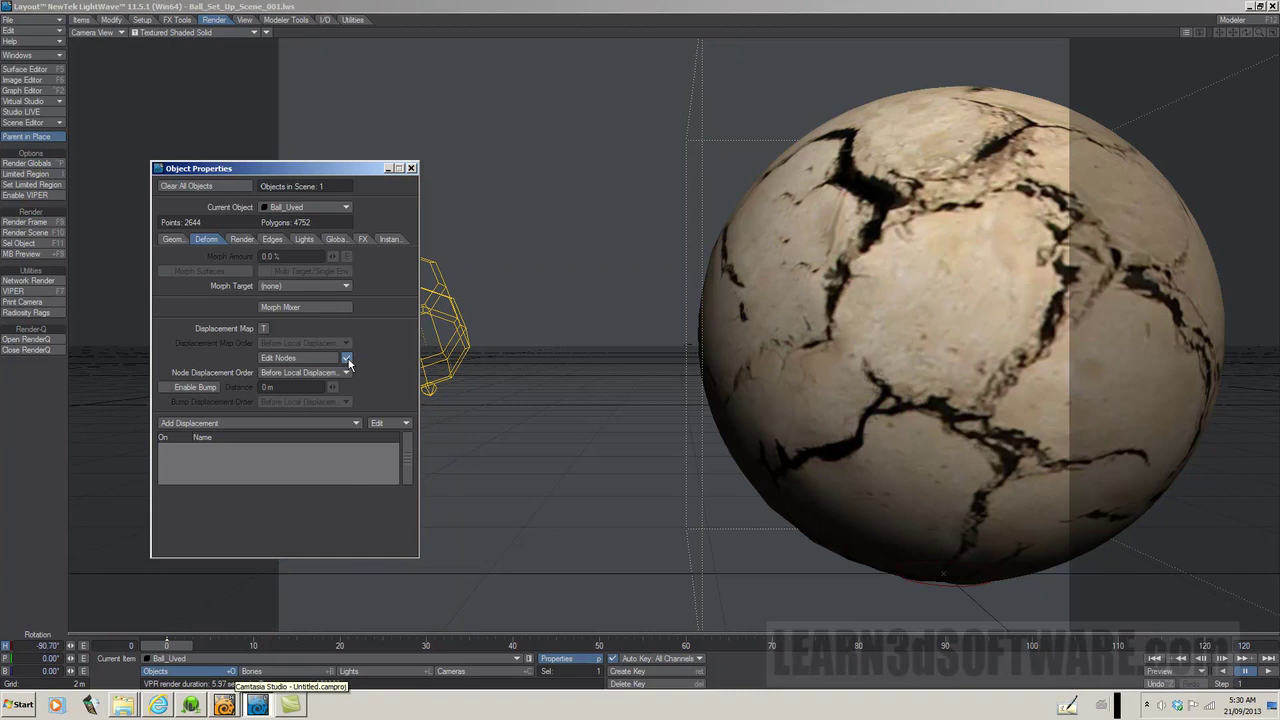
pyautogui.click(176, 240)
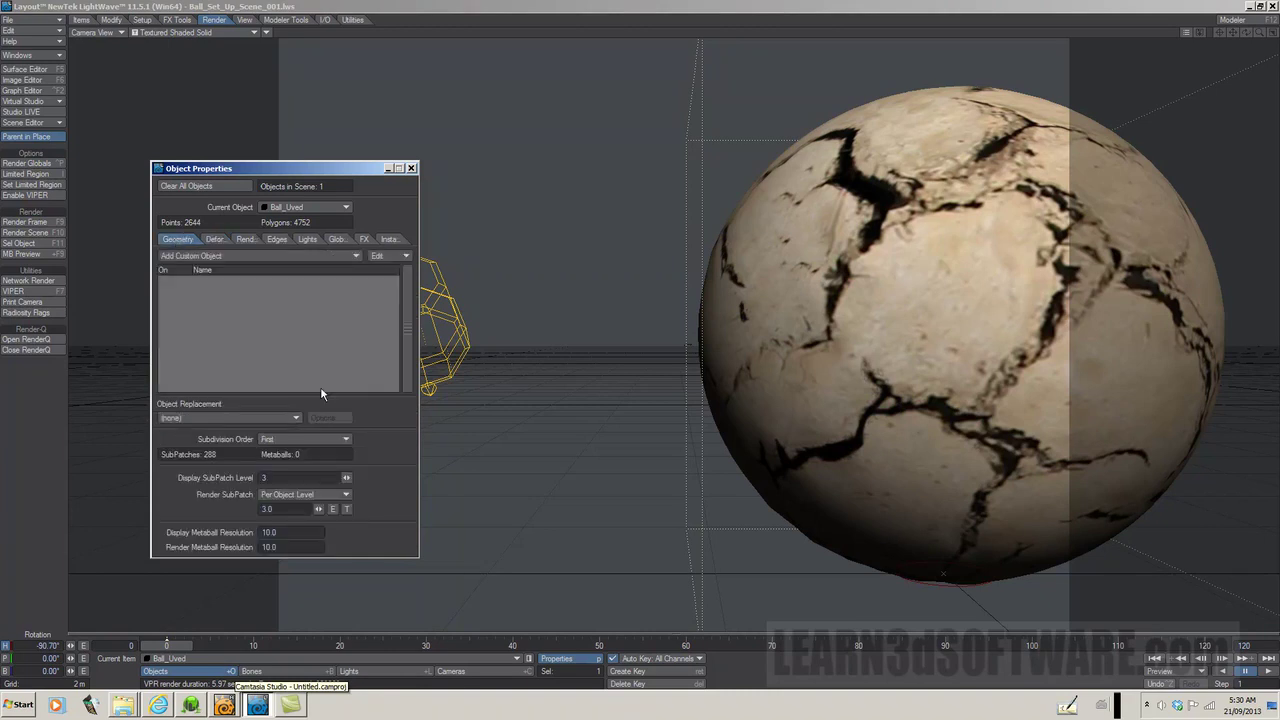
pyautogui.click(251, 478)
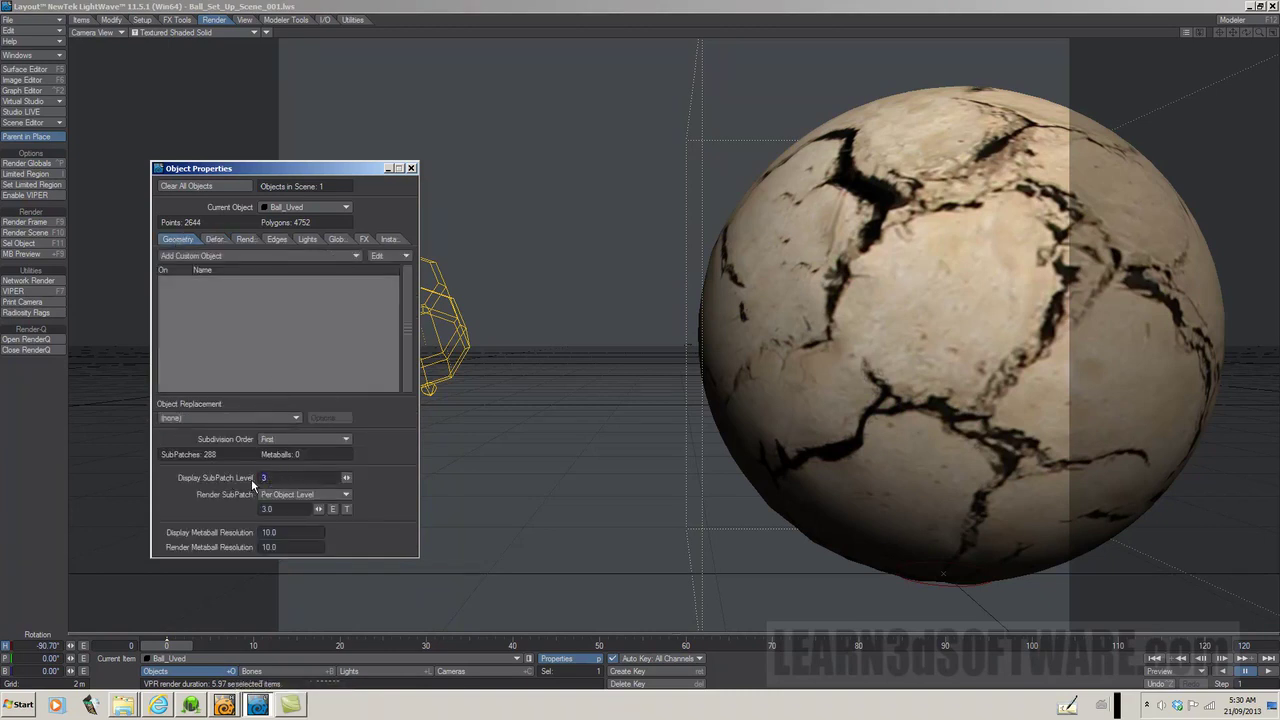
pyautogui.write('20')
pyautogui.press('Return')
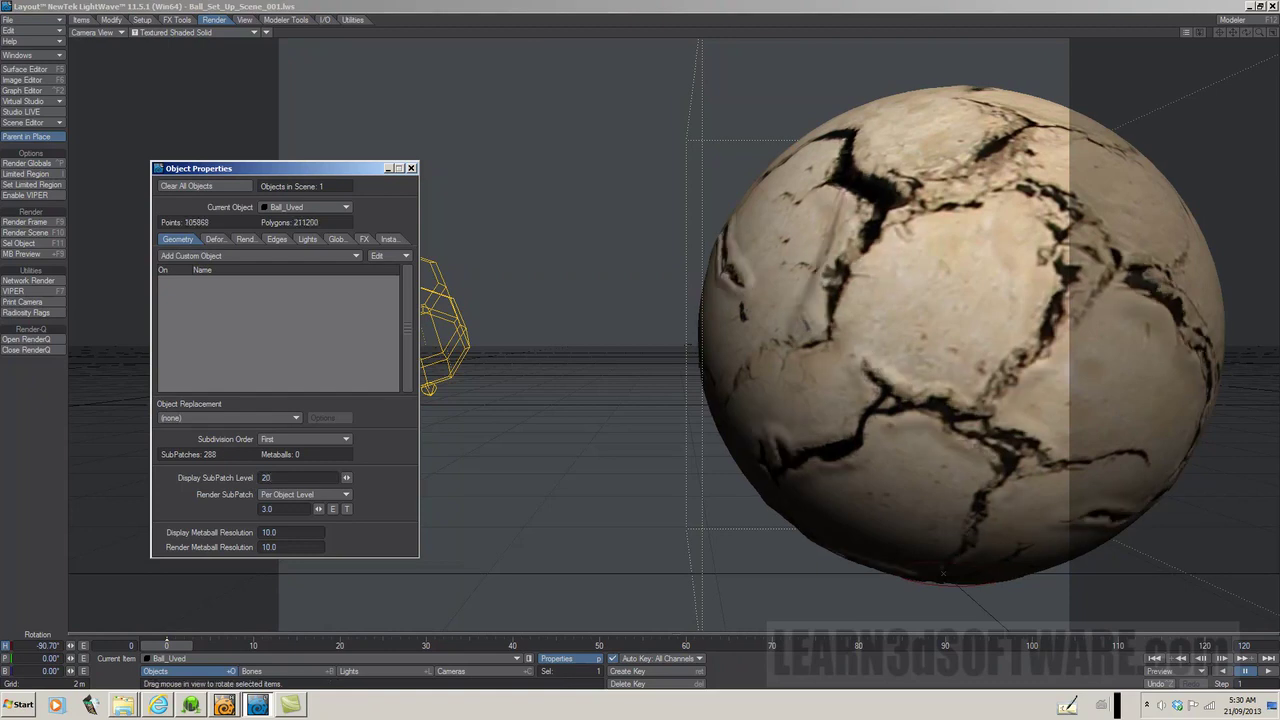
pyautogui.press('Return')
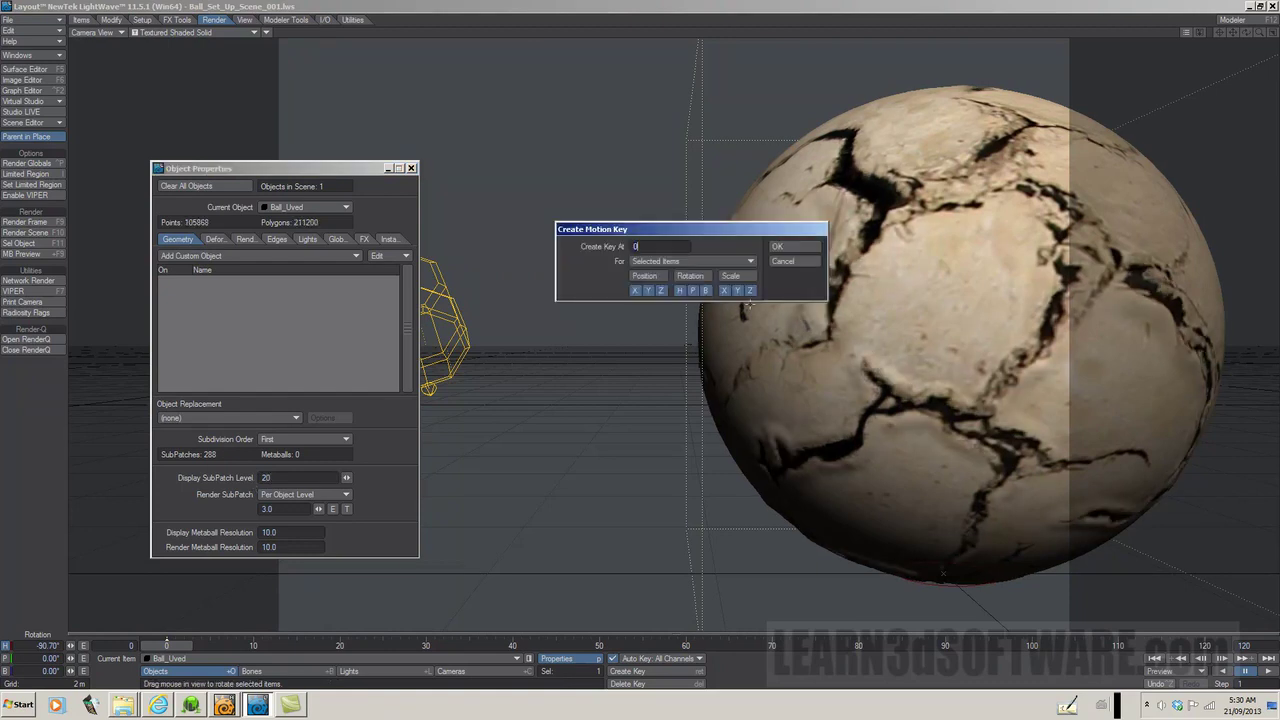
pyautogui.click(783, 261)
# Compare at display SubPatch Level 1, then restore it to 20
pyautogui.click(275, 477)
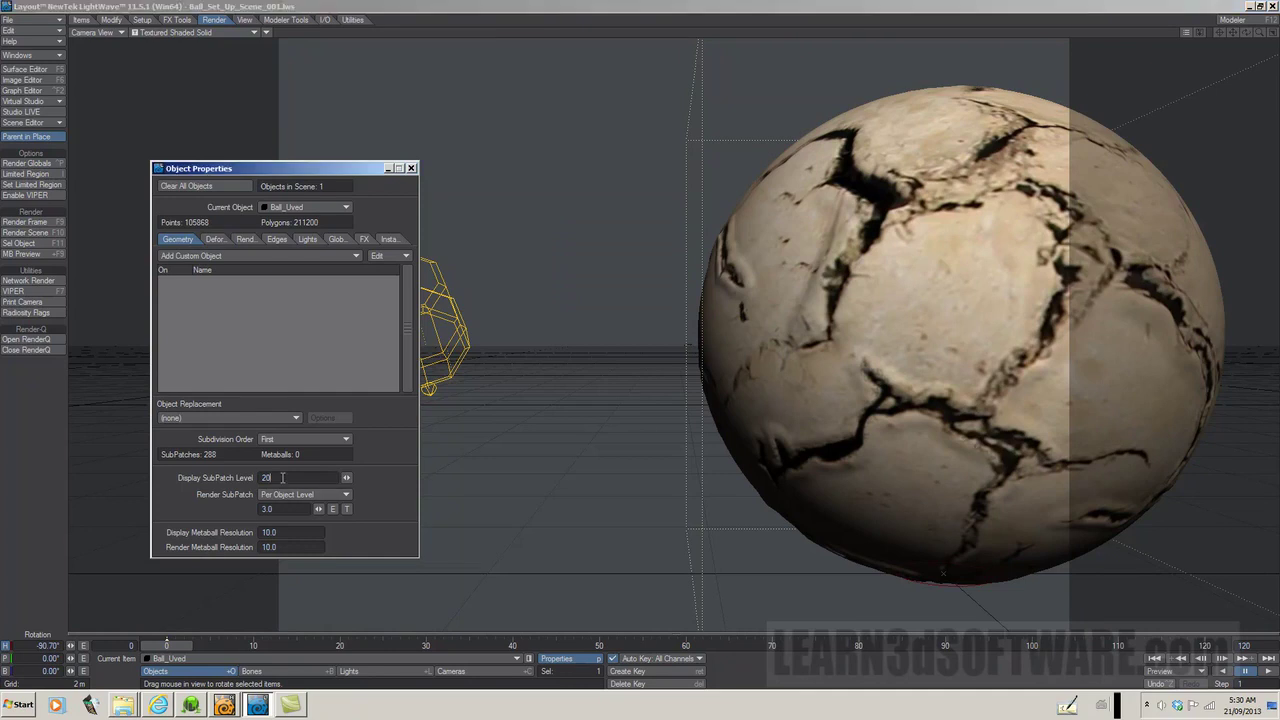
pyautogui.doubleClick(275, 477)
pyautogui.write('1')
pyautogui.press('Return')
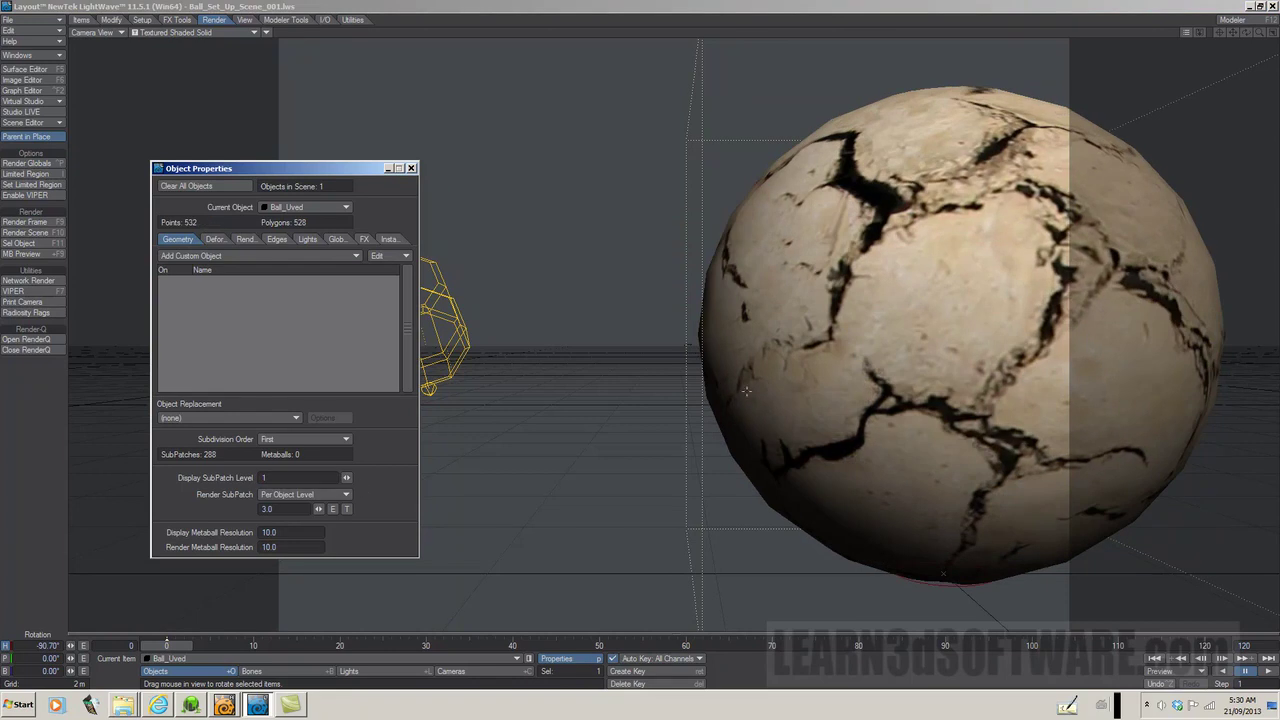
pyautogui.click(266, 478)
pyautogui.write('20')
pyautogui.press('Return')
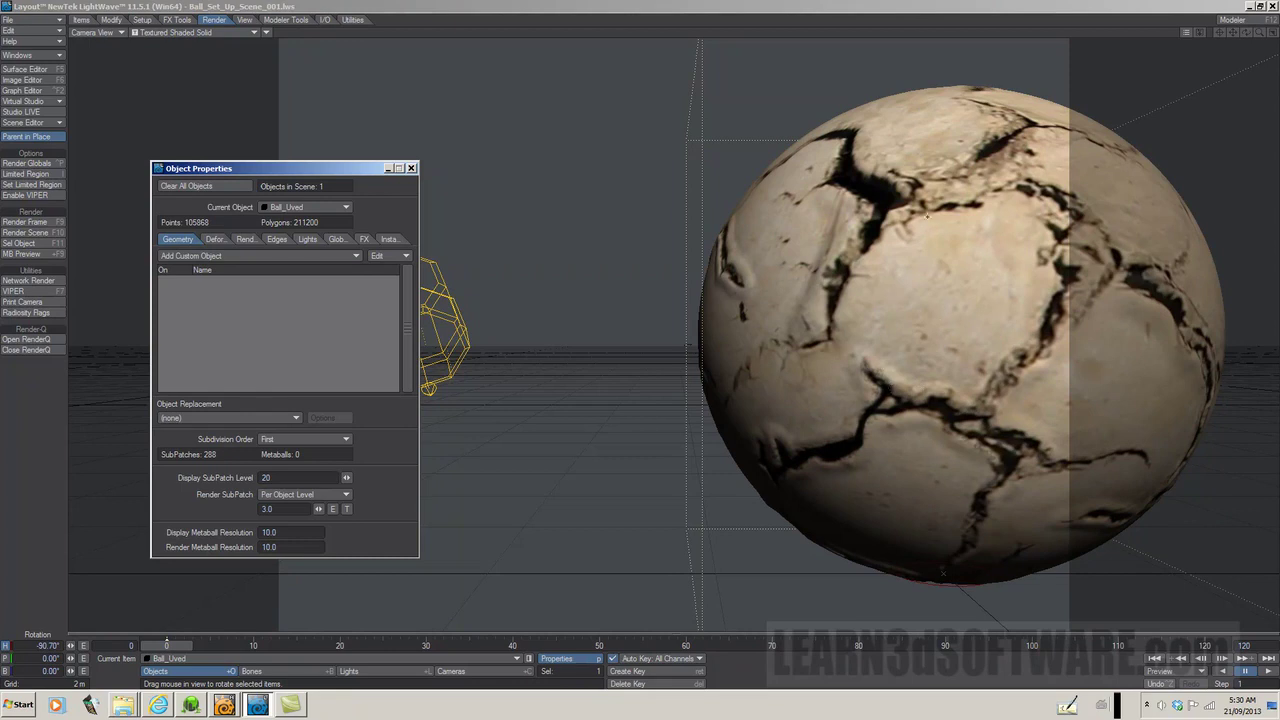
# Inspect the surface's NormalMap node network, then return to Ball_Uved's Deform settings
pyautogui.click(28, 69)
pyautogui.click(563, 283)
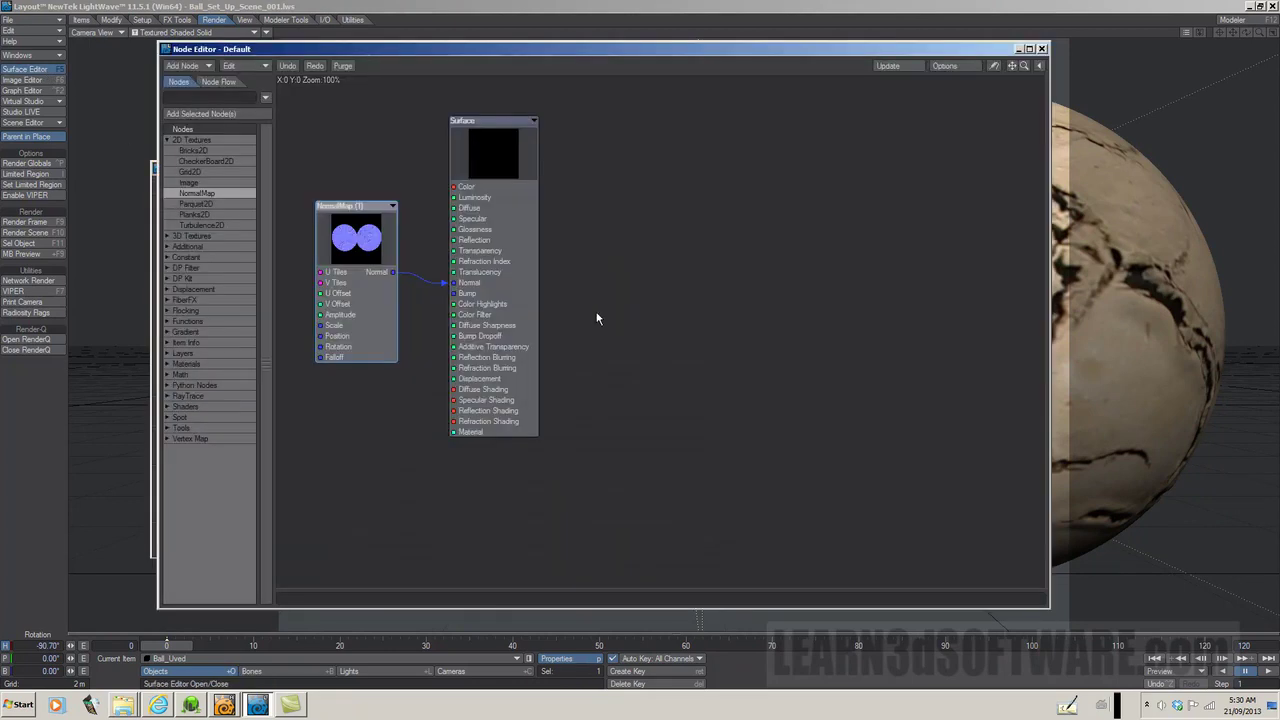
pyautogui.click(1042, 49)
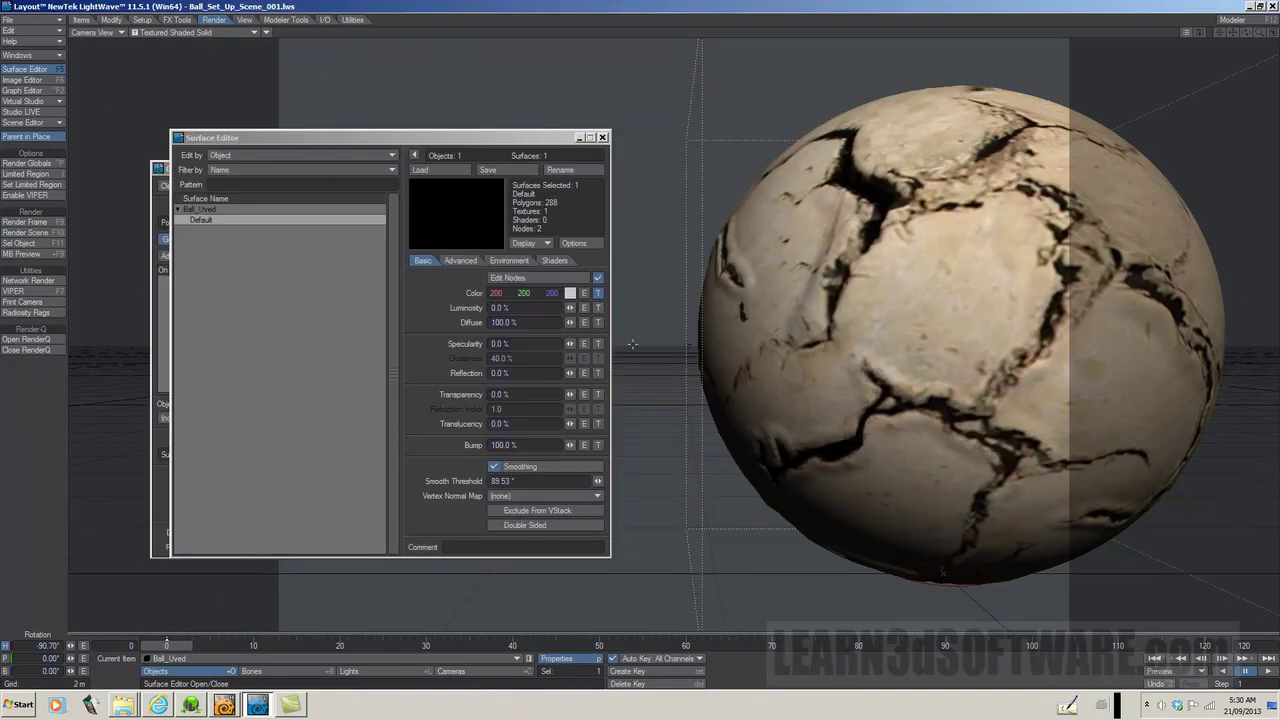
pyautogui.click(602, 137)
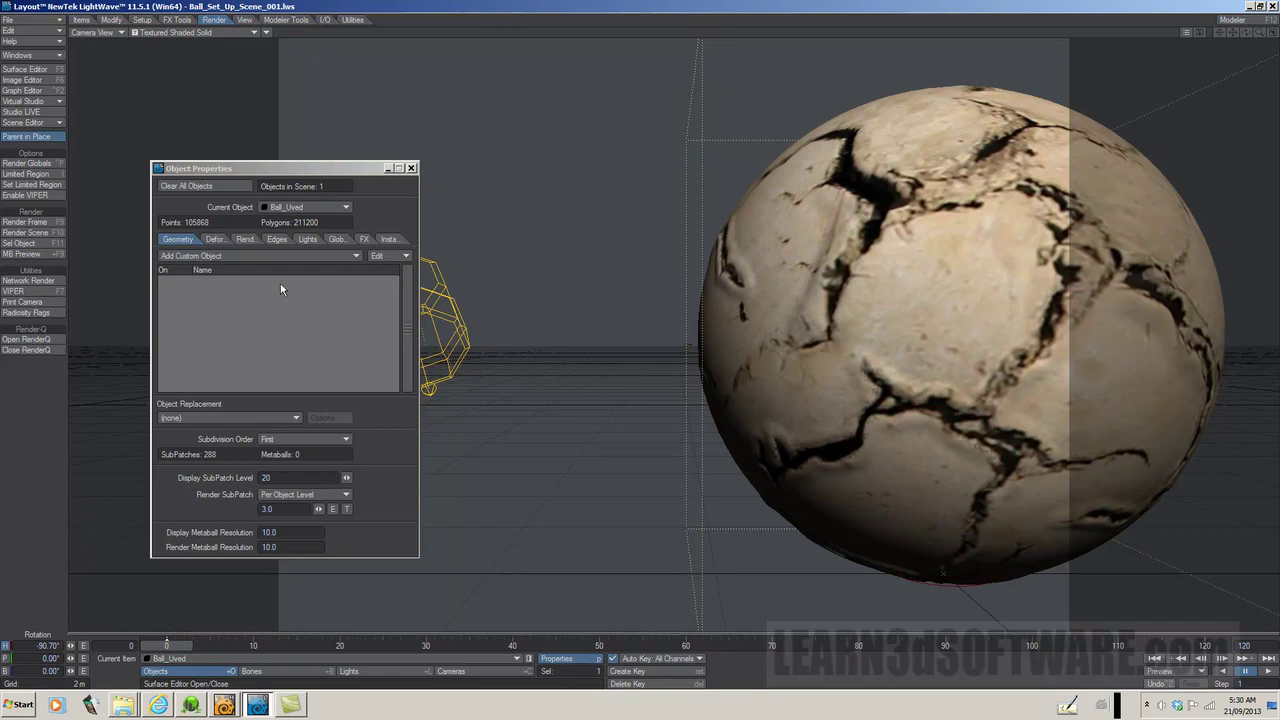
pyautogui.click(222, 240)
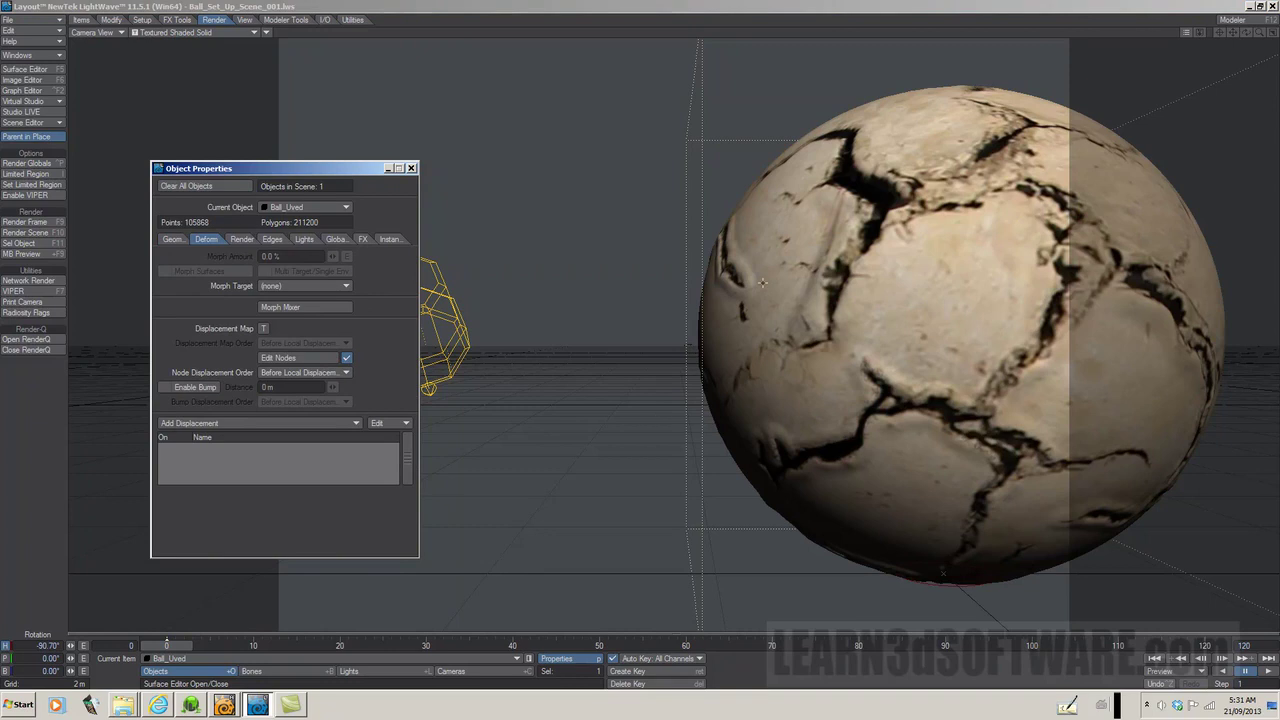
# Drag the displacement Multiply node's B value up to about 0.406, then clear it for a new entry
pyautogui.click(307, 362)
pyautogui.moveTo(878, 52); pyautogui.dragTo(537, 53)
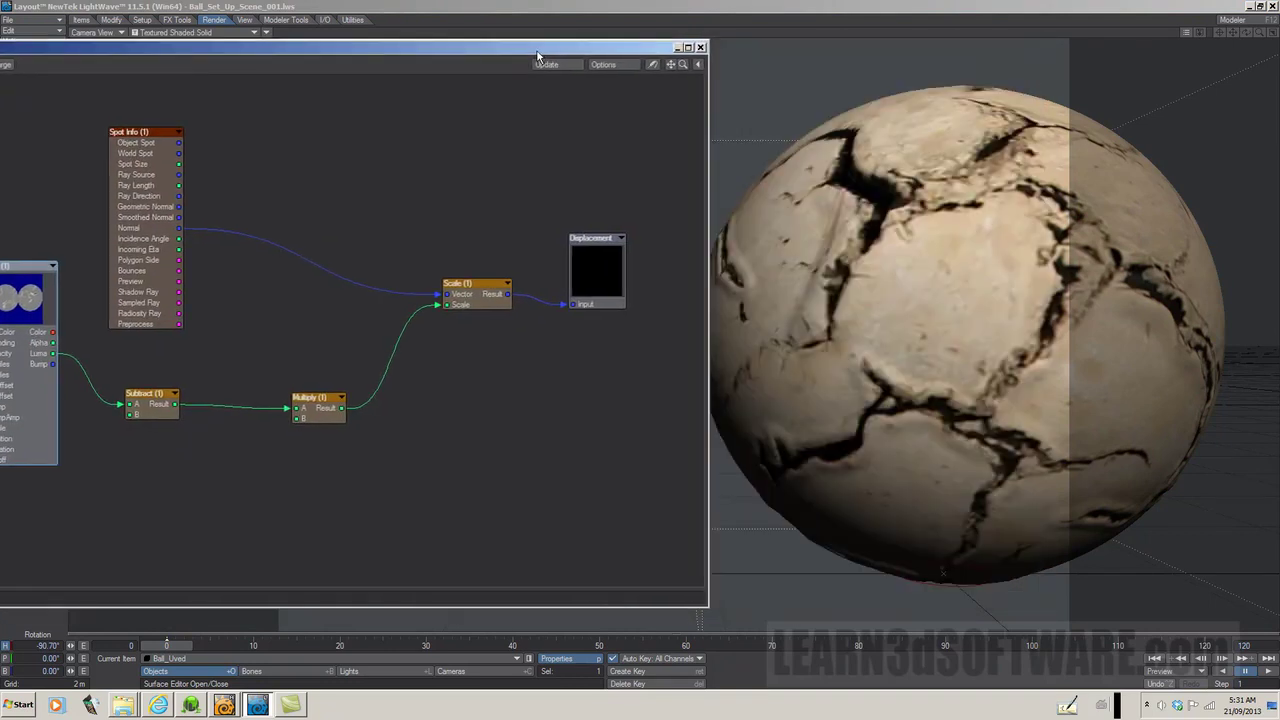
pyautogui.doubleClick(307, 410)
pyautogui.click(473, 175)
pyautogui.moveTo(473, 175); pyautogui.dragTo(469, 180)
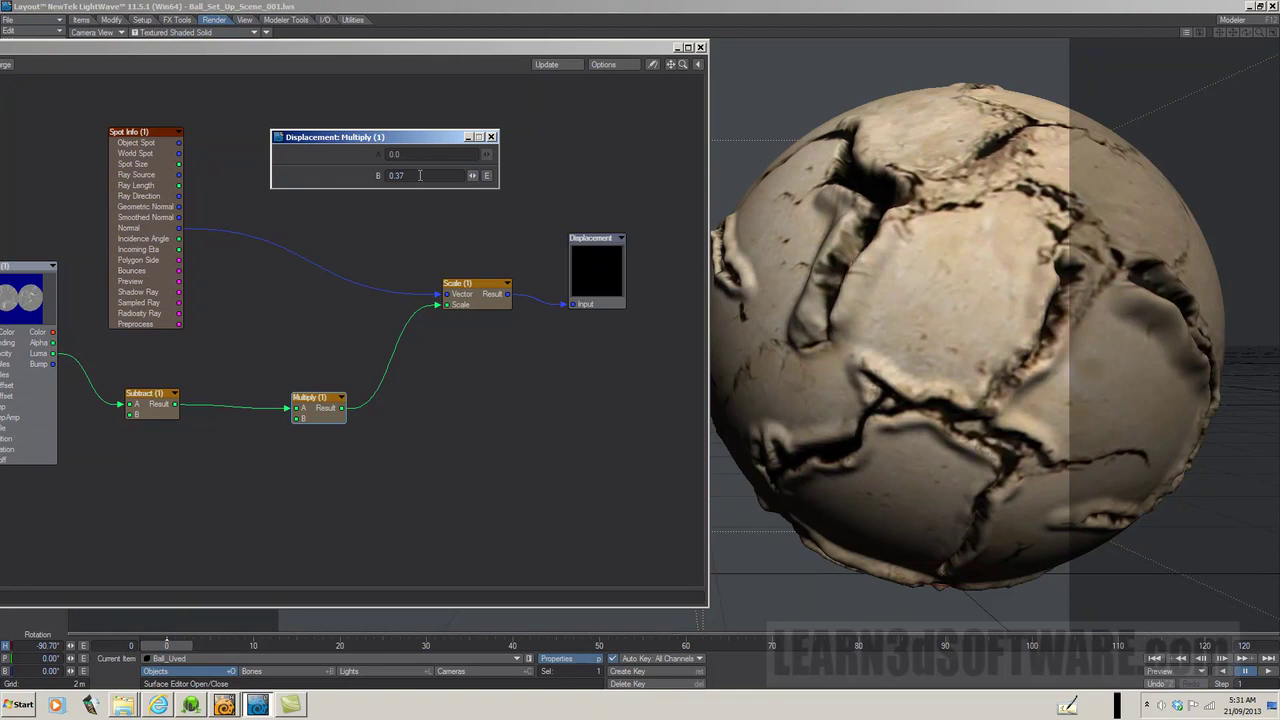
pyautogui.moveTo(473, 175); pyautogui.dragTo(475, 179)
pyautogui.moveTo(457, 140); pyautogui.dragTo(315, 169)
pyautogui.moveTo(640, 48); pyautogui.dragTo(611, 43)
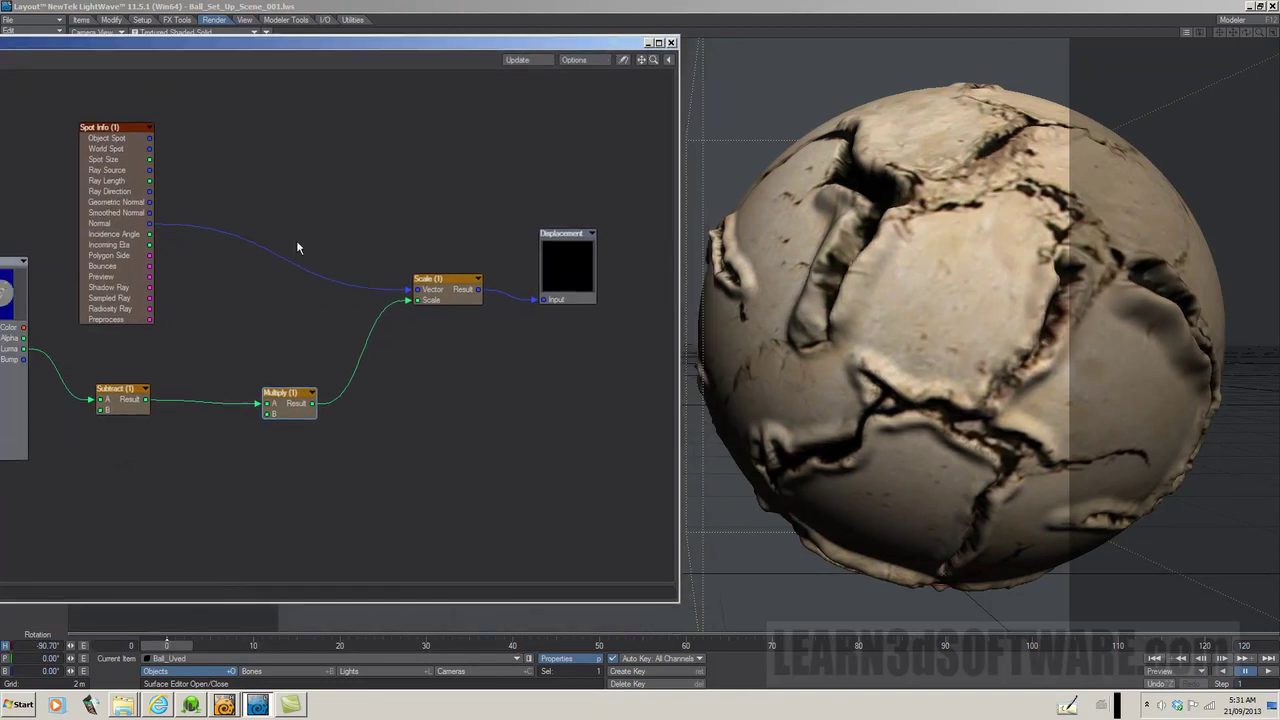
pyautogui.doubleClick(287, 403)
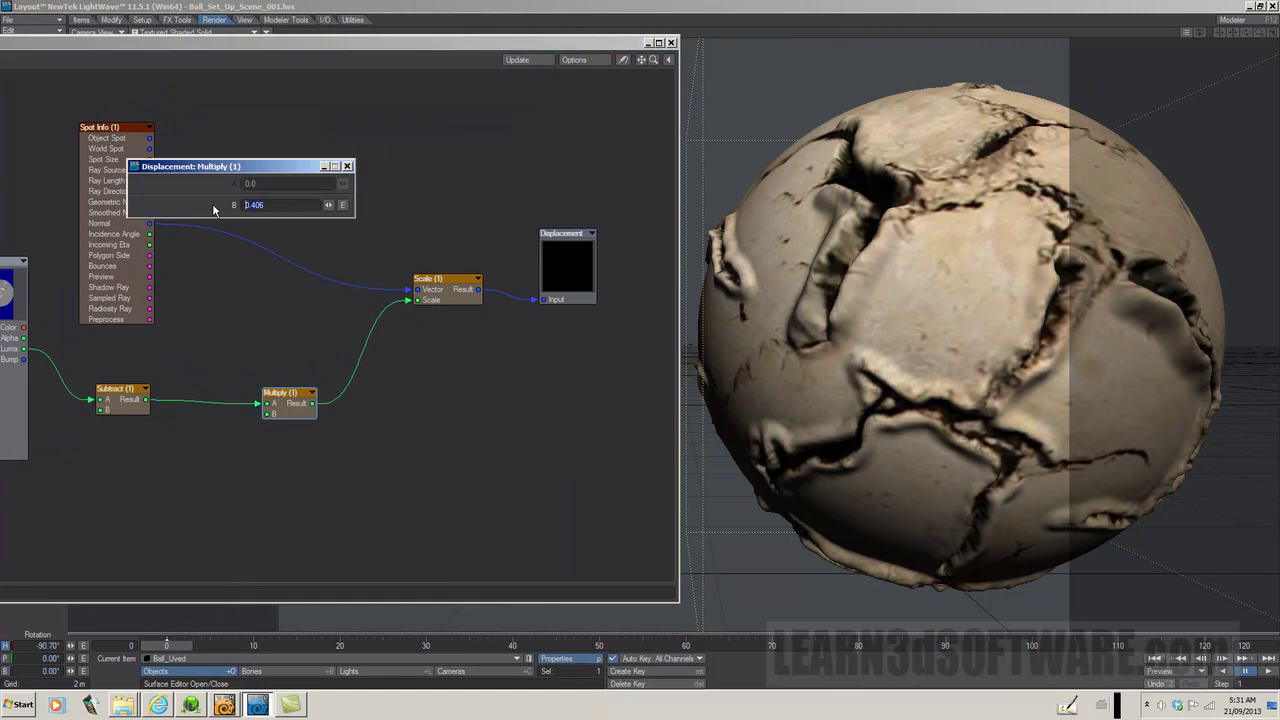
pyautogui.press('BackSpace')
# Set the Multiply B value to 0.8 and close the displacement Node Editor
pyautogui.write('8')
pyautogui.press('Return')
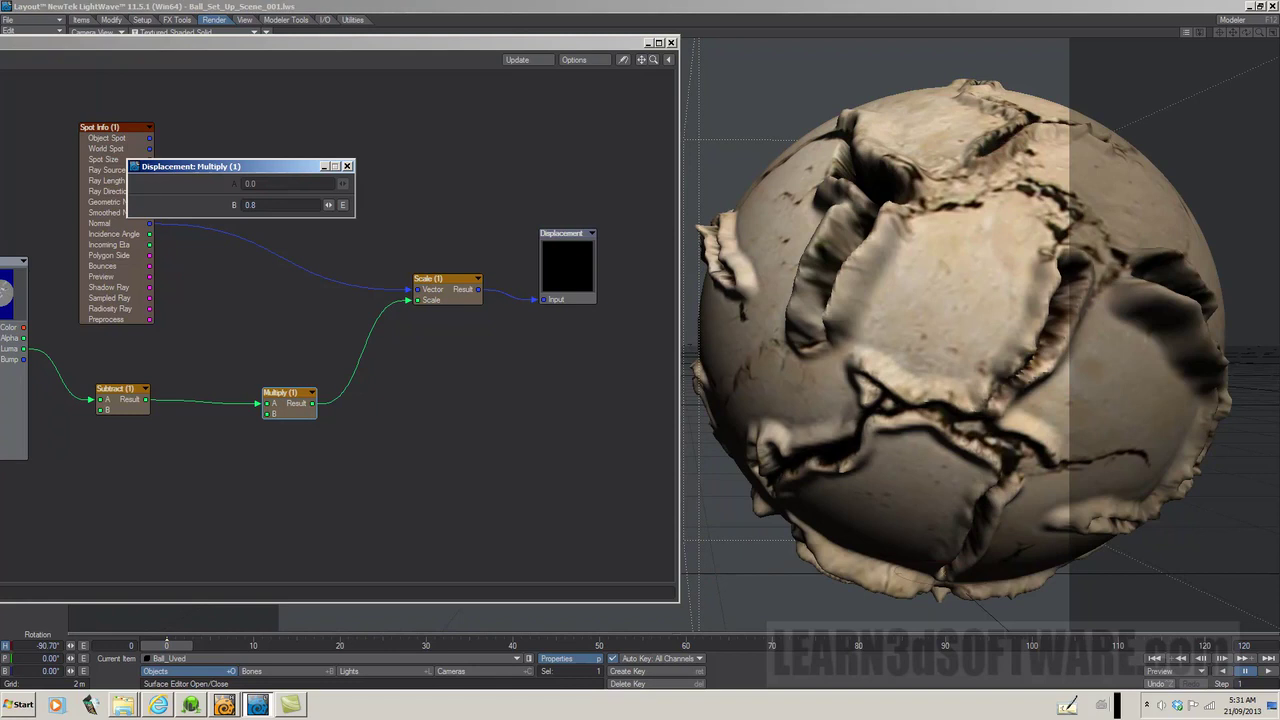
pyautogui.click(347, 166)
pyautogui.click(671, 42)
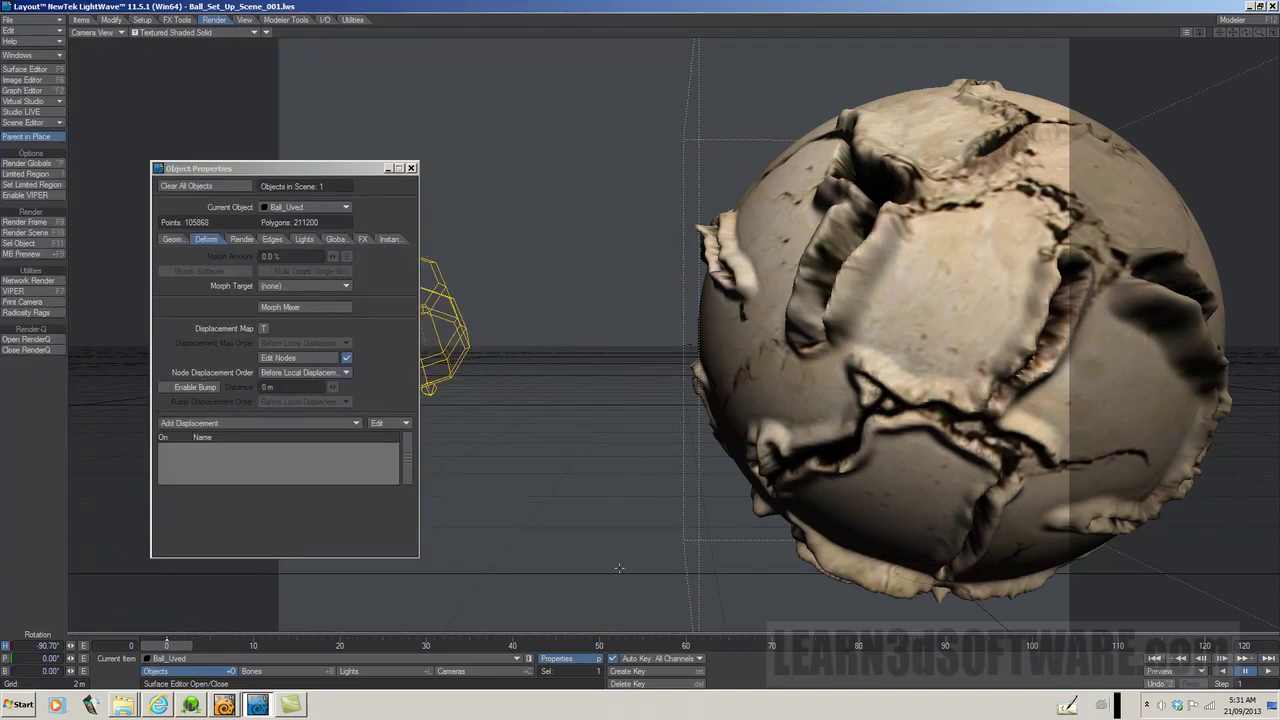
# Move the camera so the cracked ball appears larger and centred
pyautogui.click(482, 672)
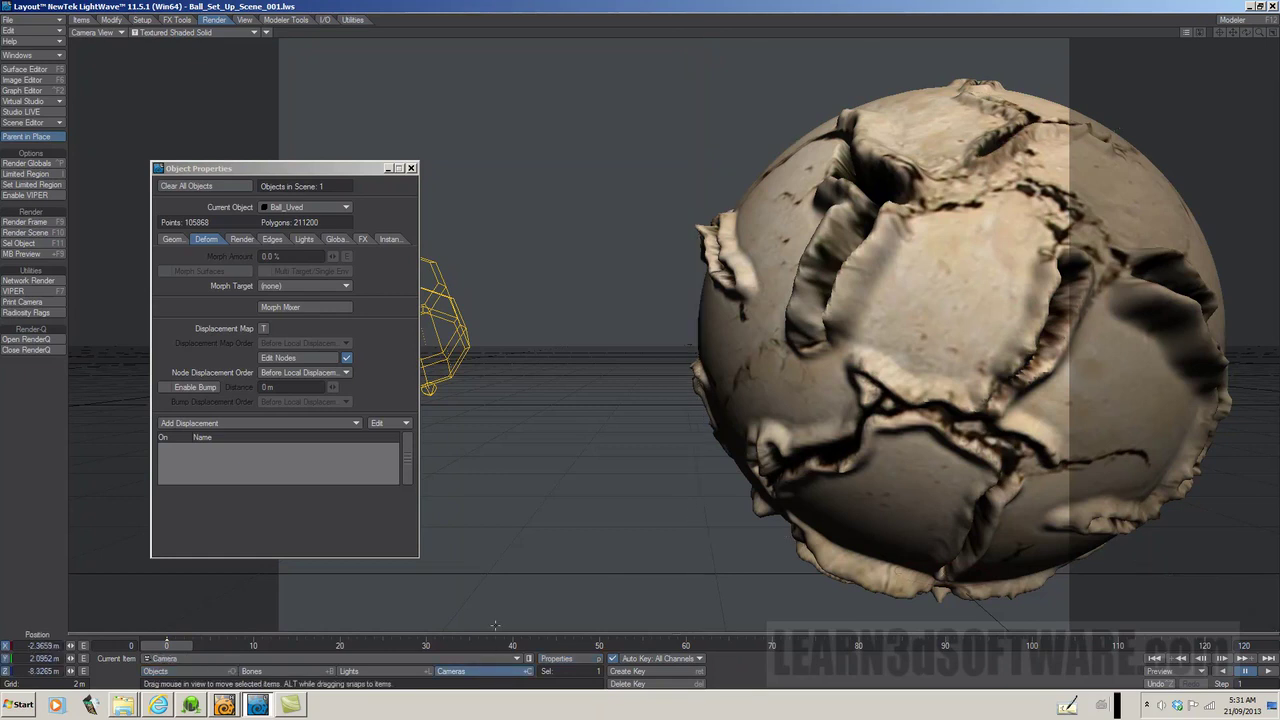
pyautogui.moveTo(600, 400); pyautogui.dragTo(760, 400)
pyautogui.moveTo(550, 445); pyautogui.dragTo(560, 437)
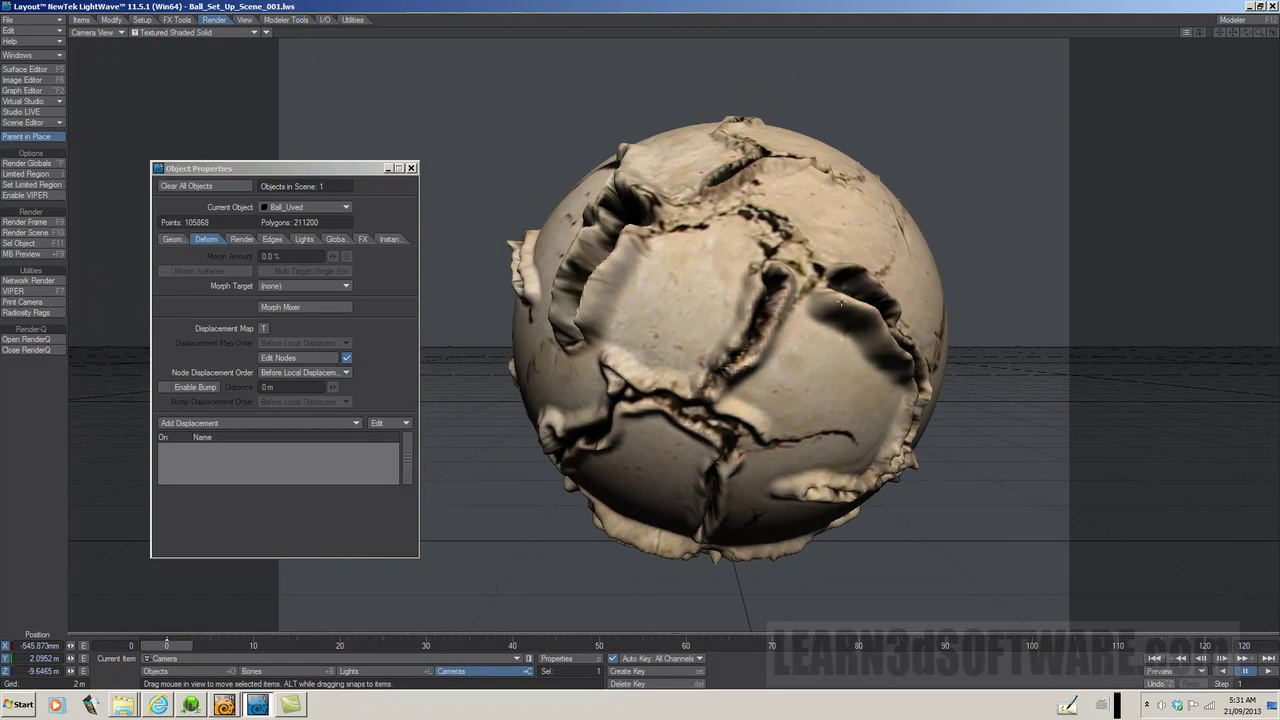
# Set the displacement Multiply B value back to 0.1 and close the Node Editor
pyautogui.click(325, 362)
pyautogui.doubleClick(512, 398)
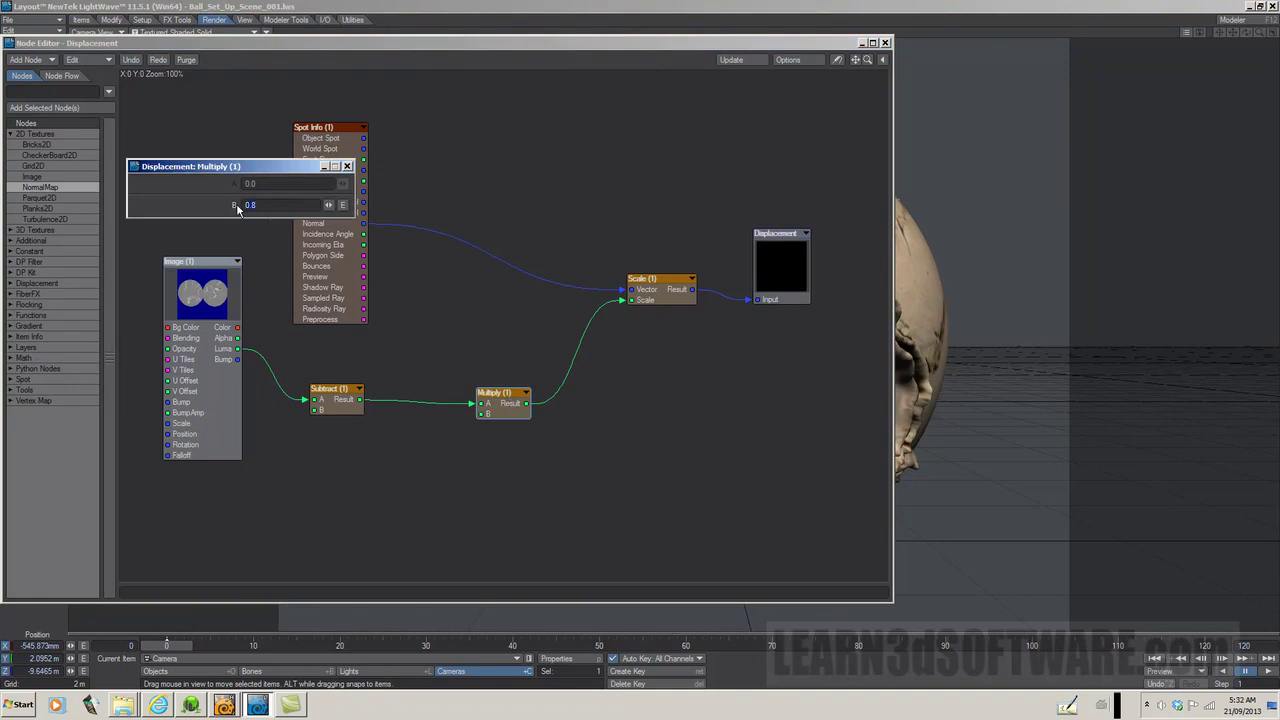
pyautogui.press('BackSpace')
pyautogui.write('0.1')
pyautogui.press('Return')
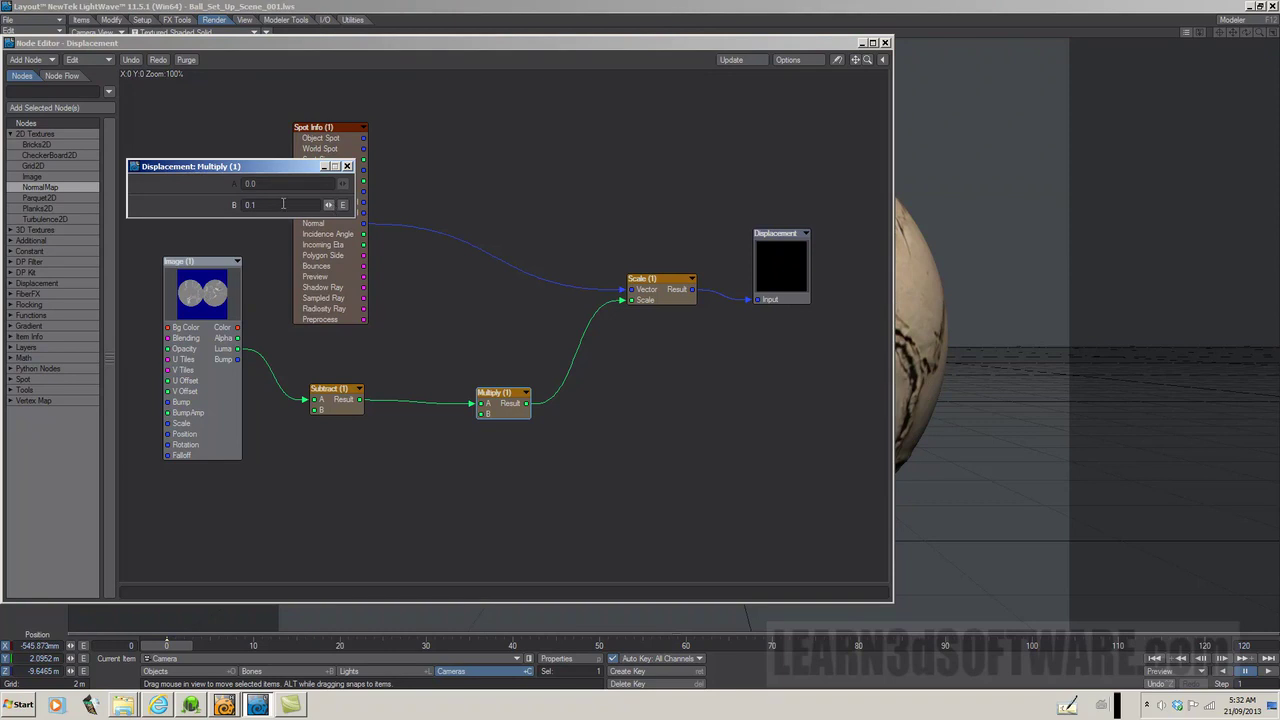
pyautogui.click(347, 166)
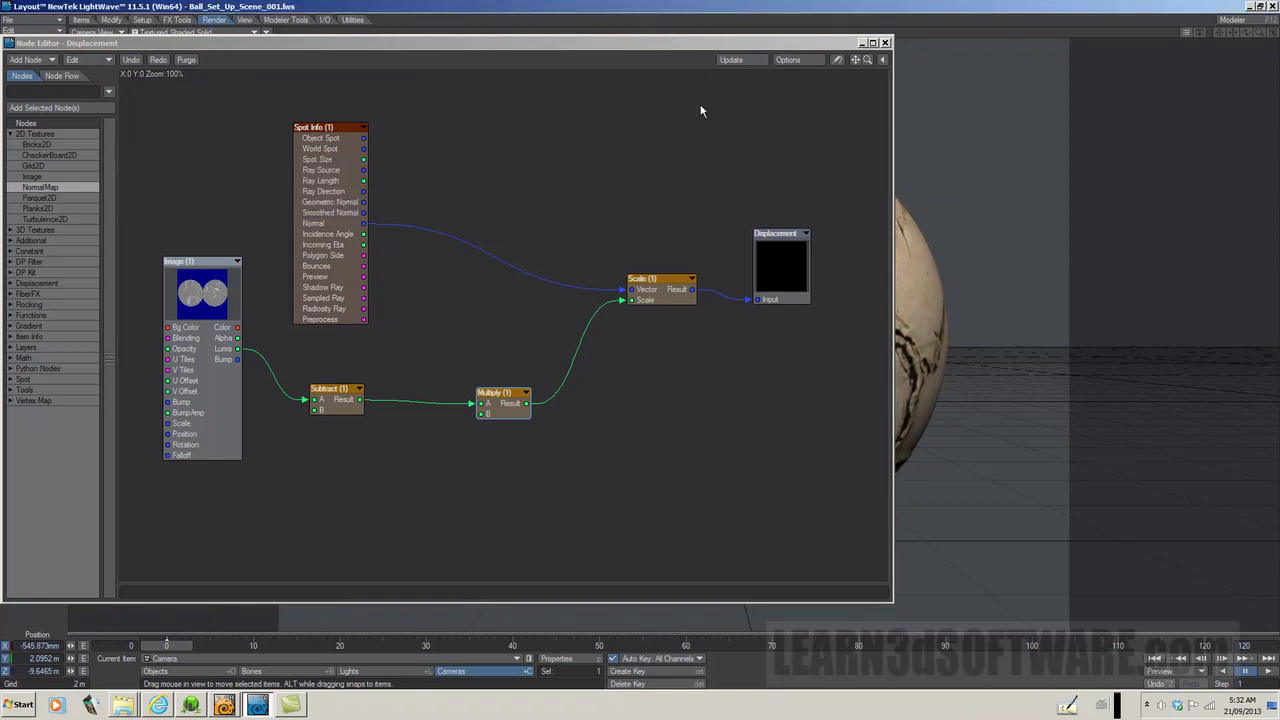
pyautogui.click(884, 44)
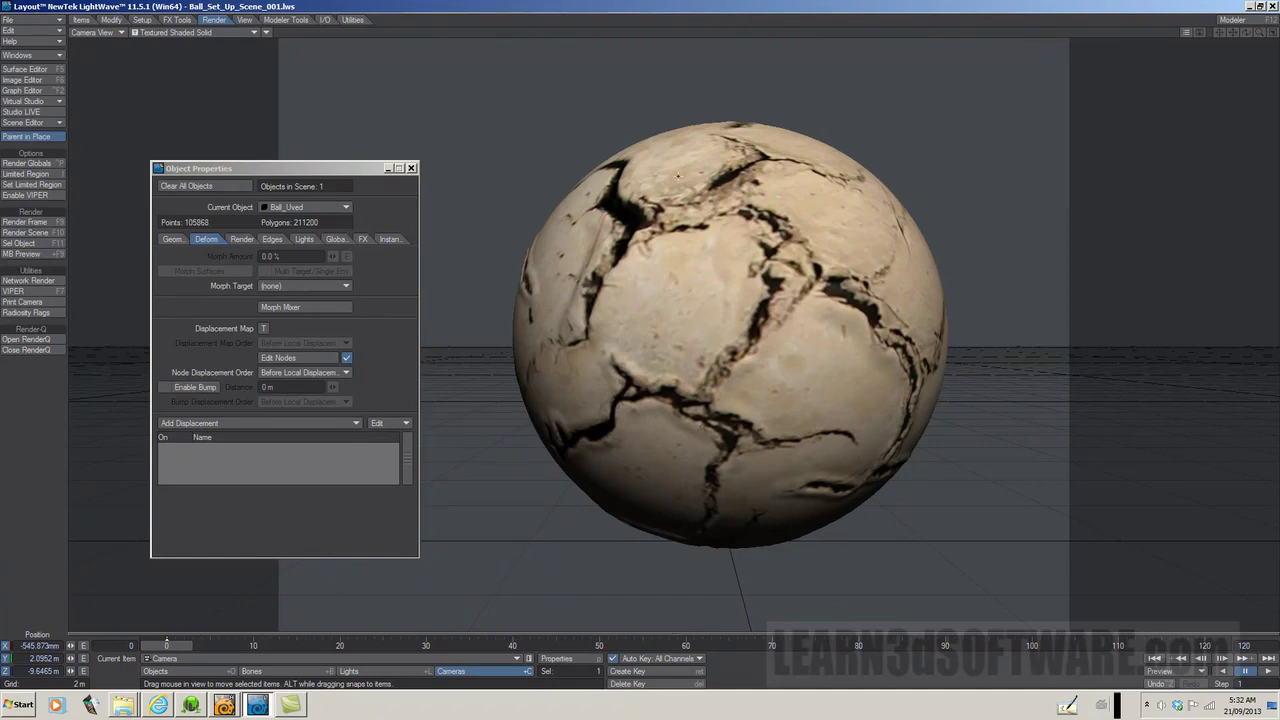
# Choose VPR from the viewport shading modes
pyautogui.click(222, 31)
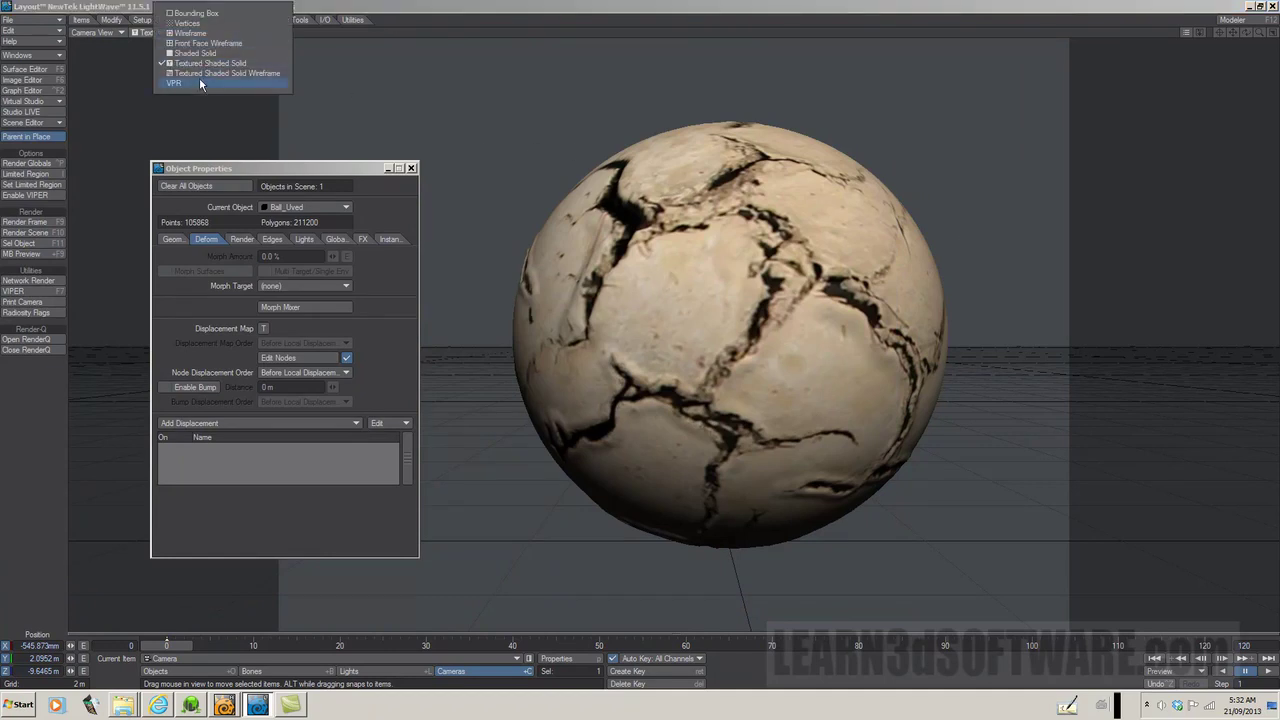
pyautogui.click(199, 77)
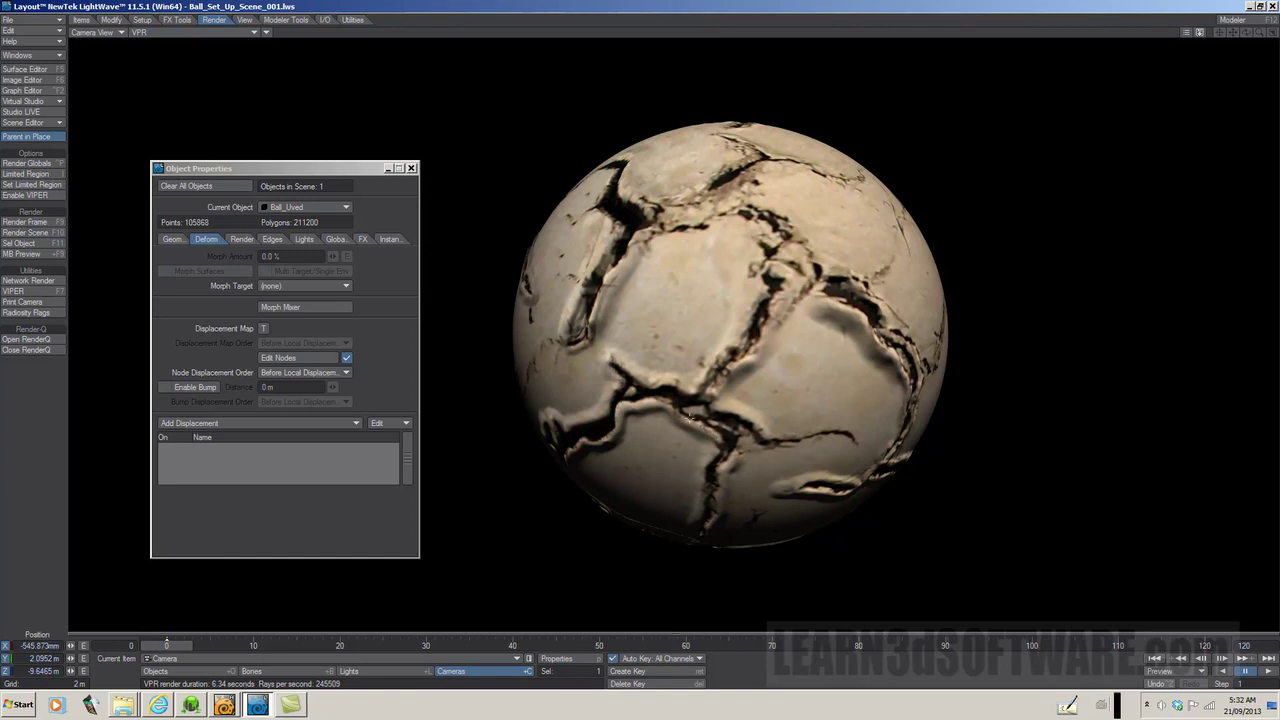
# Set the displacement Multiply B value to 0.3 and close the Node Editor
pyautogui.click(300, 357)
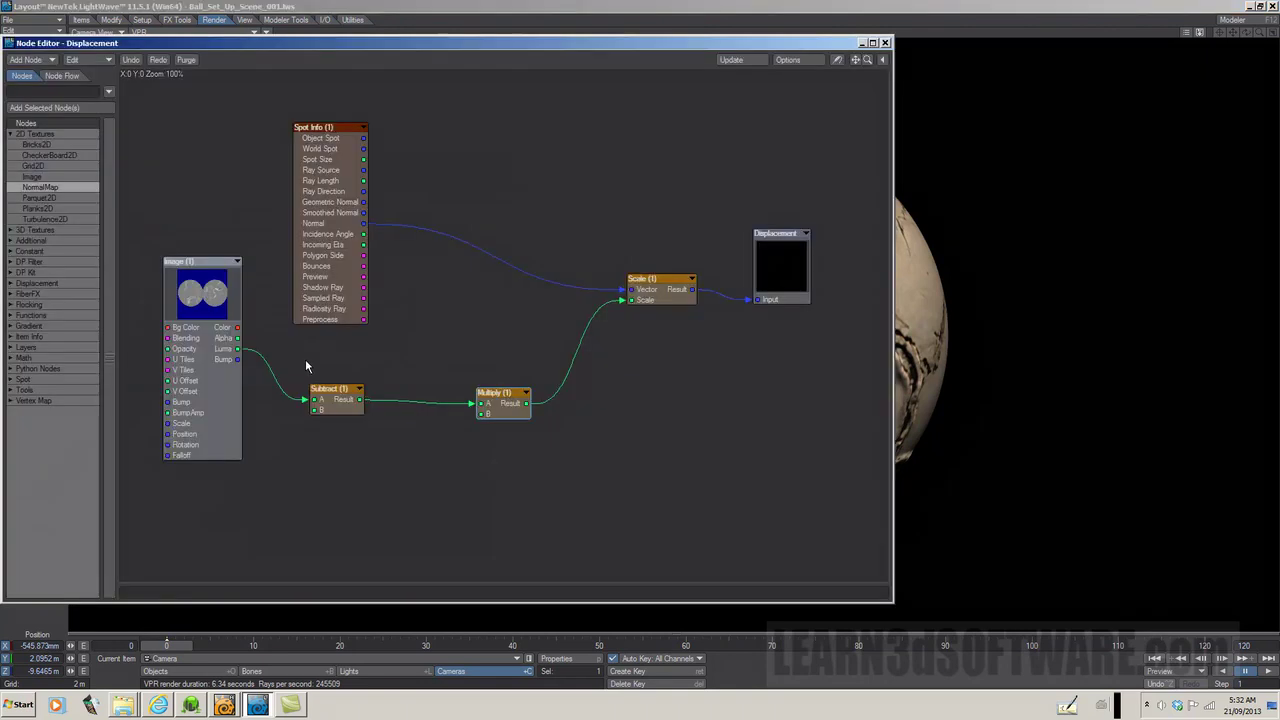
pyautogui.doubleClick(503, 404)
pyautogui.moveTo(272, 205); pyautogui.dragTo(241, 206)
pyautogui.write('0.3')
pyautogui.press('Return')
pyautogui.click(347, 166)
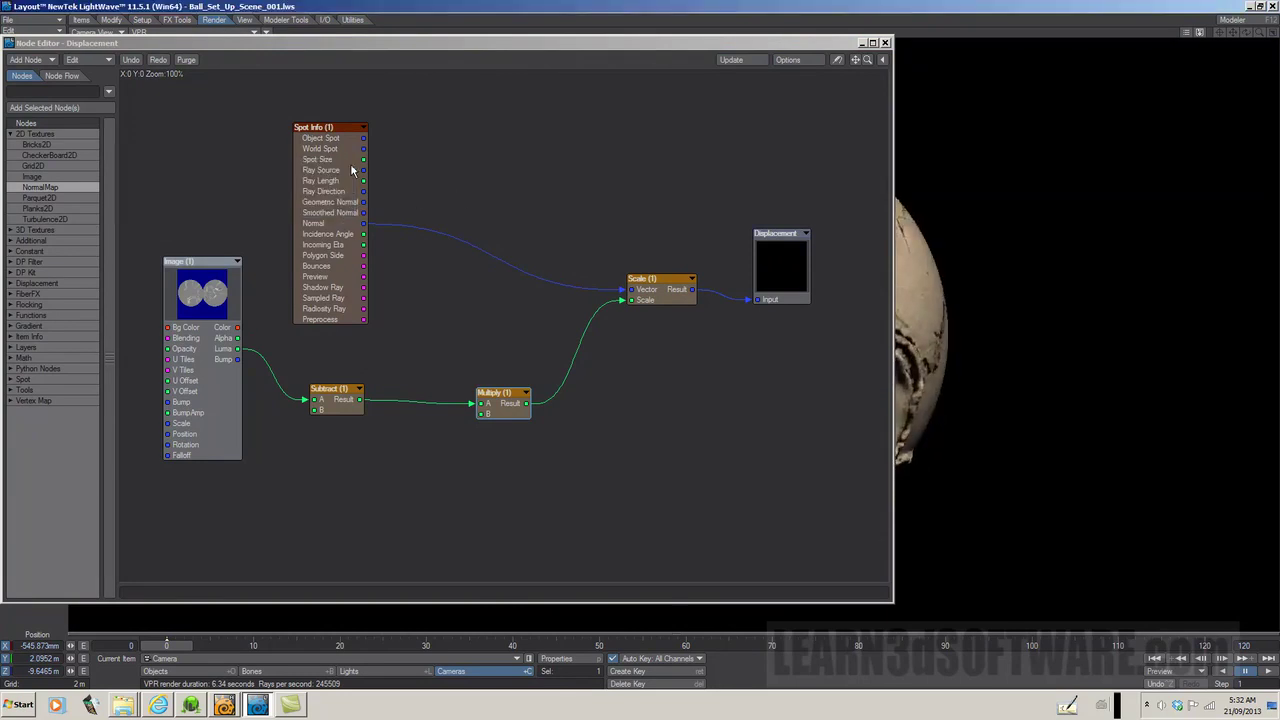
pyautogui.click(885, 43)
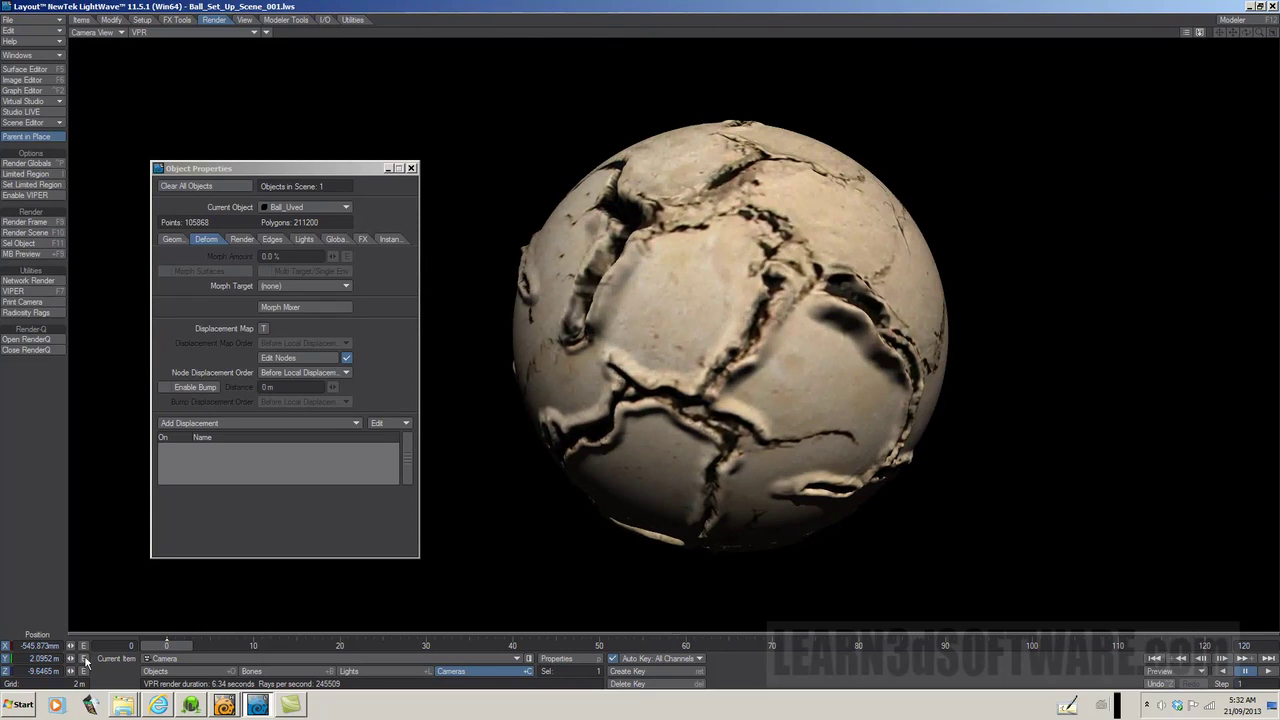
# Rotate Ball_Uved to a heading of about -87°
pyautogui.click(152, 671)
pyautogui.press('y')
pyautogui.moveTo(70, 652); pyautogui.dragTo(71, 653)
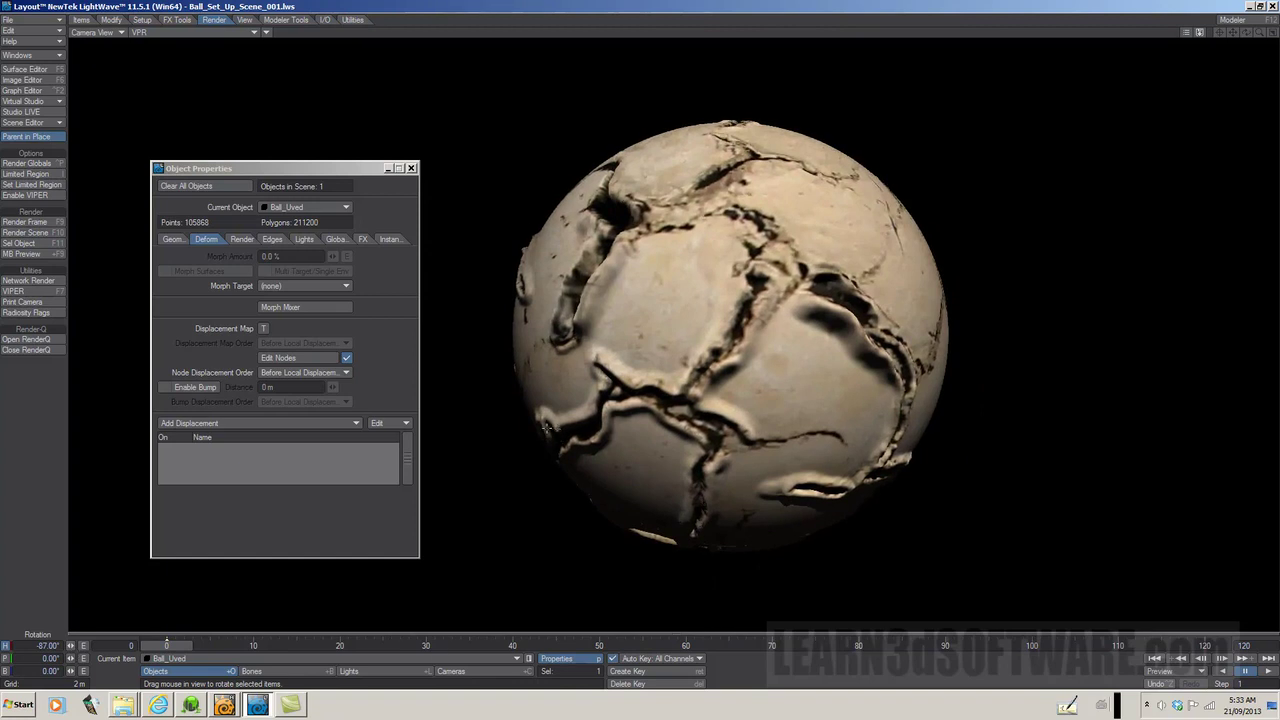
# Set the displacement Multiply B value to 0.5 and close the Node Editor
pyautogui.click(300, 357)
pyautogui.doubleClick(492, 402)
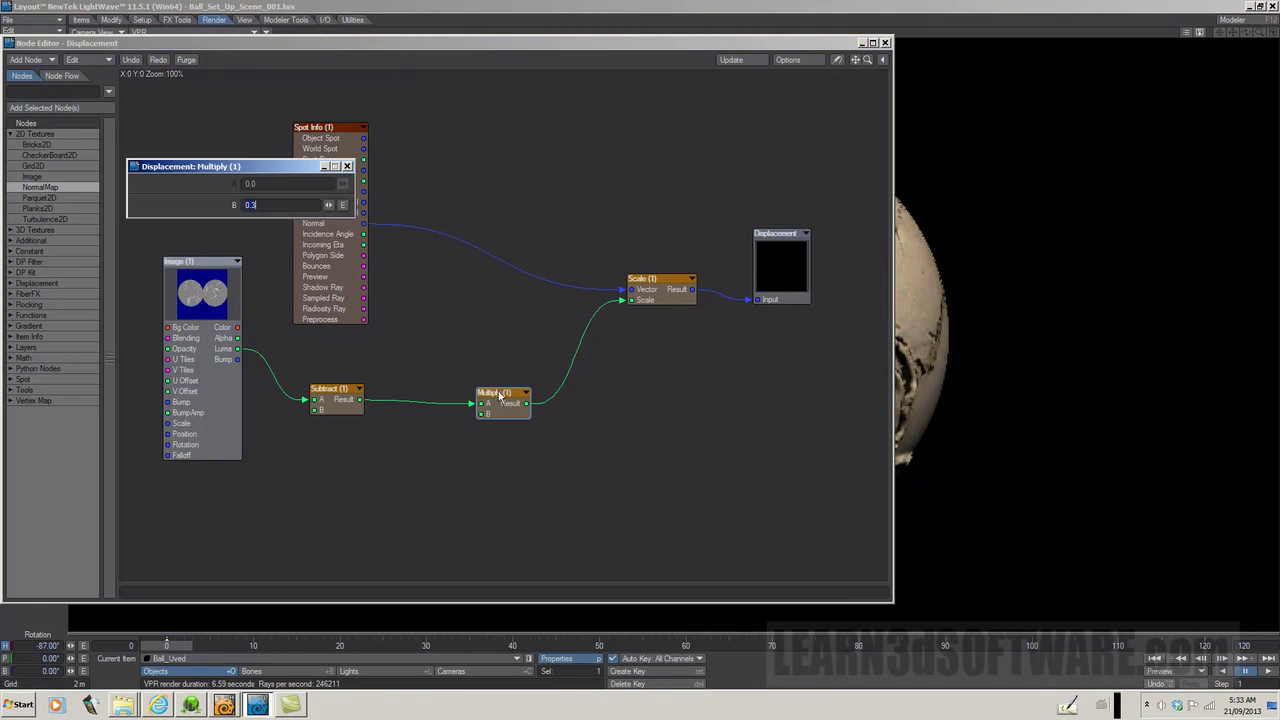
pyautogui.press('BackSpace')
pyautogui.write('5')
pyautogui.press('Return')
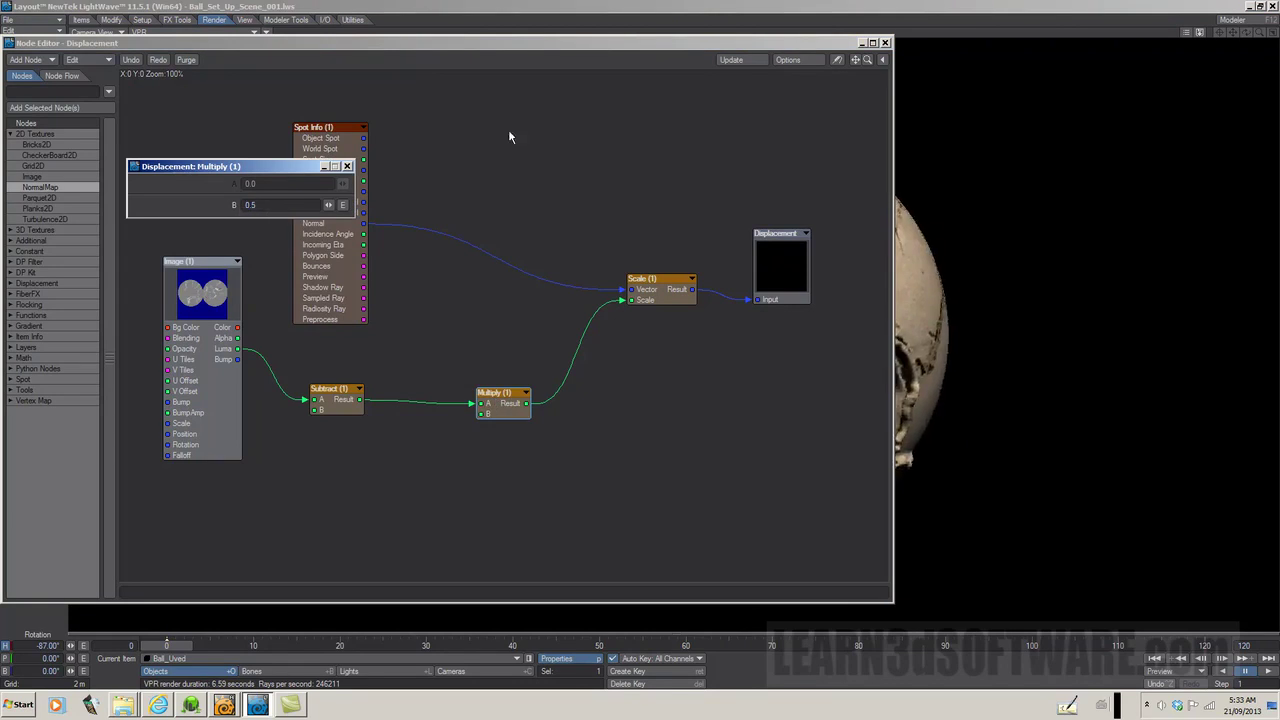
pyautogui.click(347, 166)
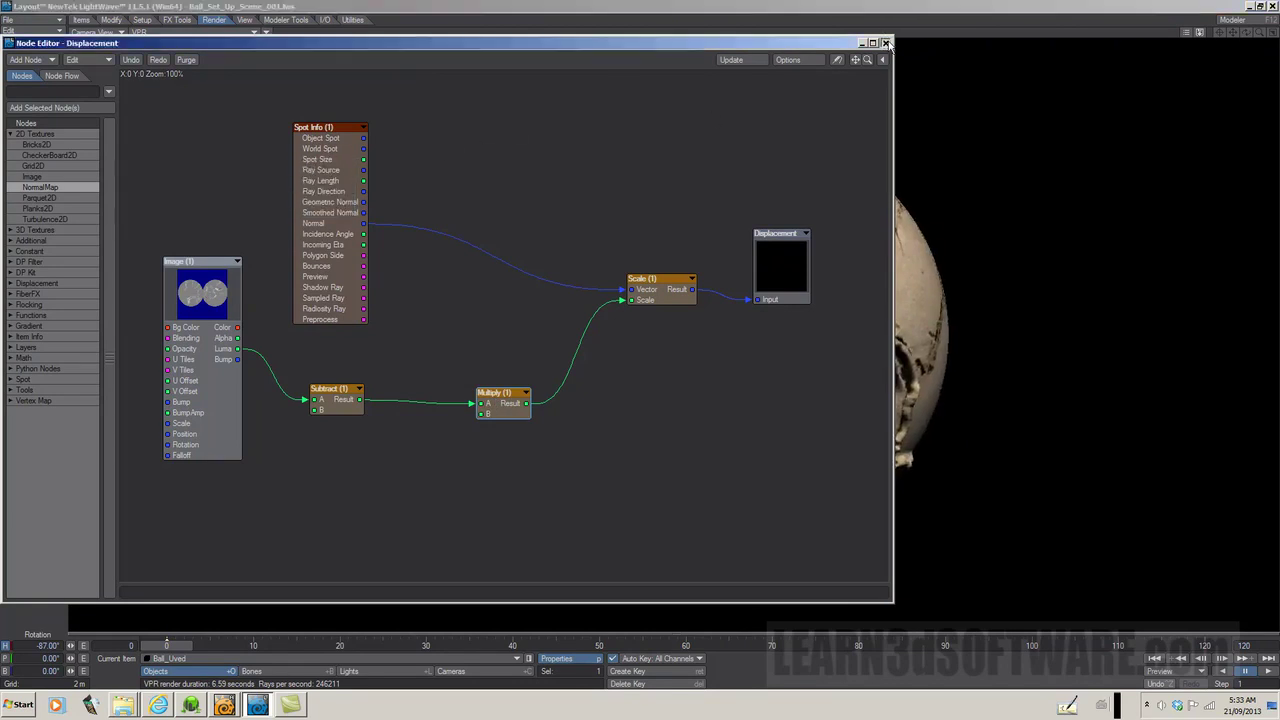
pyautogui.click(884, 43)
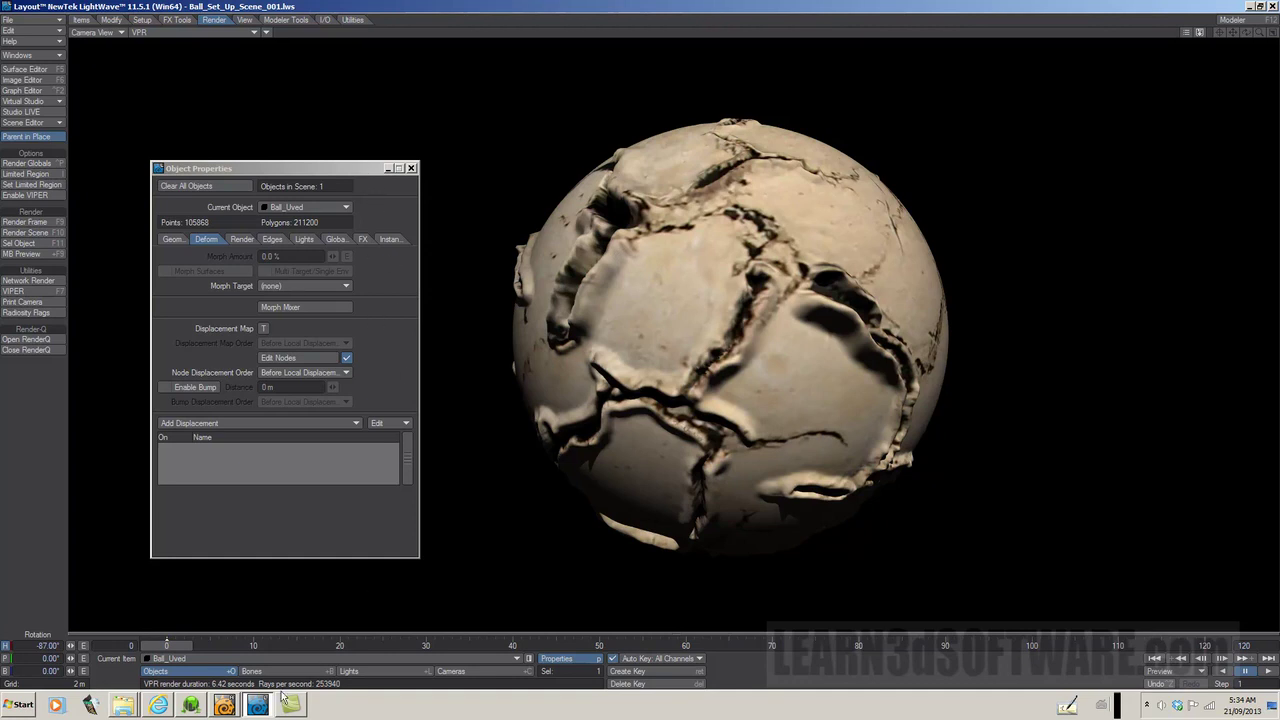
# Switch to 3D-Coat to view the painted cracked ball, then return to LightWave Layout
pyautogui.click(199, 708)
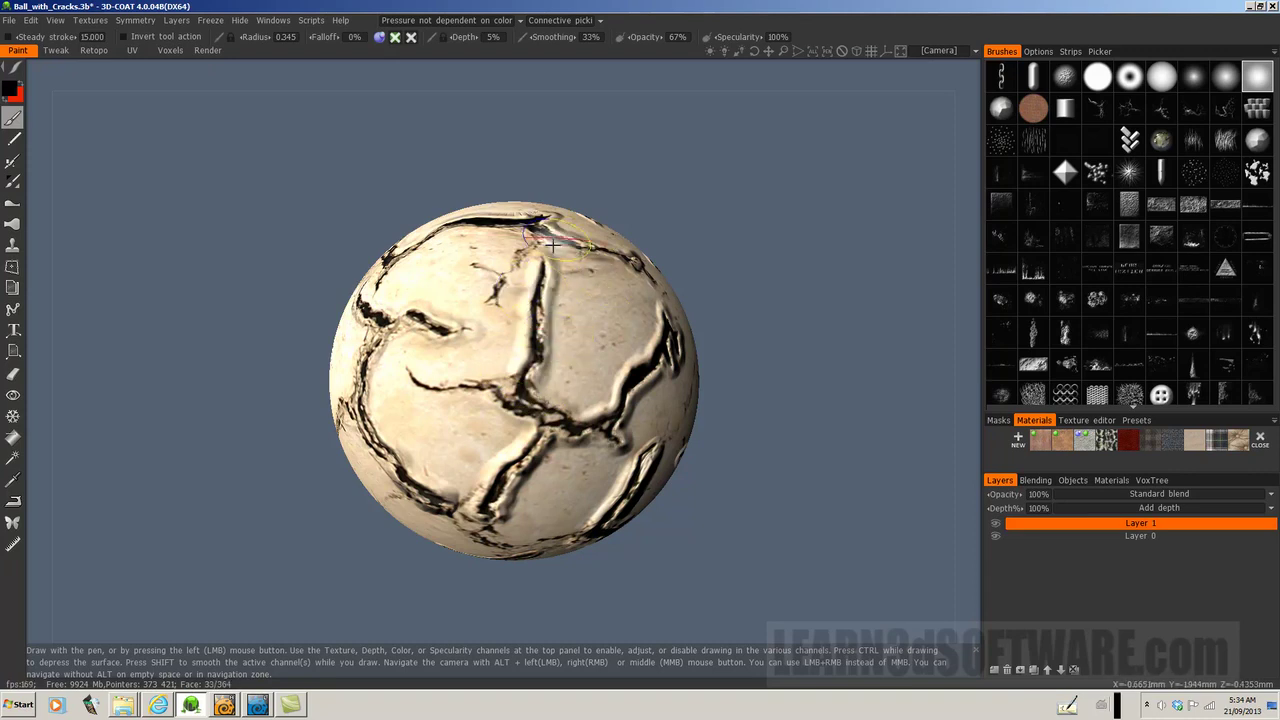
pyautogui.click(257, 706)
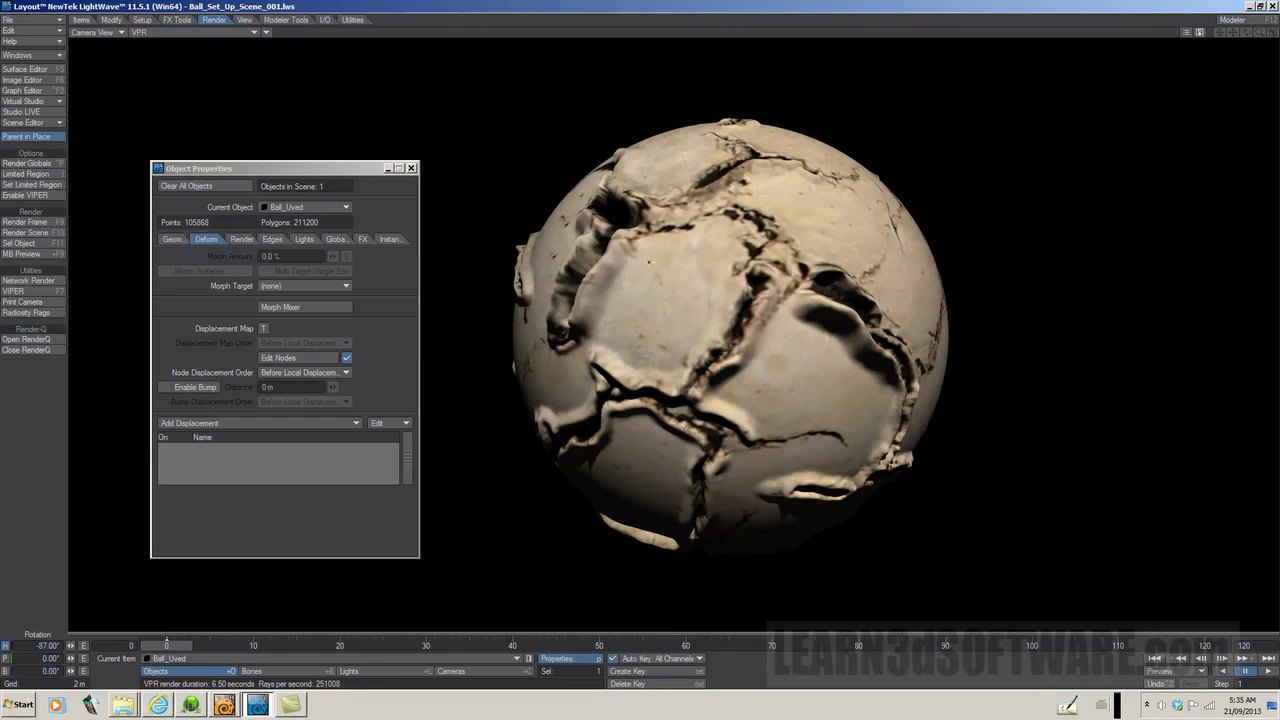
# Close the Object Properties panel, leaving the VPR render of the ball unobstructed
pyautogui.click(410, 168)
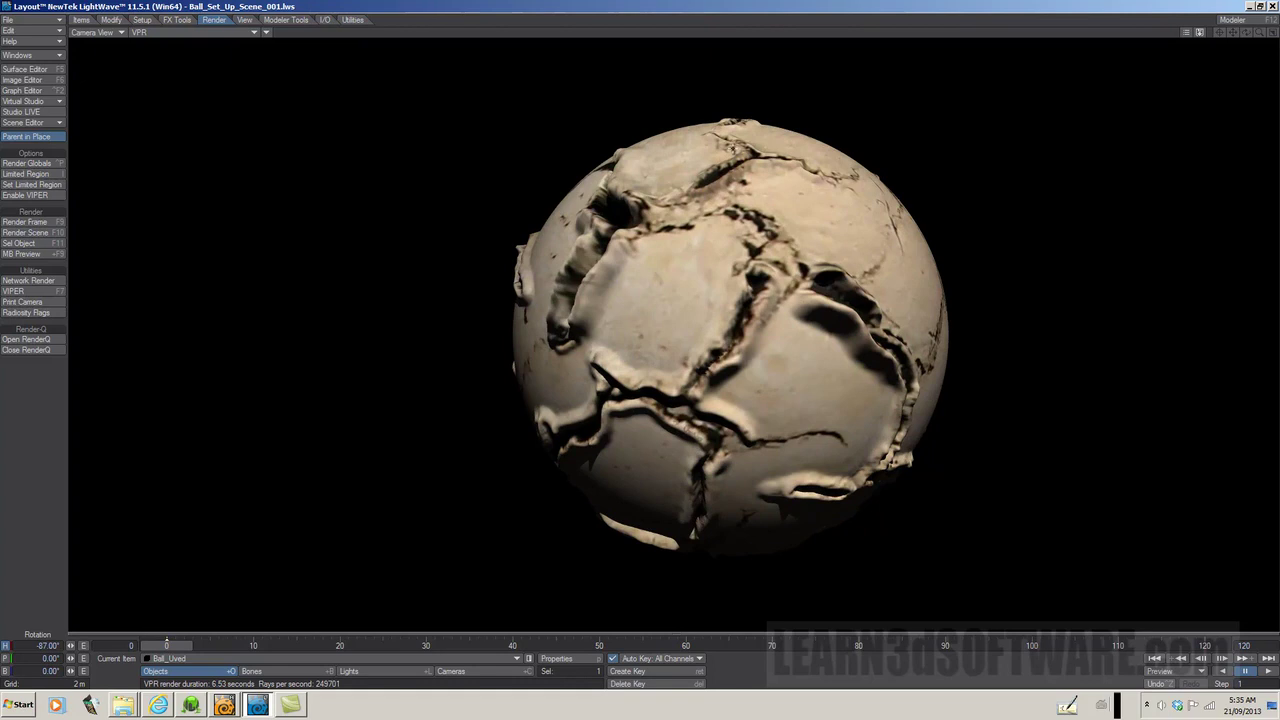
# Copy the Ball_Color_Map texture layer from the ball's Color channel in the Surface Editor
pyautogui.click(40, 70)
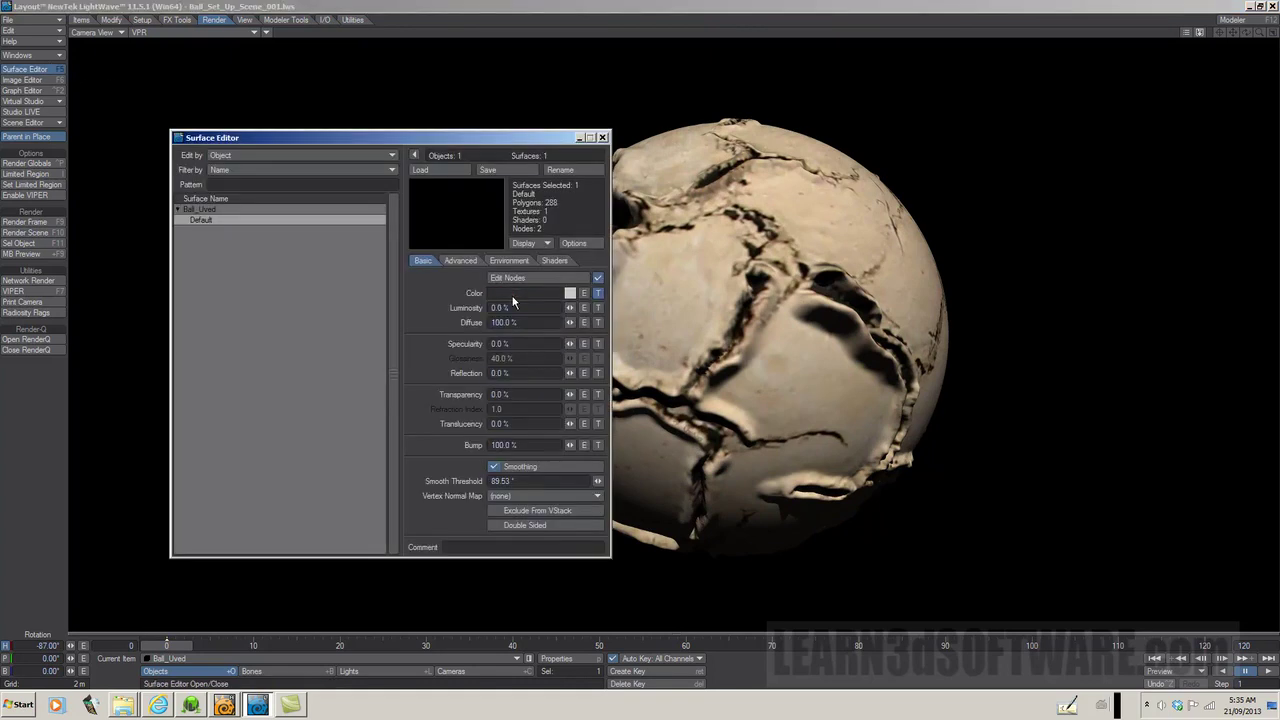
pyautogui.click(598, 293)
pyautogui.click(84, 214)
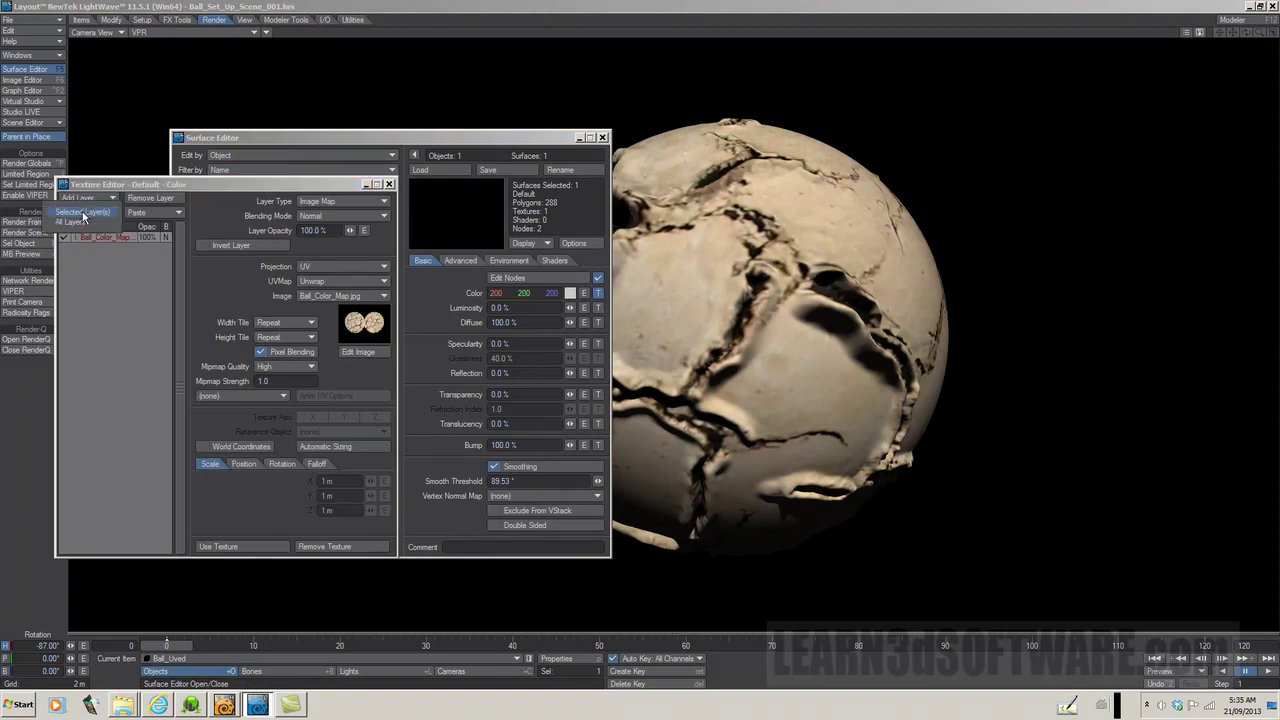
pyautogui.click(84, 214)
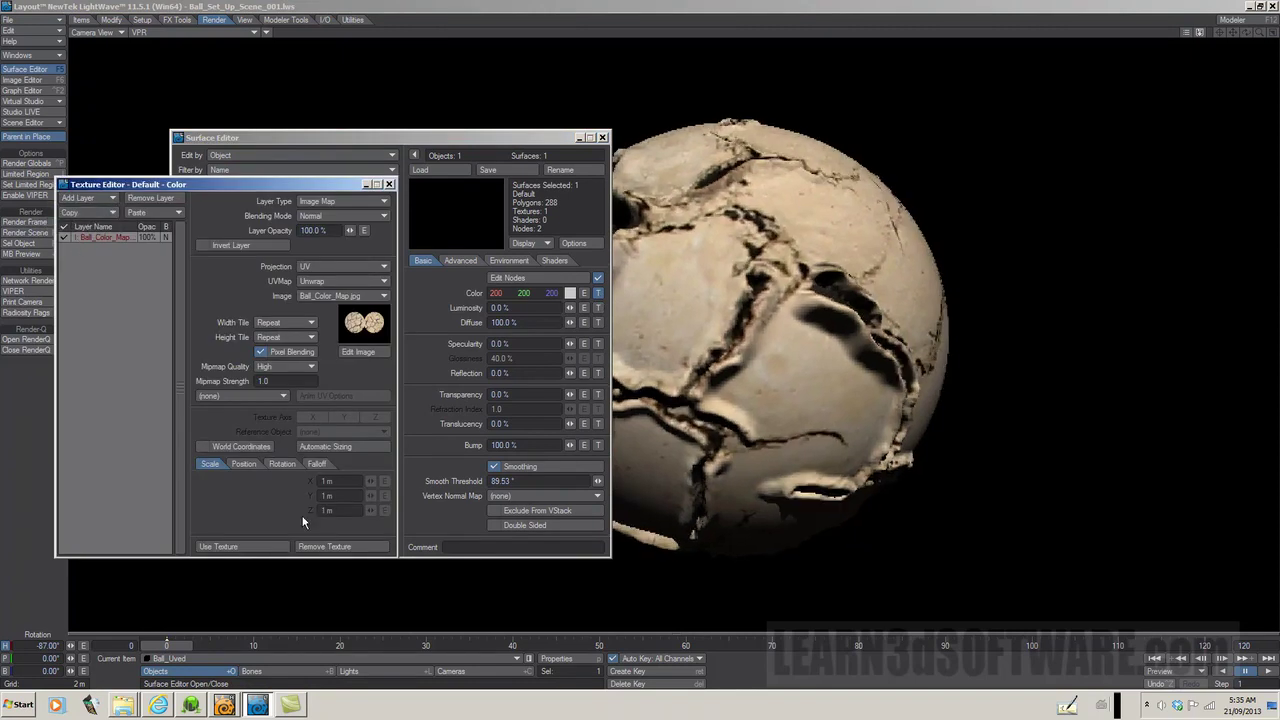
pyautogui.click(226, 549)
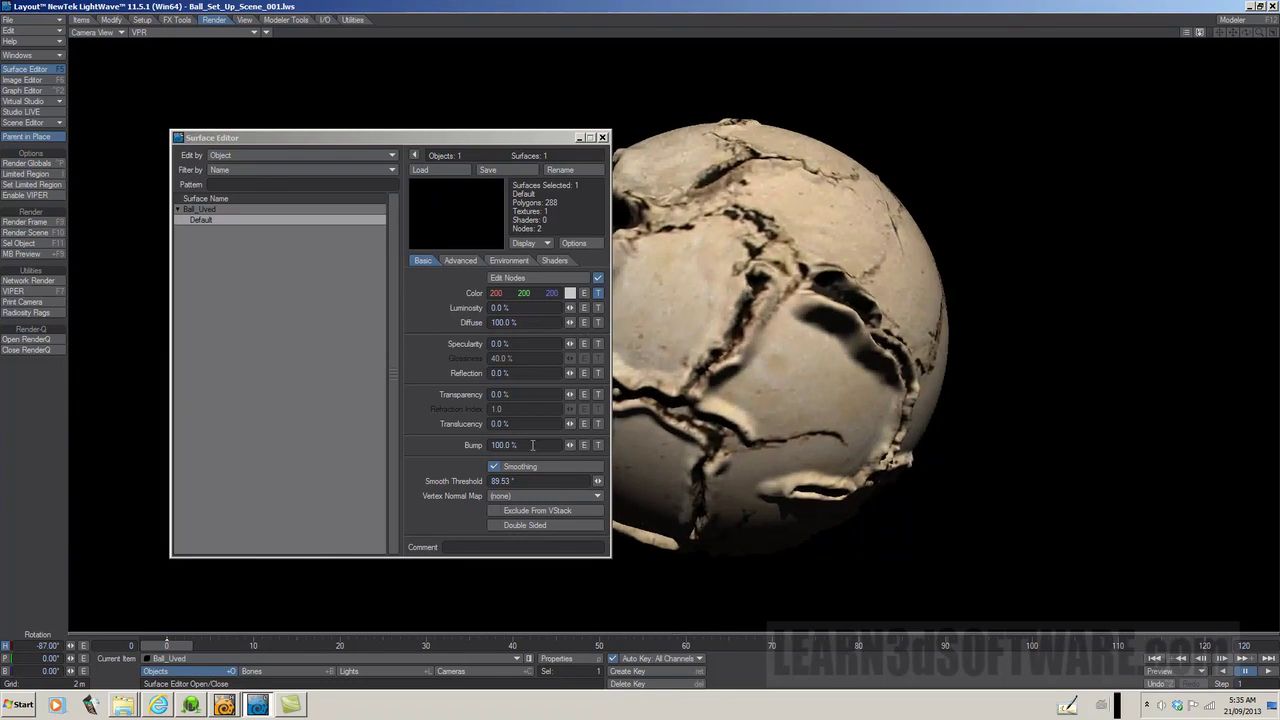
pyautogui.moveTo(537, 143); pyautogui.dragTo(404, 120)
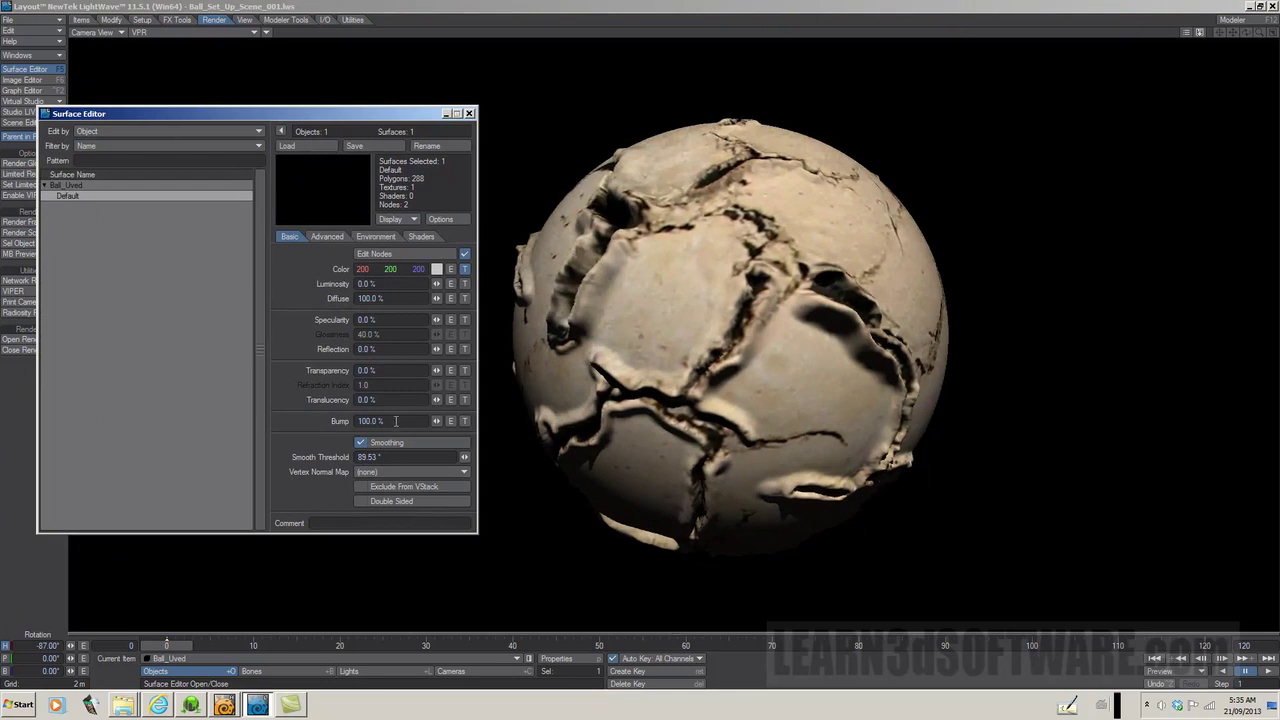
# Replace the Bump channel's layer with the copied Ball_Color_Map image on the Unwrap UV map
pyautogui.click(464, 421)
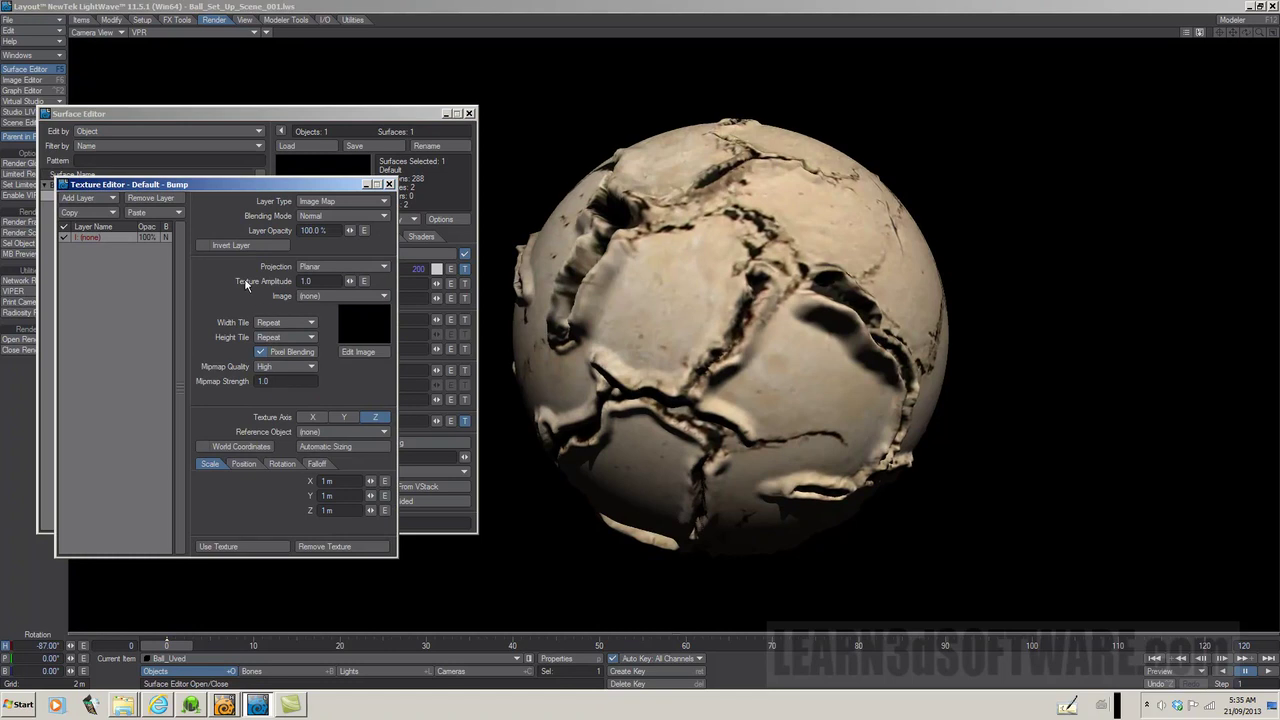
pyautogui.click(336, 267)
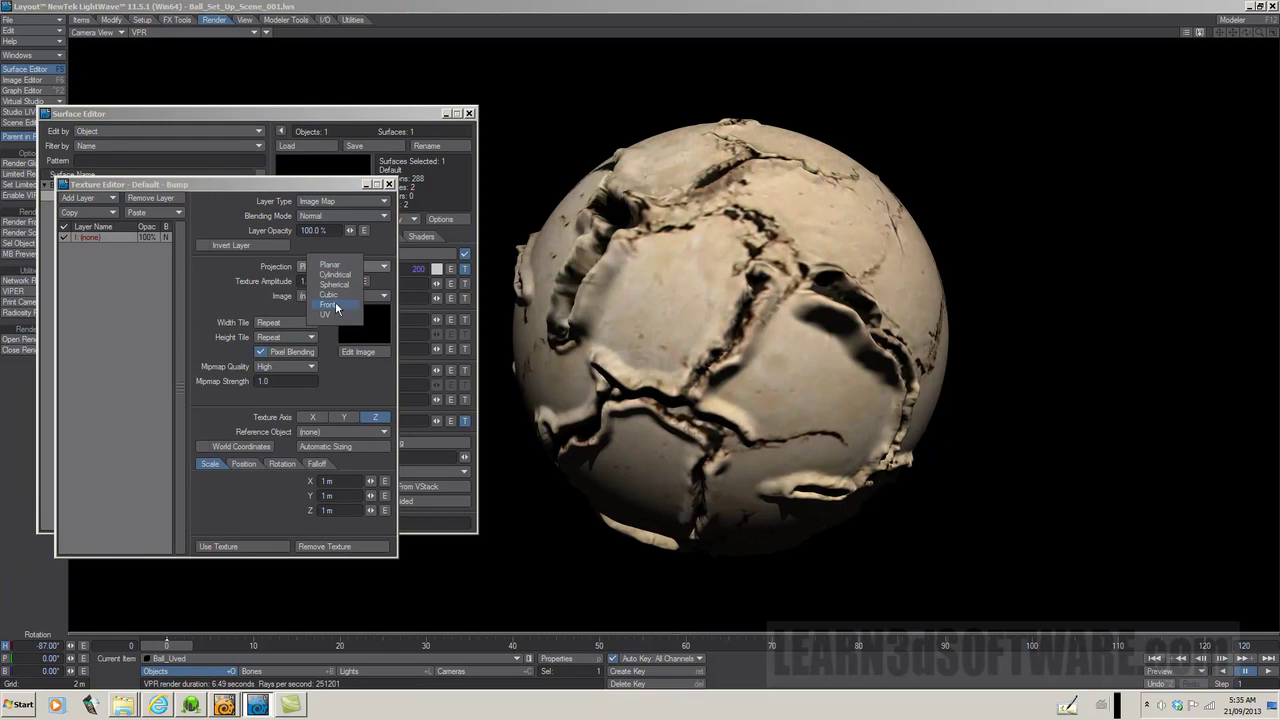
pyautogui.click(140, 213)
pyautogui.click(141, 214)
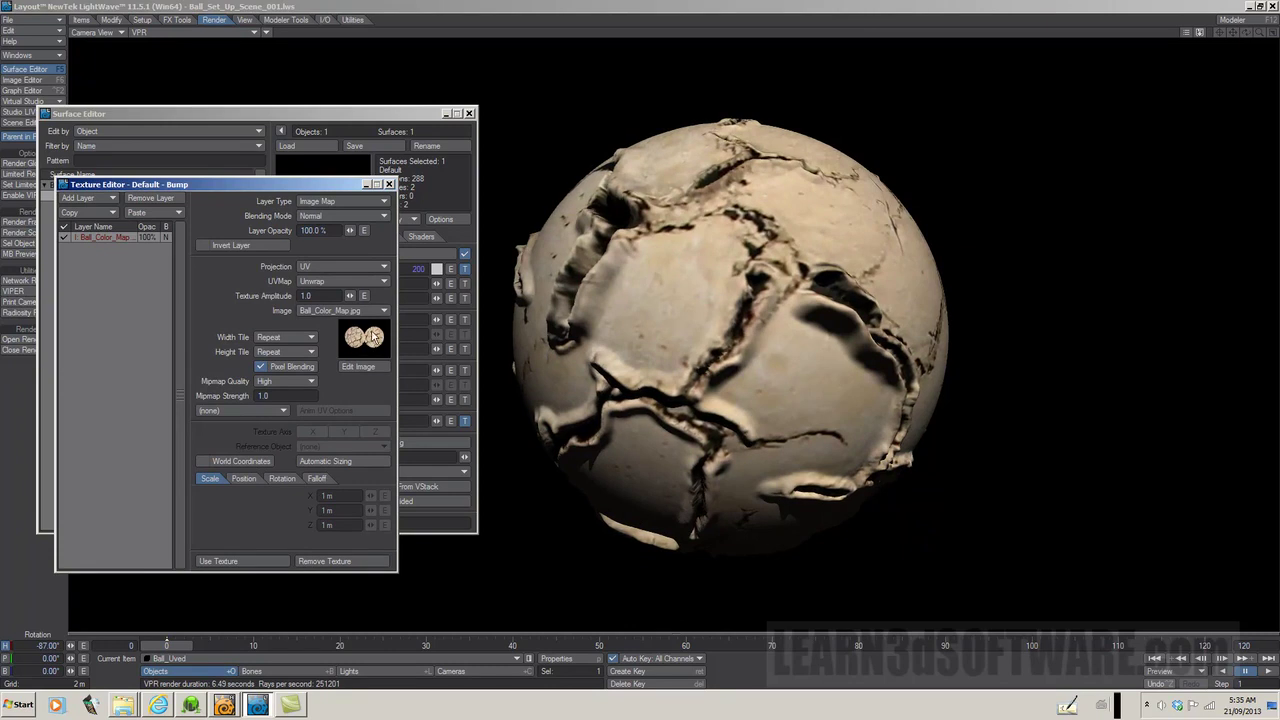
pyautogui.click(284, 560)
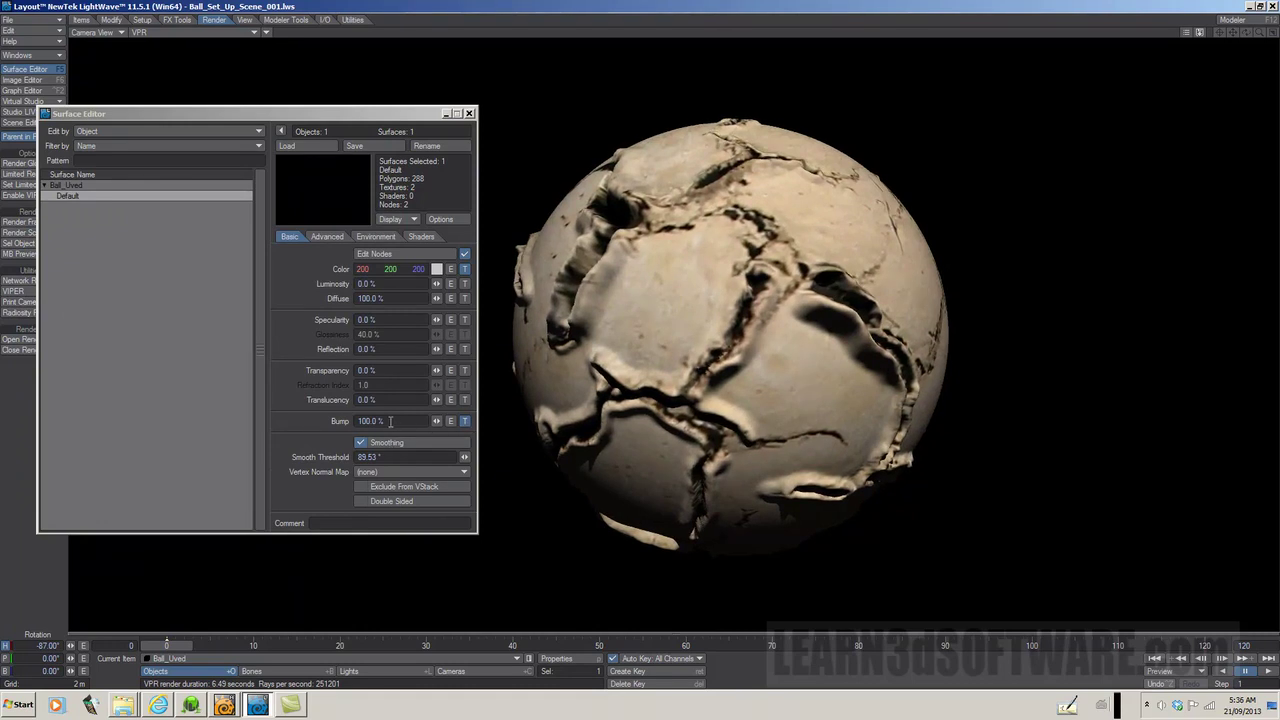
# Raise the Bump strength from 100% to 300%, then to 500%
pyautogui.moveTo(389, 421); pyautogui.dragTo(323, 421)
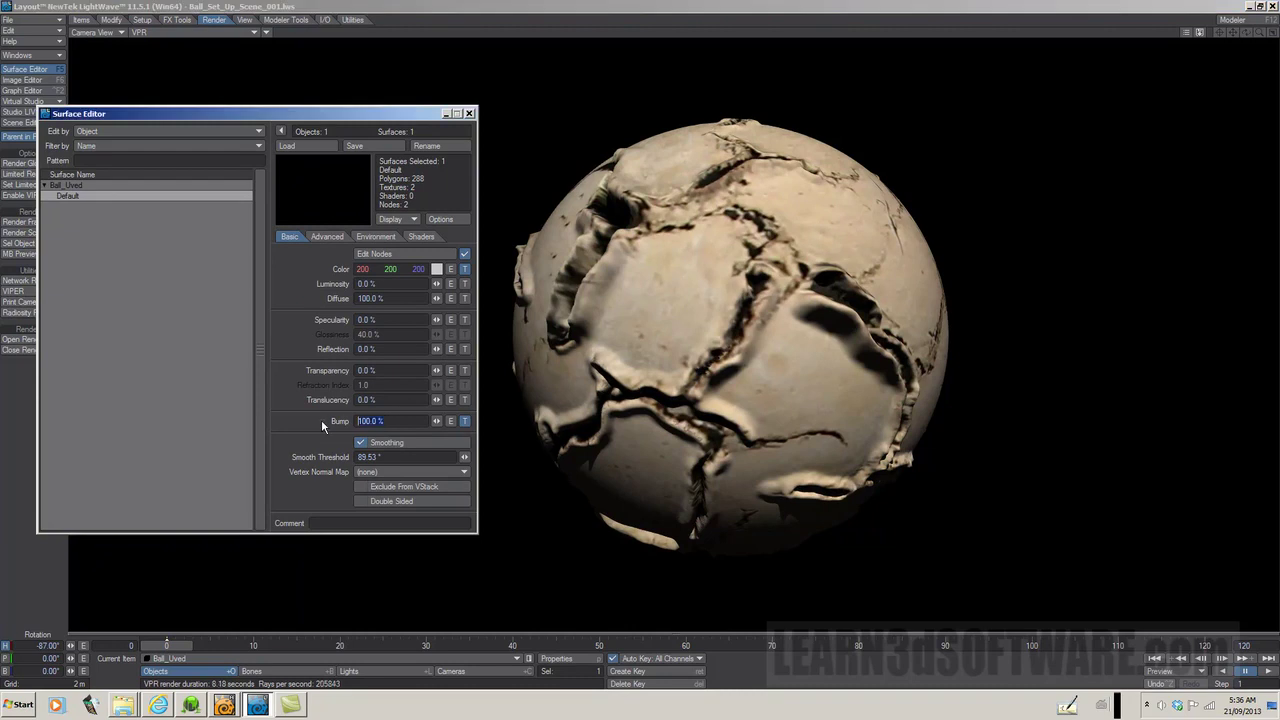
pyautogui.write('300')
pyautogui.press('Tab')
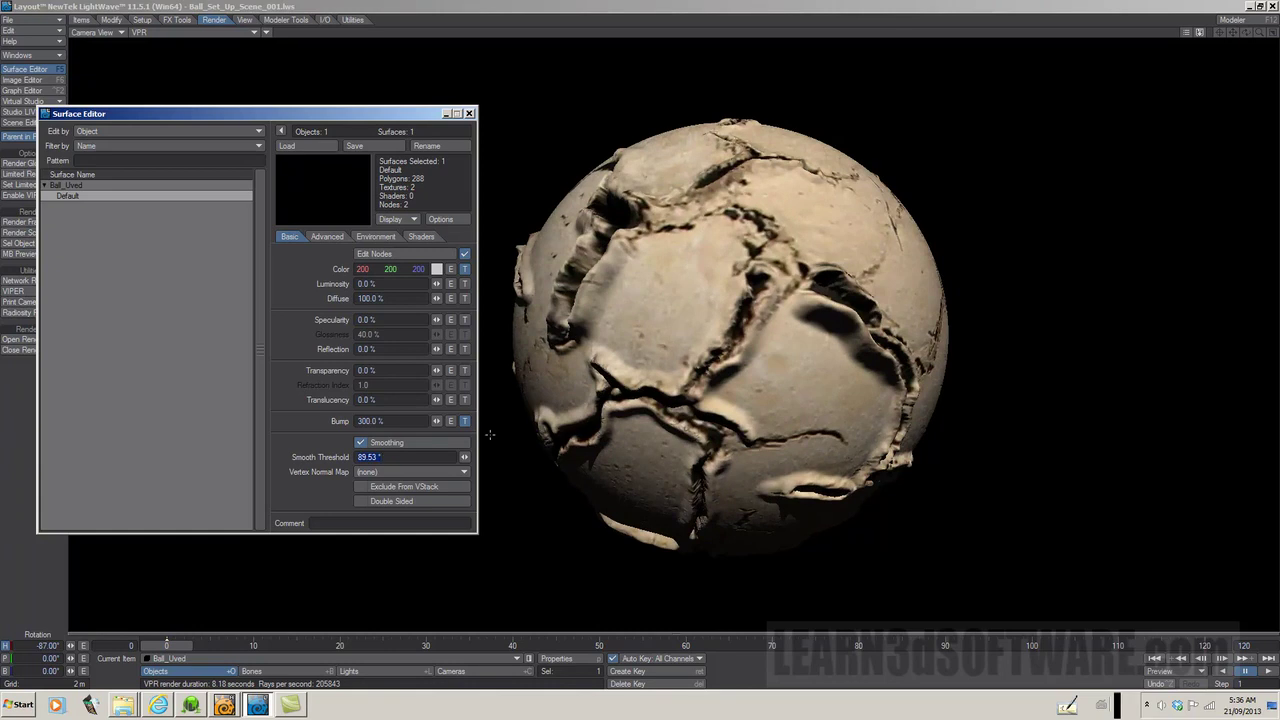
pyautogui.write('500')
# Lower the camera to about Y 1.8852 m so the ball sits higher in view
pyautogui.click(483, 671)
pyautogui.moveTo(860, 545); pyautogui.dragTo(942, 534)
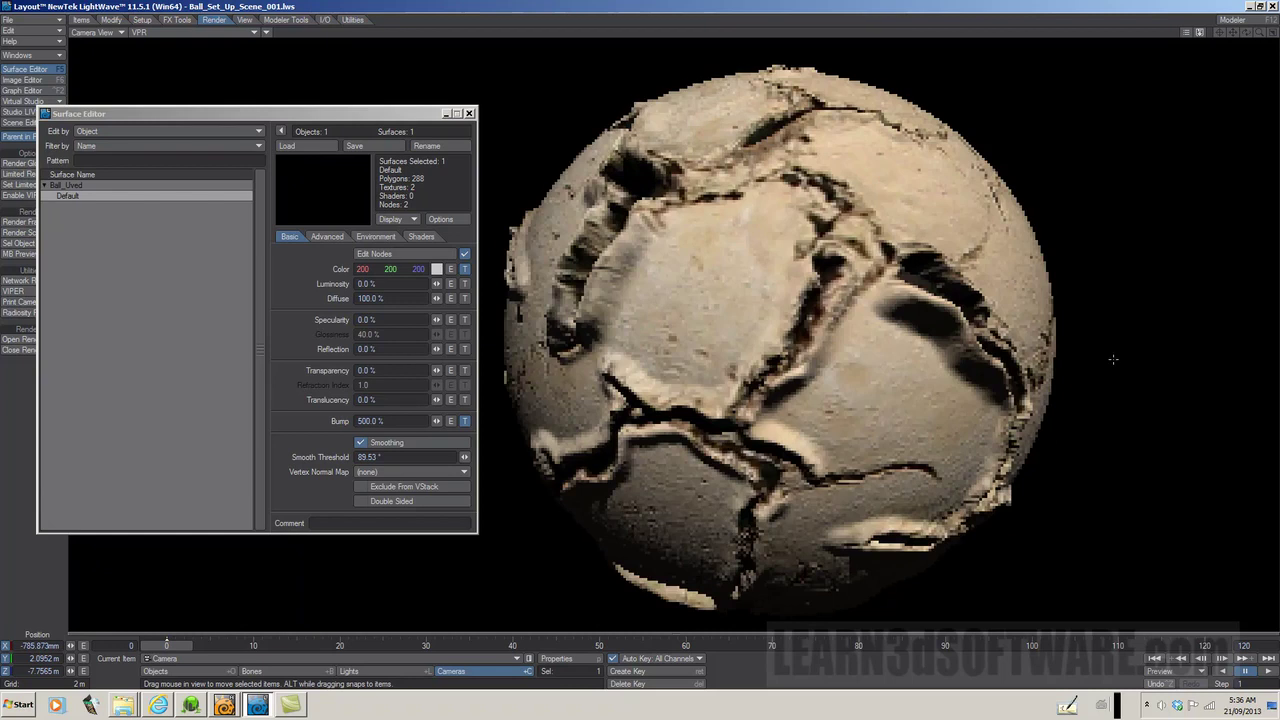
pyautogui.moveTo(942, 534); pyautogui.dragTo(1123, 340, button='right')
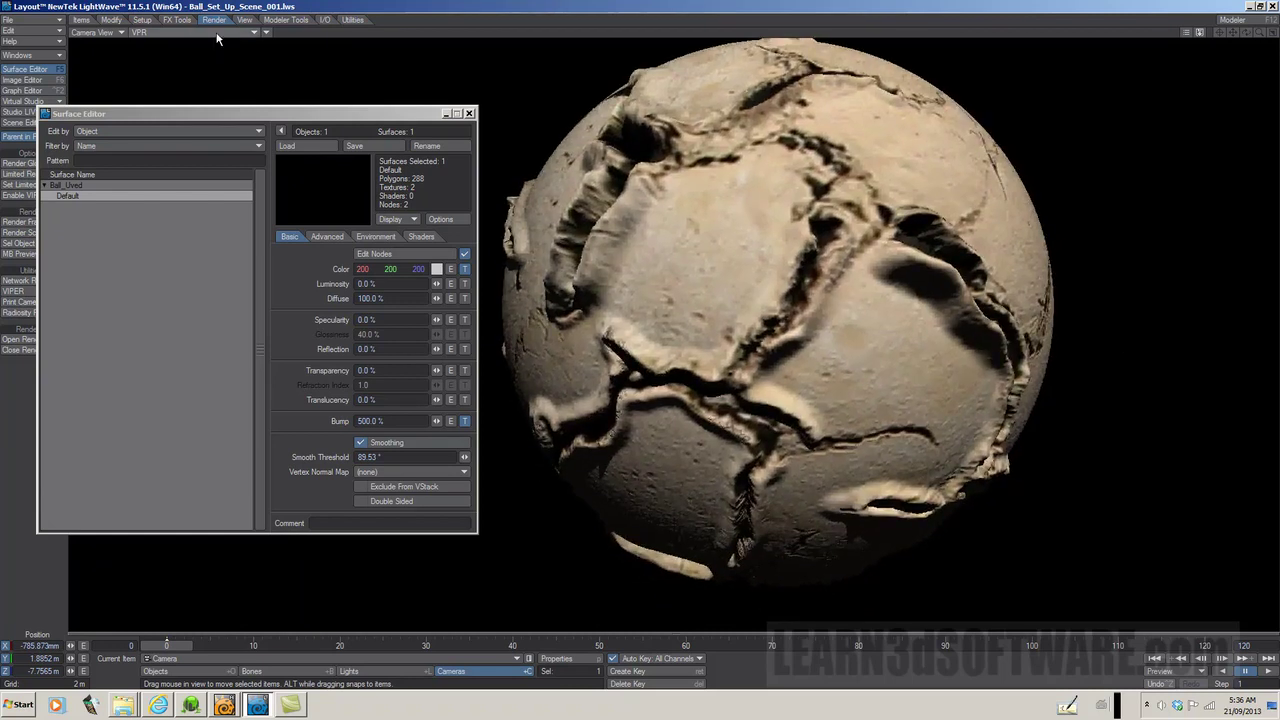
# Compare the ball in Textured Shaded Solid, then return the viewport to VPR
pyautogui.click(216, 32)
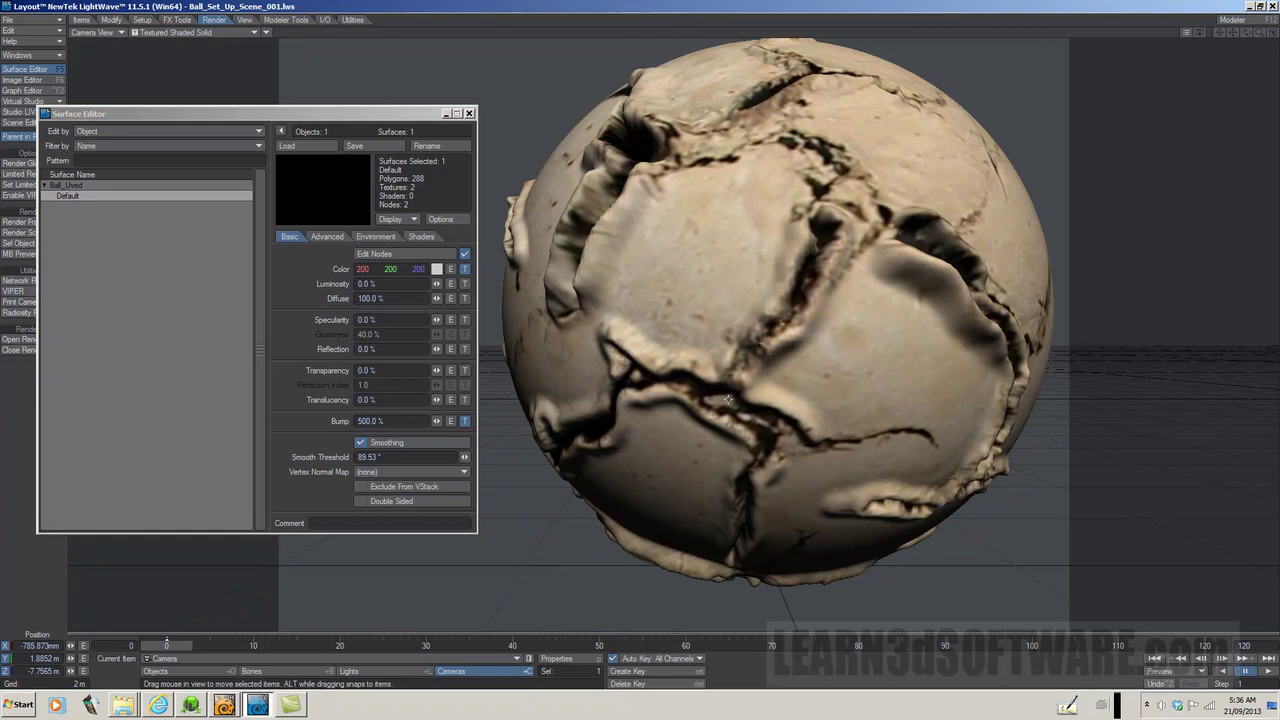
pyautogui.click(230, 34)
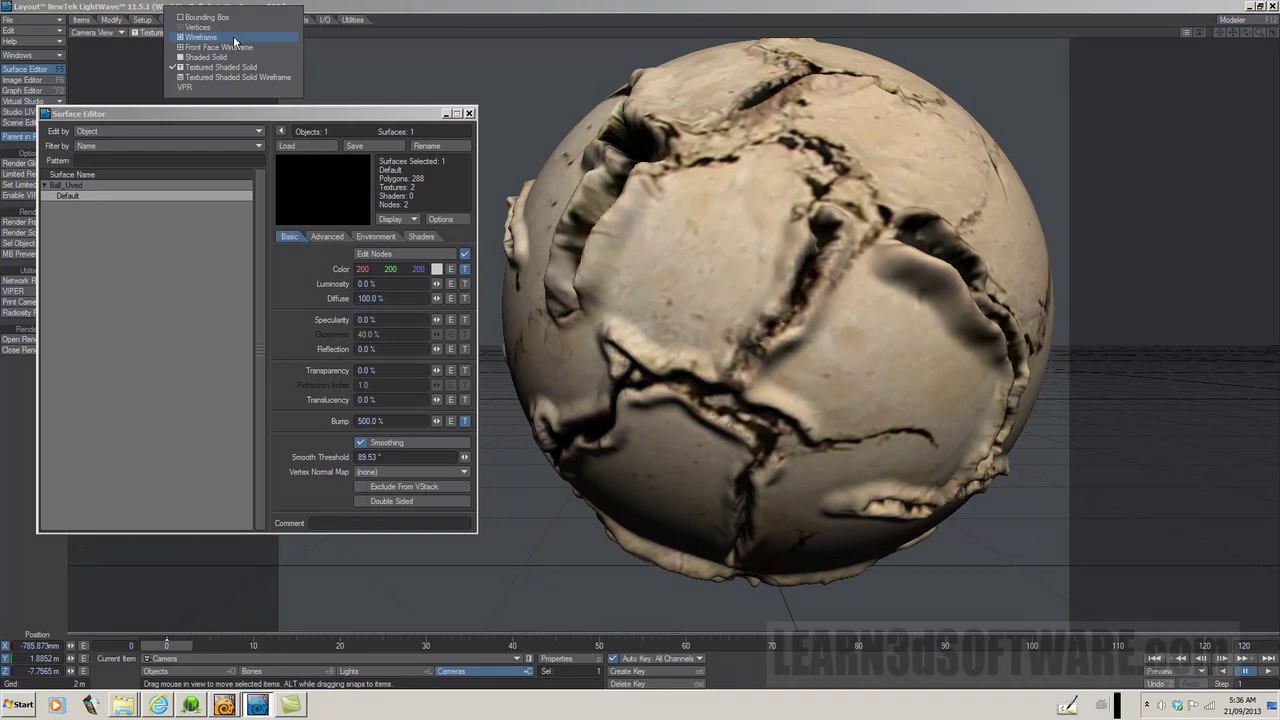
pyautogui.click(220, 87)
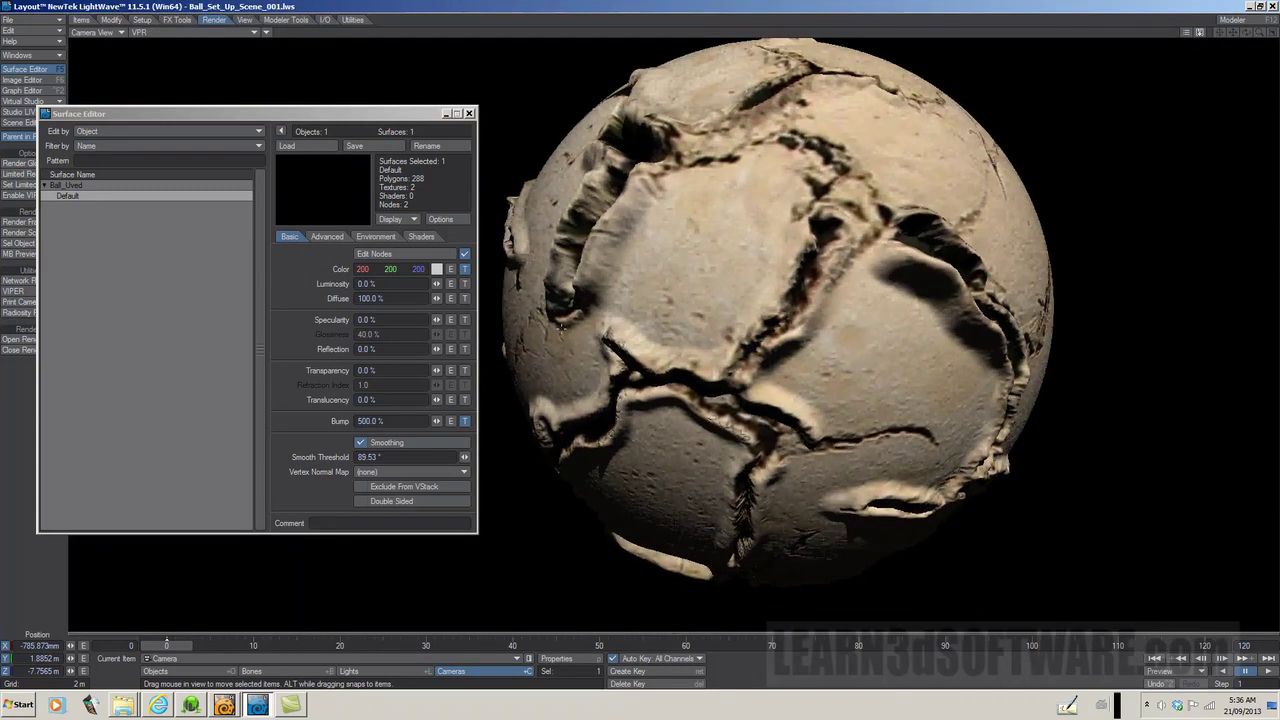
# Set the Bump strength to 1000% and move the Surface Editor aside
pyautogui.click(370, 421)
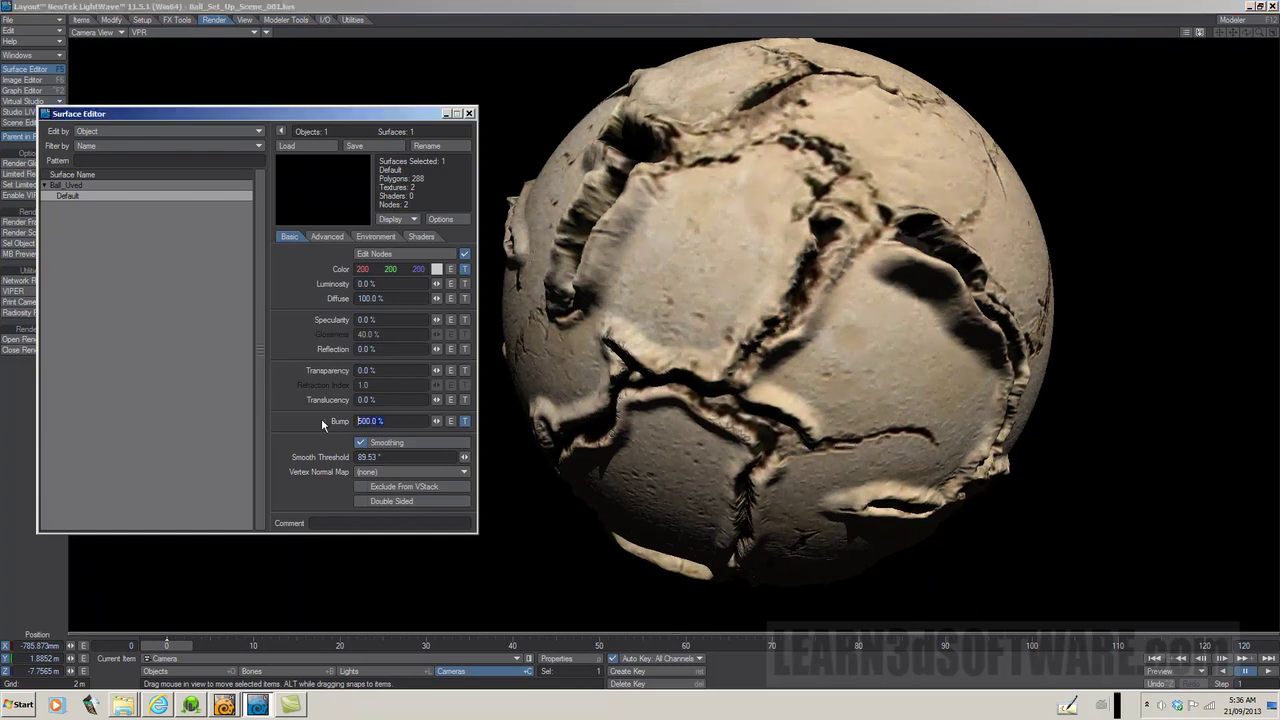
pyautogui.write('1000')
pyautogui.press('Tab')
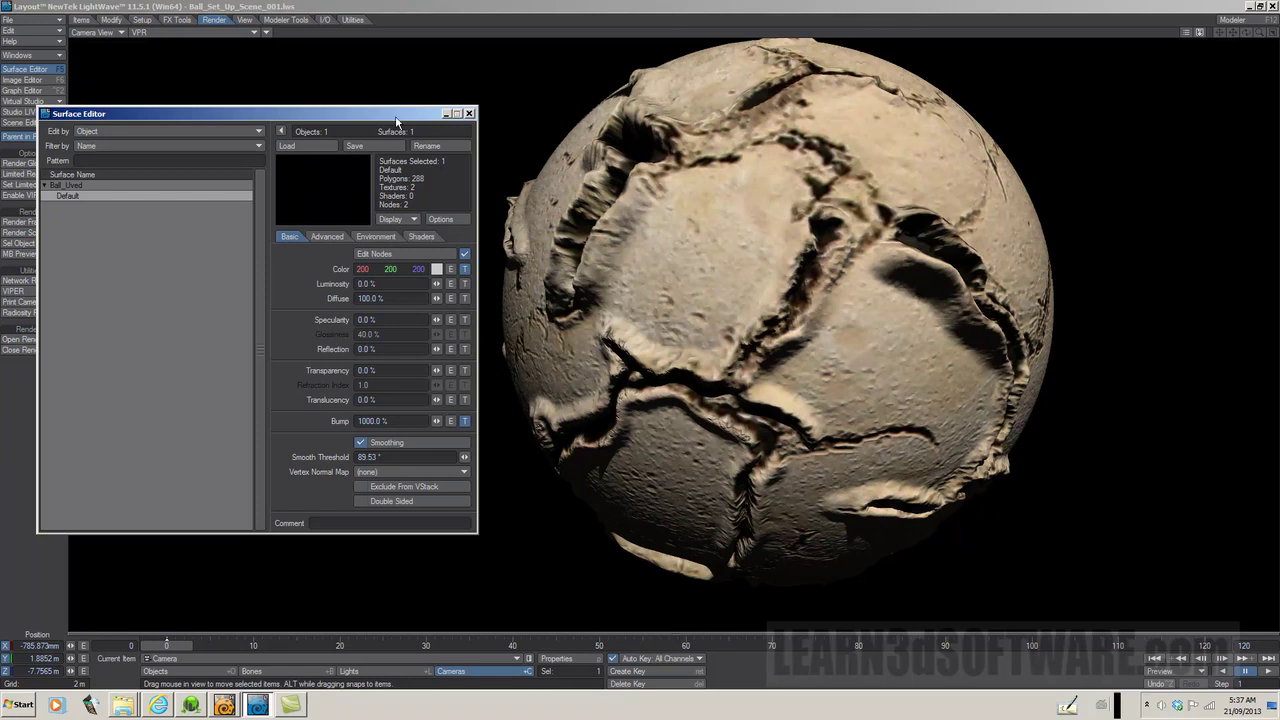
pyautogui.moveTo(397, 120); pyautogui.dragTo(460, 175)
# Render the frame with F9, place the image beside the preview, and bring up 3D-Coat
pyautogui.press('F9')
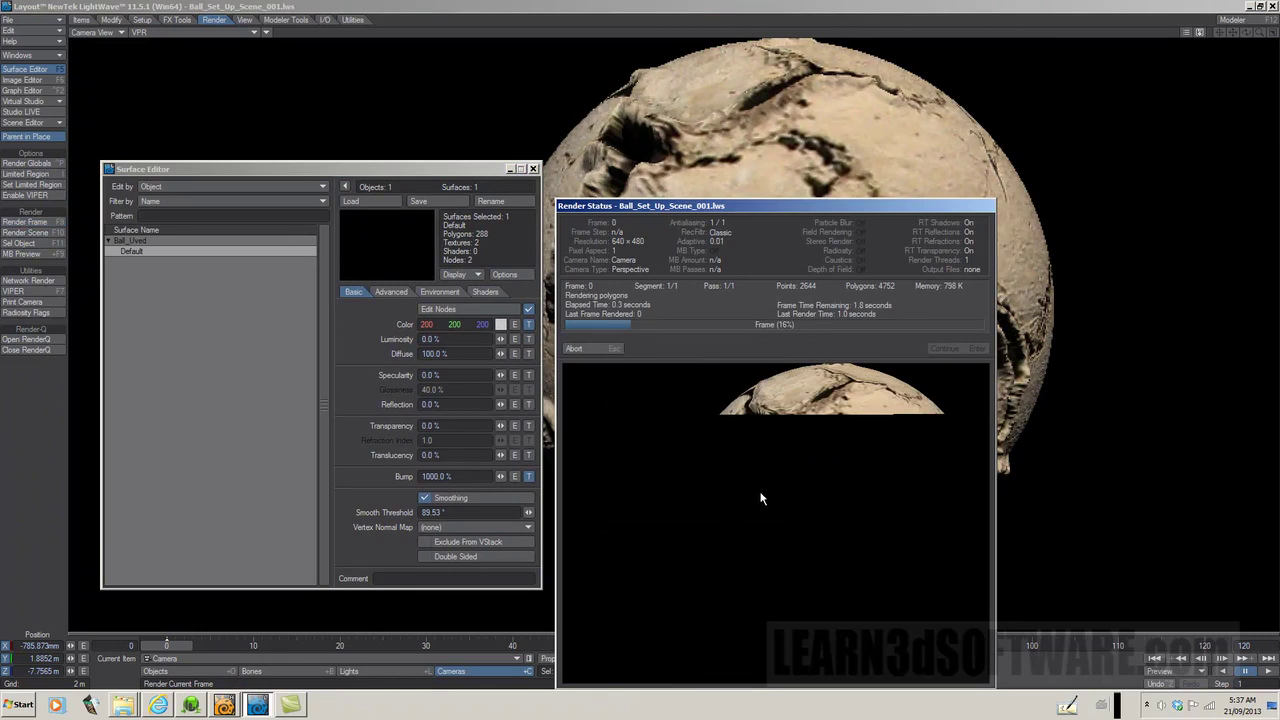
pyautogui.click(580, 349)
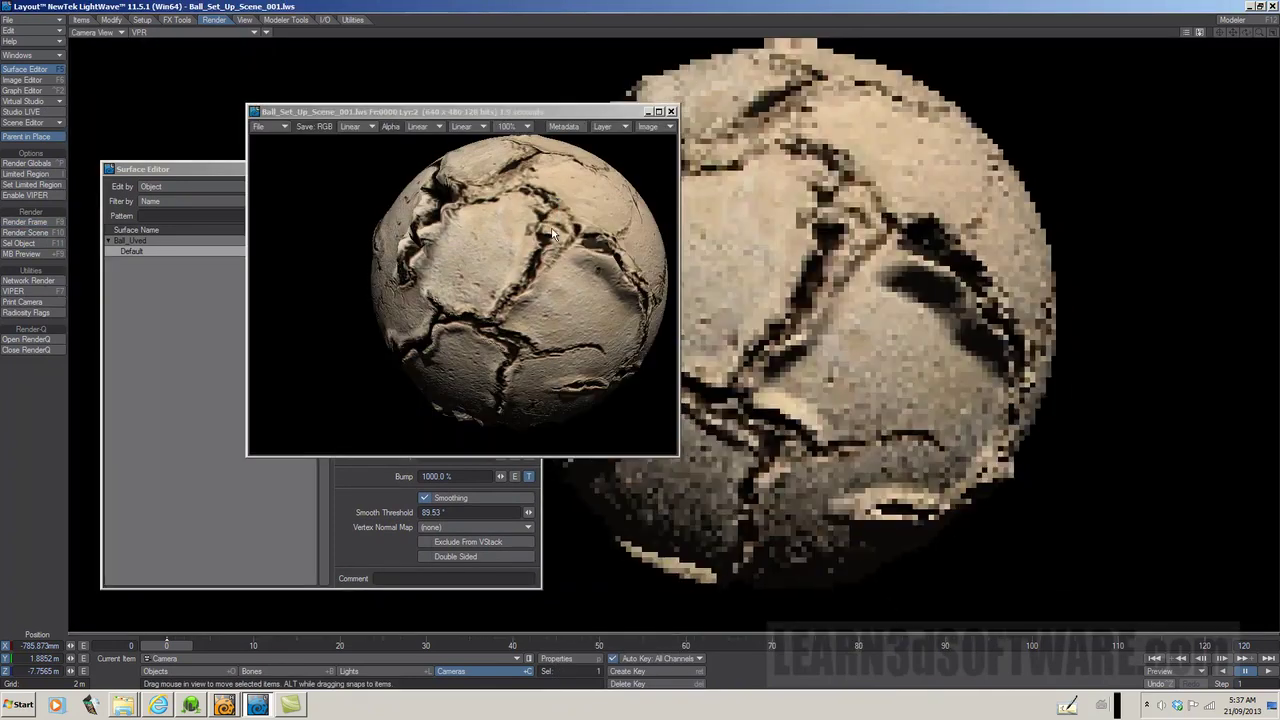
pyautogui.moveTo(575, 112); pyautogui.dragTo(443, 111)
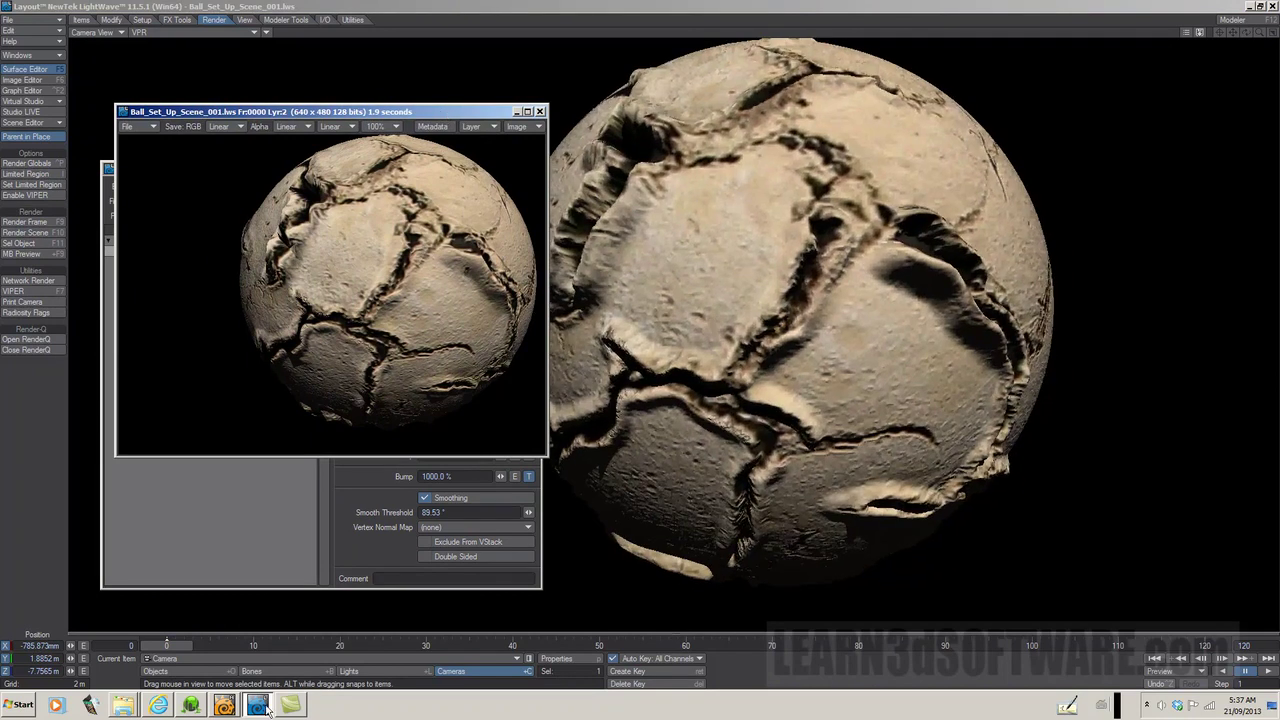
pyautogui.click(197, 705)
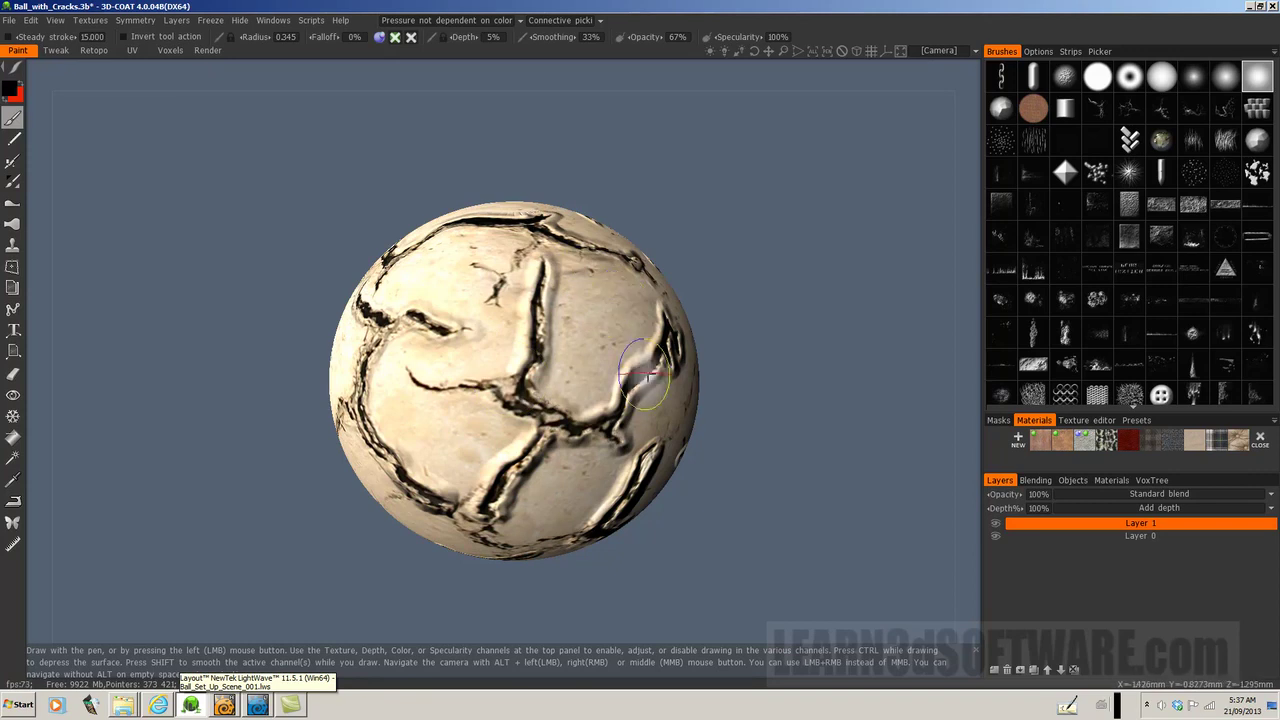
# Switch back to LightWave Layout from the taskbar
pyautogui.click(258, 707)
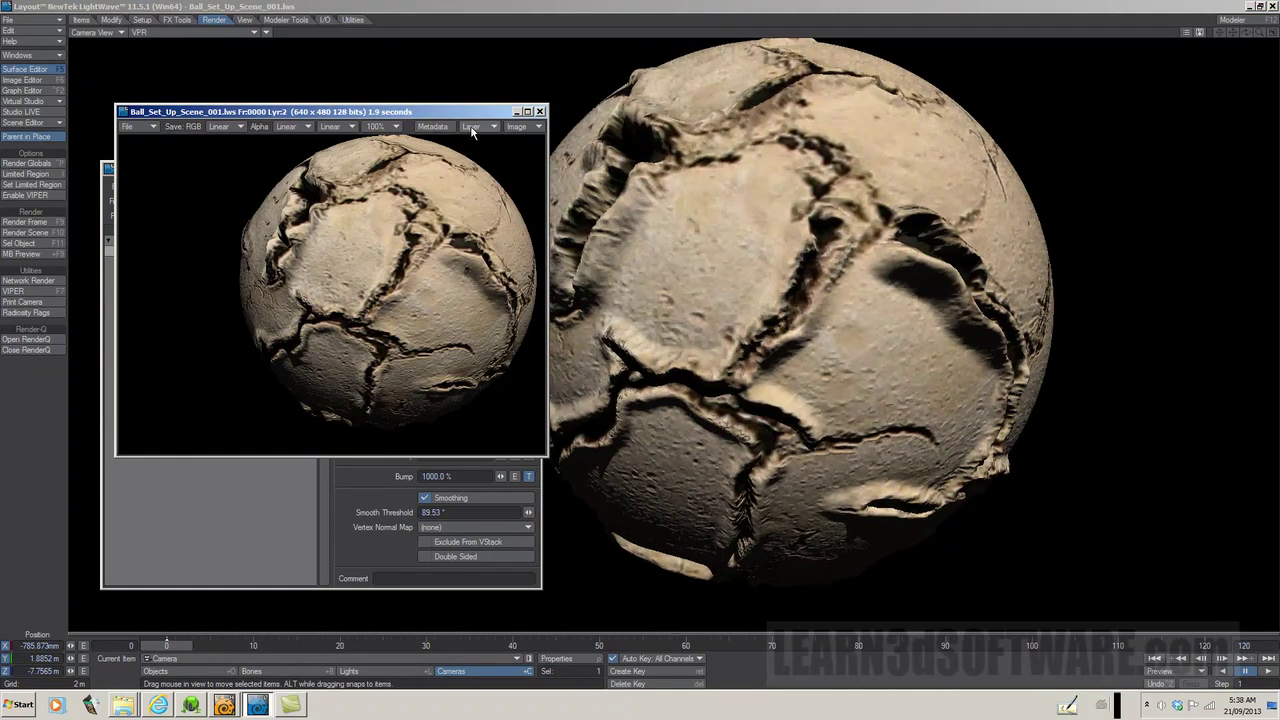
# Replace the Specularity texture layer with the copied Ball_Color_Map image, then close the Surface Editor
pyautogui.click(539, 111)
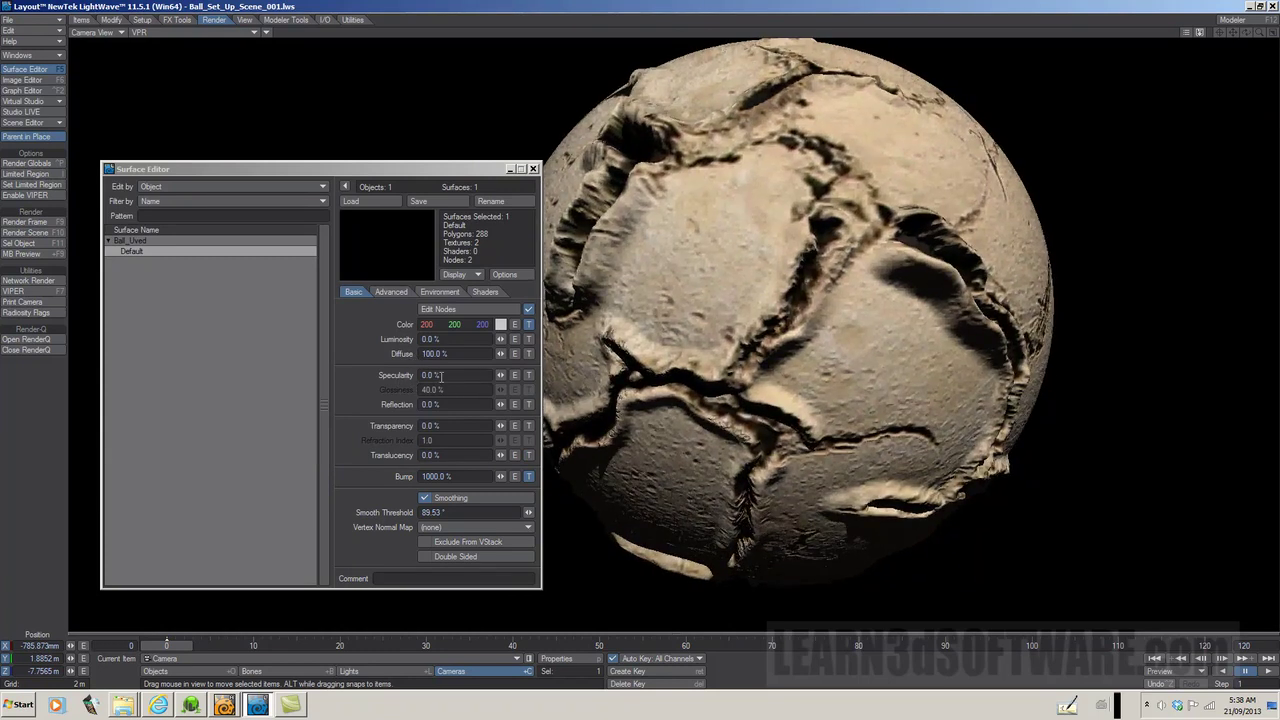
pyautogui.click(529, 376)
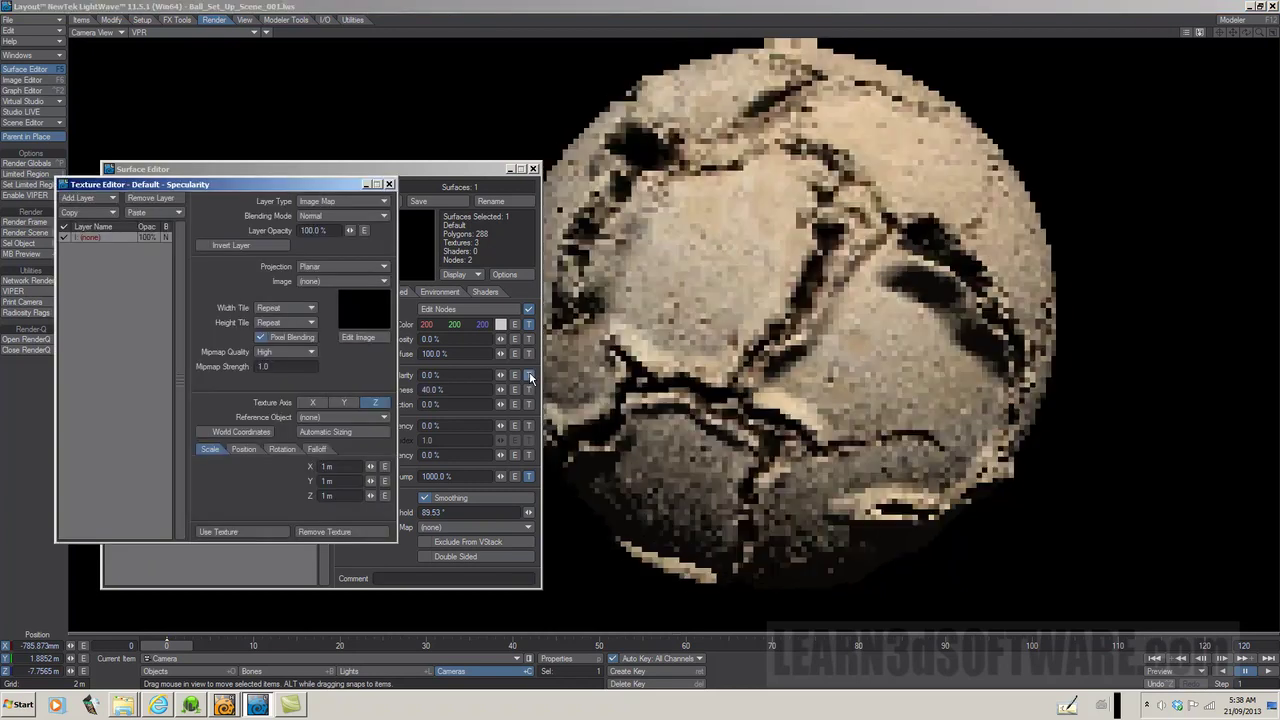
pyautogui.click(145, 214)
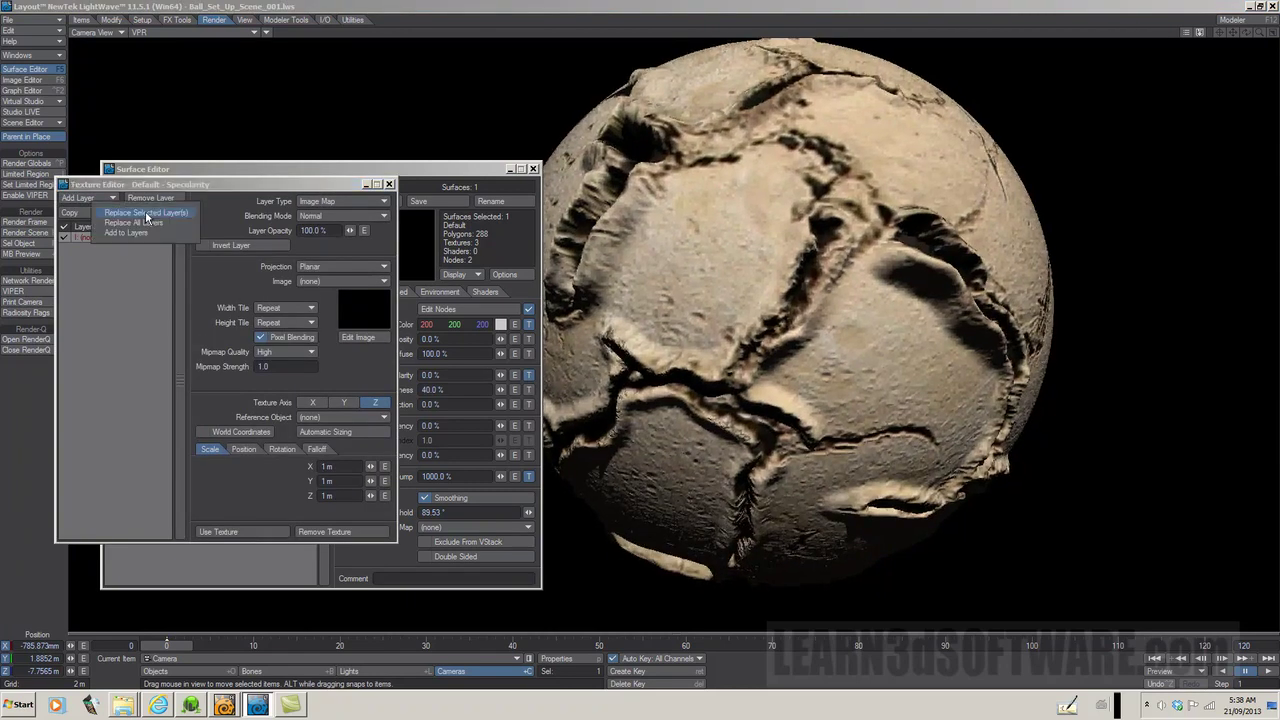
pyautogui.click(146, 214)
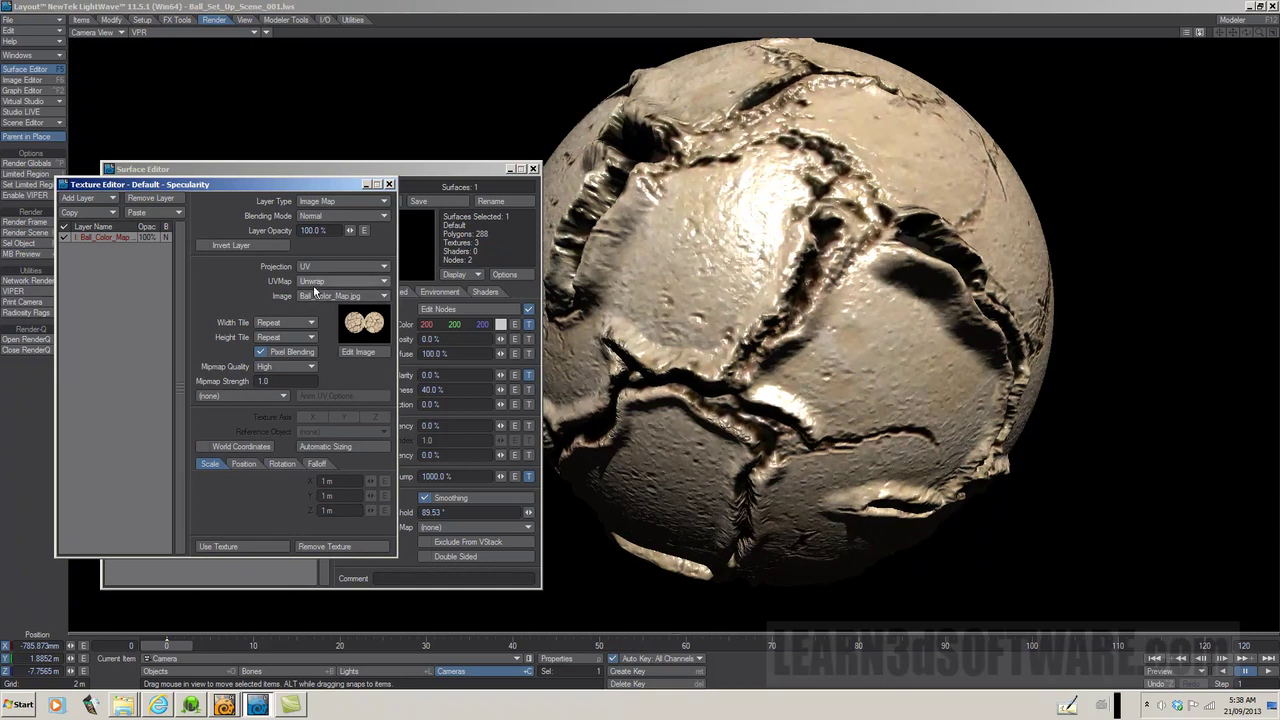
pyautogui.click(215, 546)
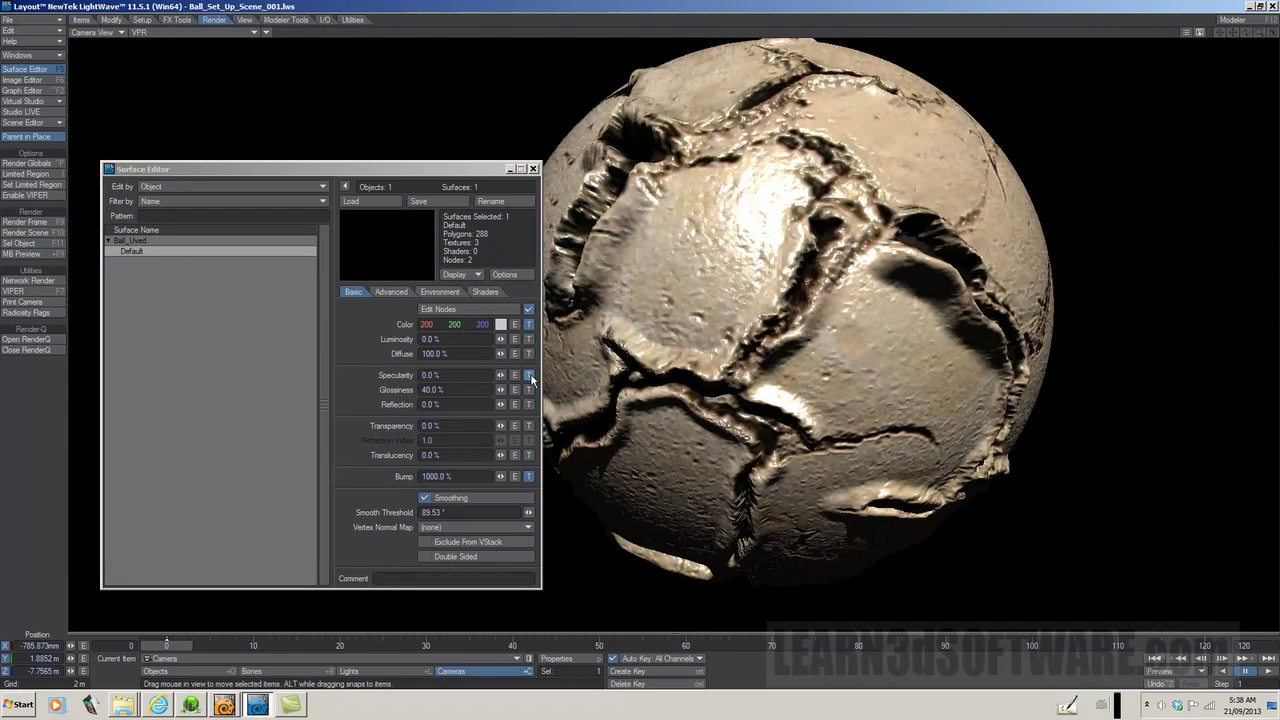
pyautogui.click(533, 168)
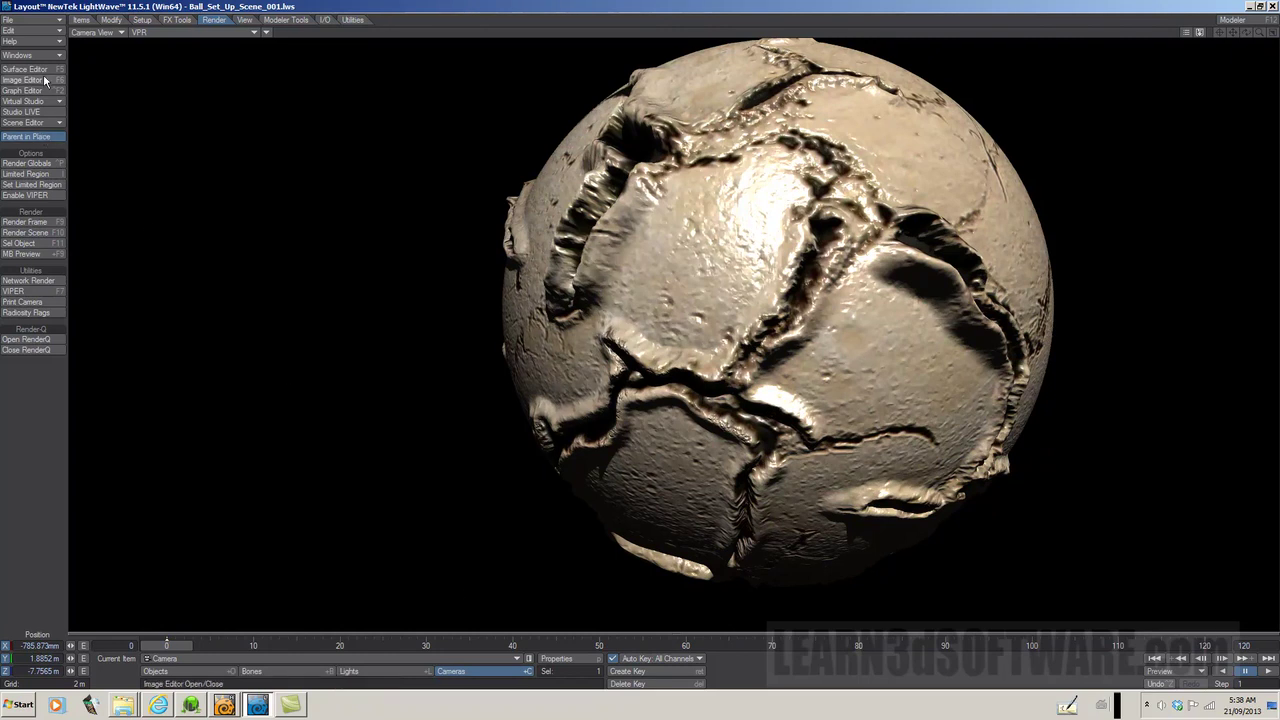
# Reopen the Default surface's Specularity texture settings
pyautogui.click(44, 72)
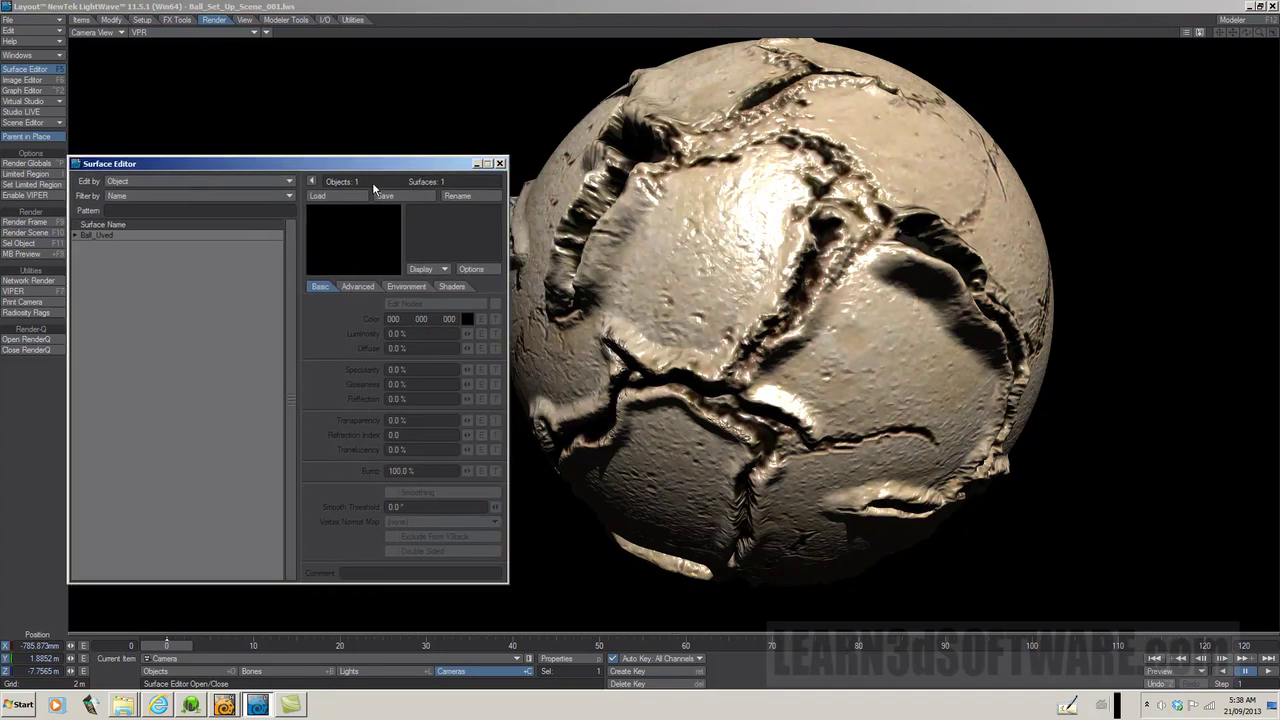
pyautogui.click(75, 236)
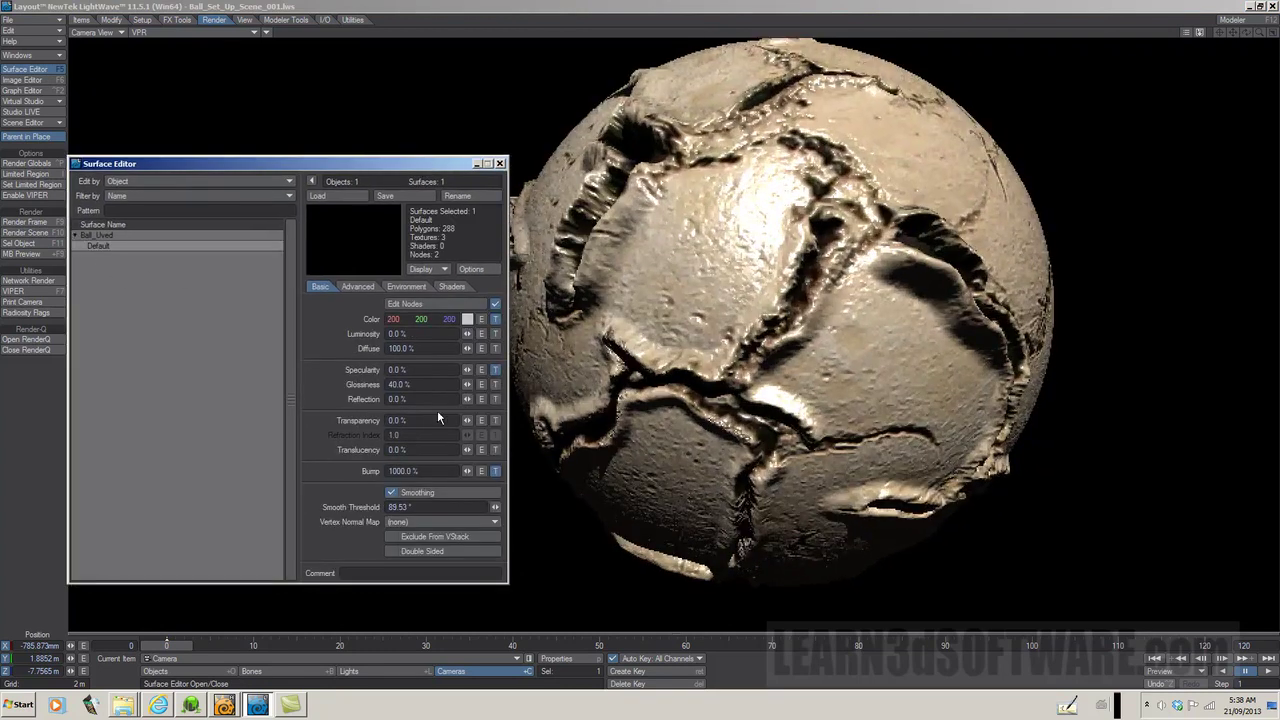
pyautogui.click(495, 370)
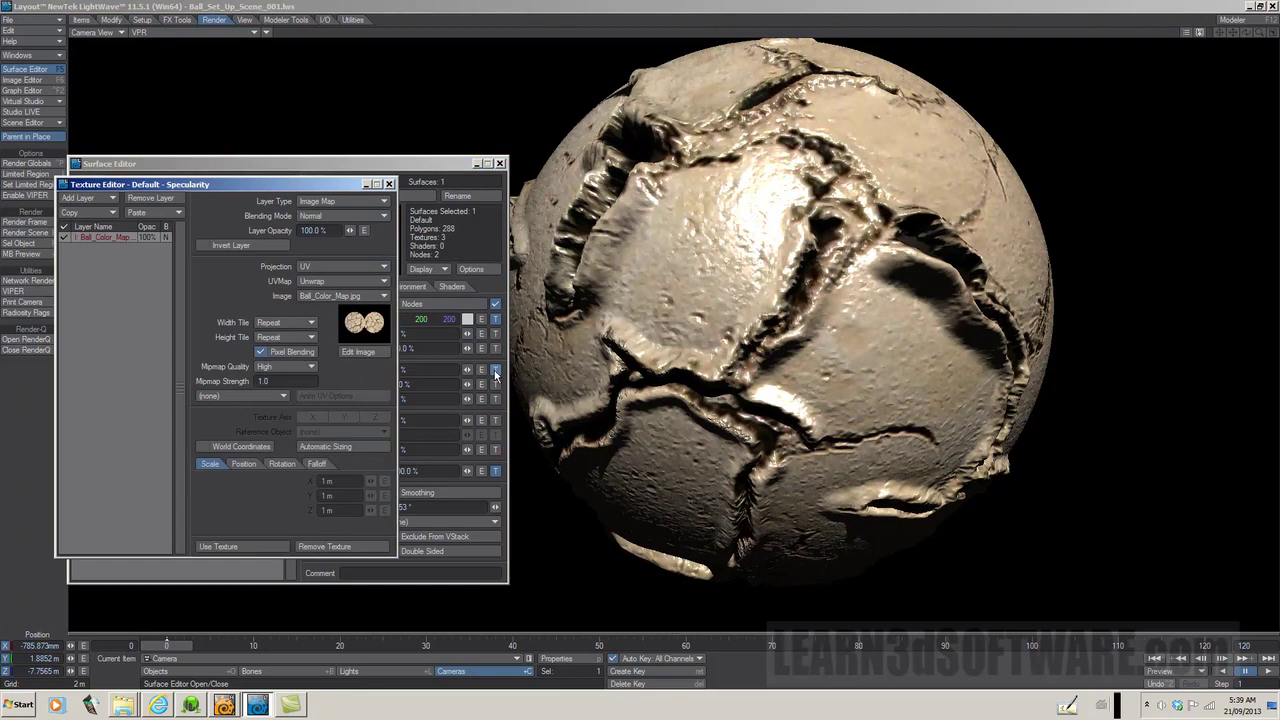
pyautogui.moveTo(320, 186); pyautogui.dragTo(310, 213)
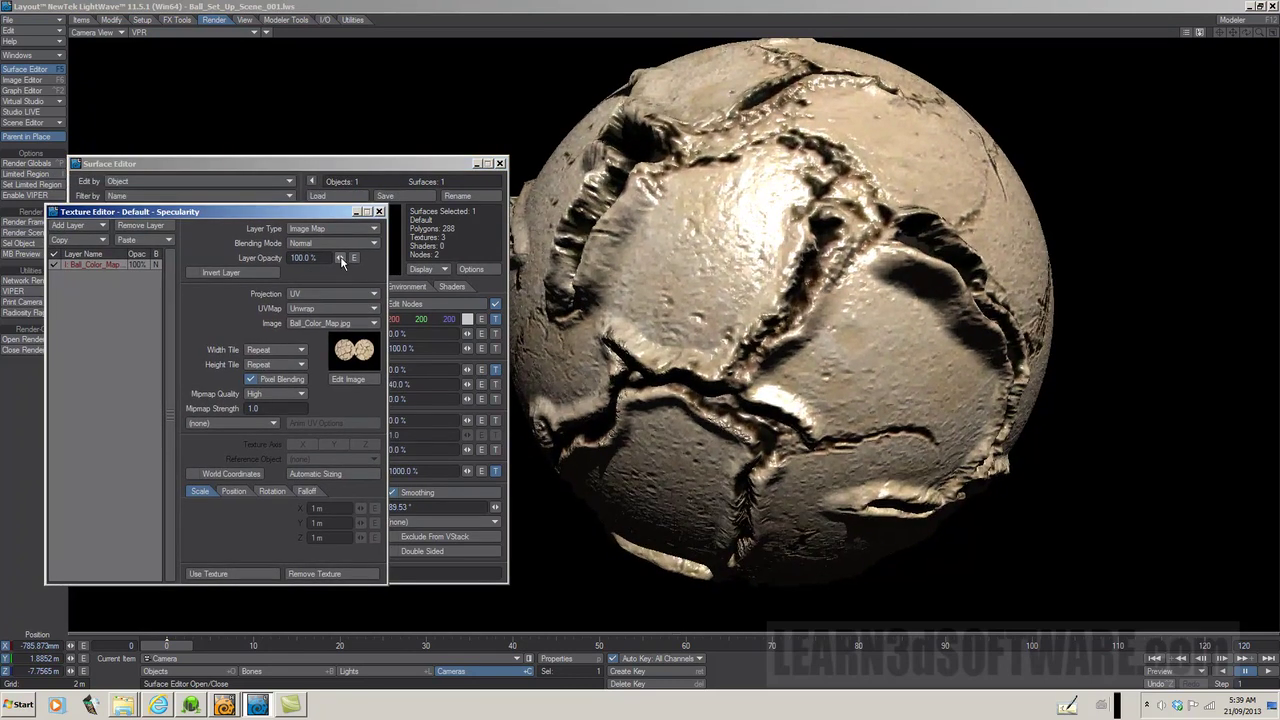
# Try the specularity layer at 200% and 500% opacity, then settle on 50%
pyautogui.moveTo(341, 257); pyautogui.dragTo(283, 257)
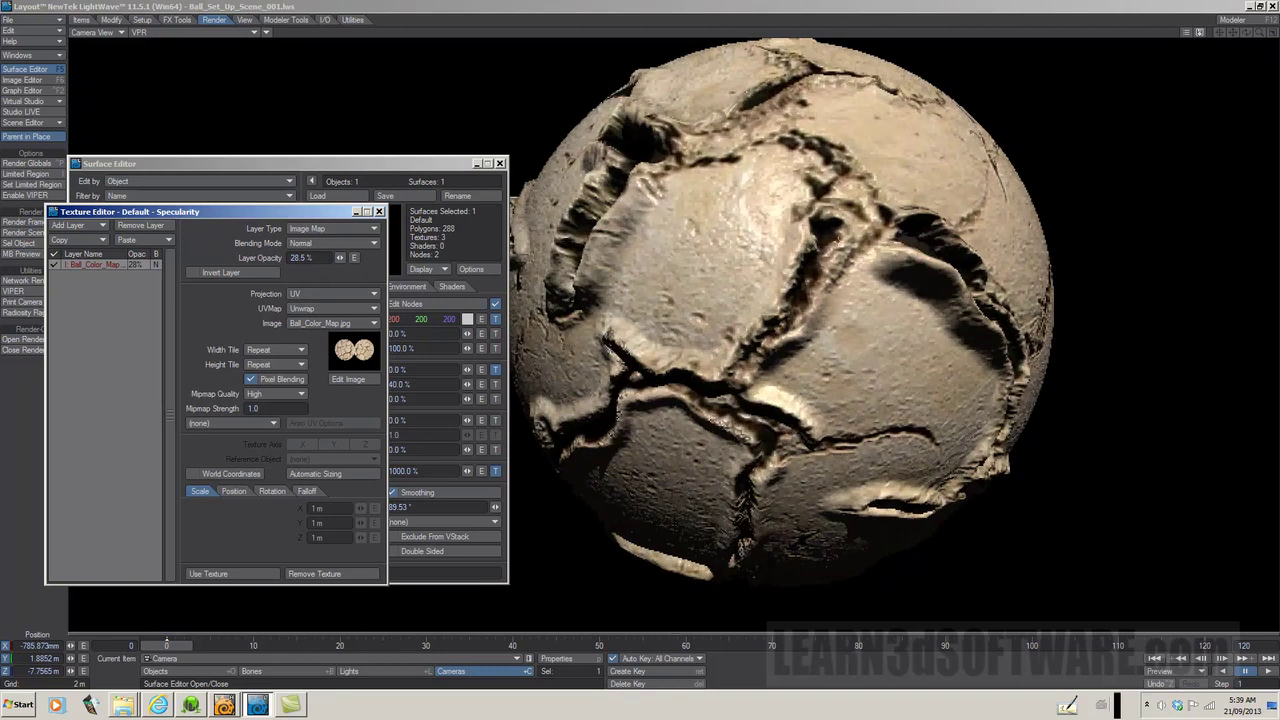
pyautogui.click(300, 257)
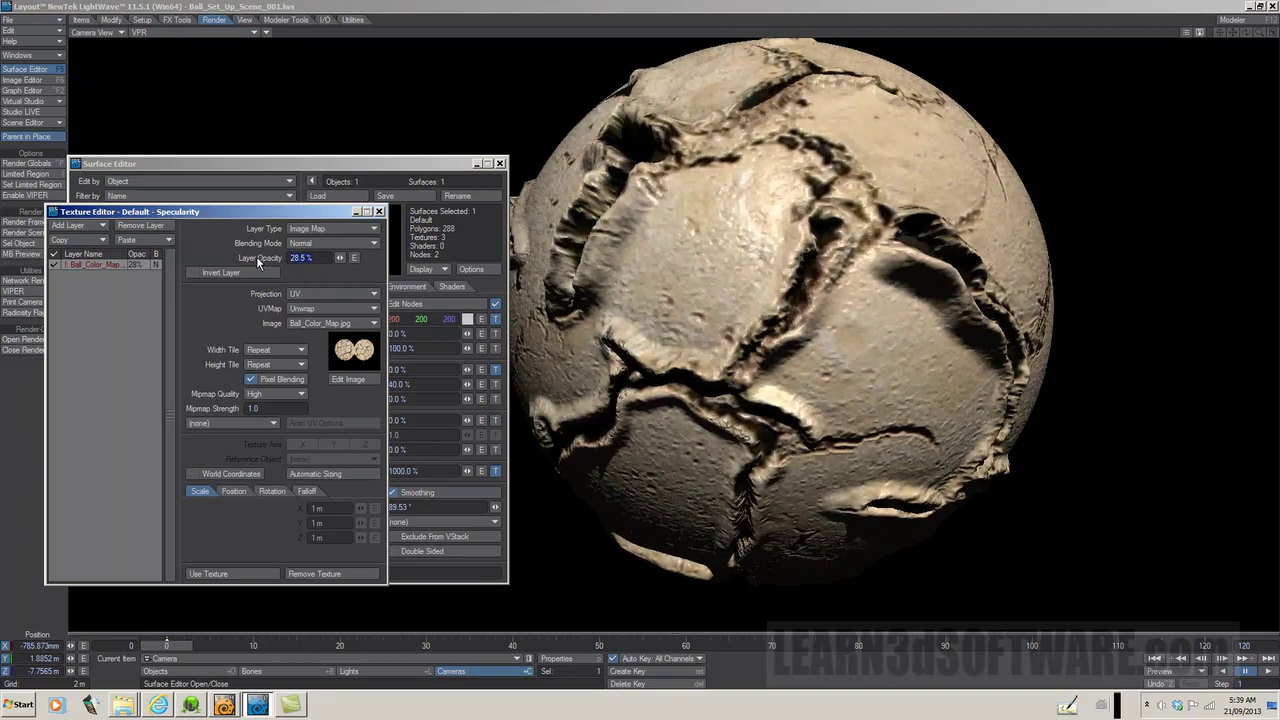
pyautogui.write('200')
pyautogui.press('Return')
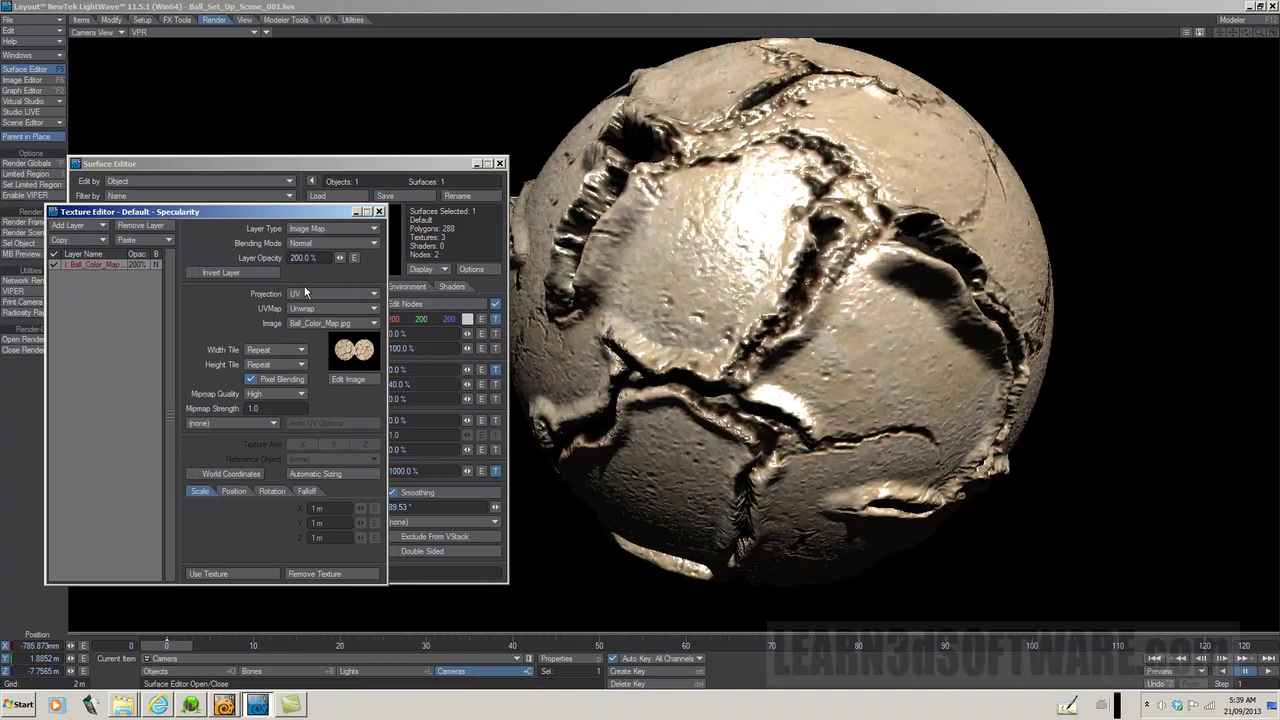
pyautogui.click(298, 258)
pyautogui.write('500')
pyautogui.press('Return')
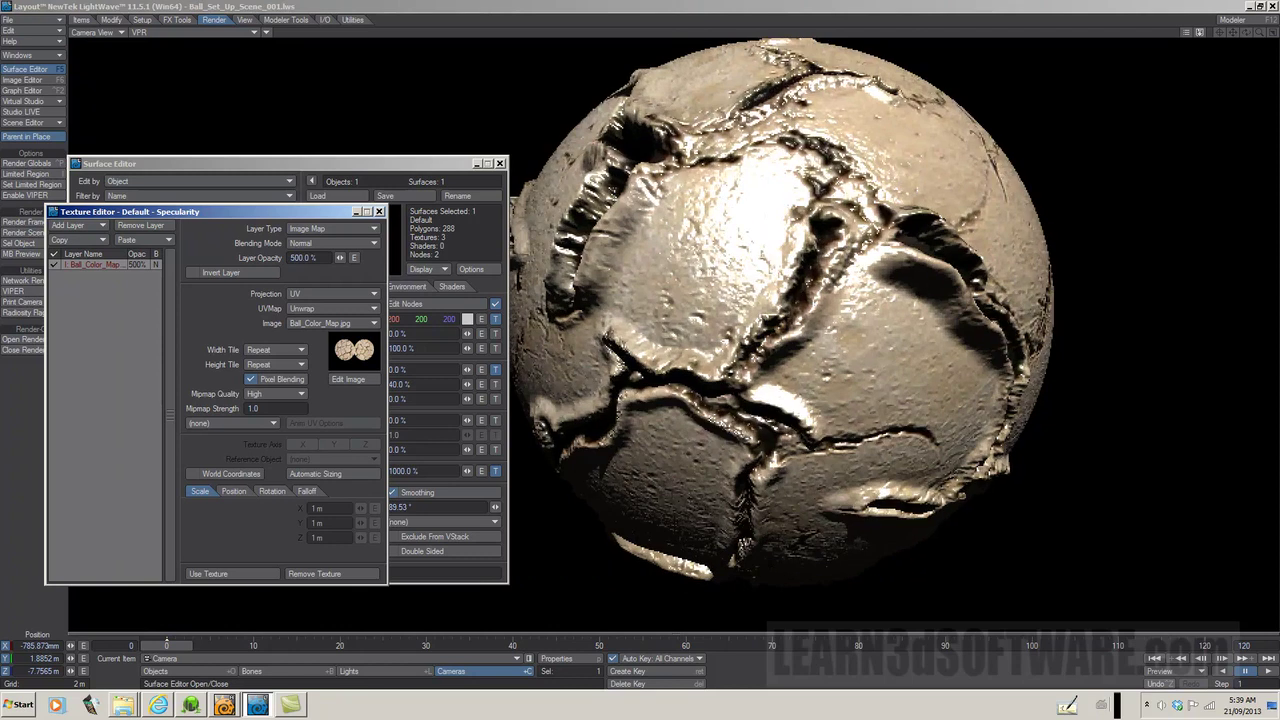
pyautogui.click(300, 258)
pyautogui.write('50')
pyautogui.press('Return')
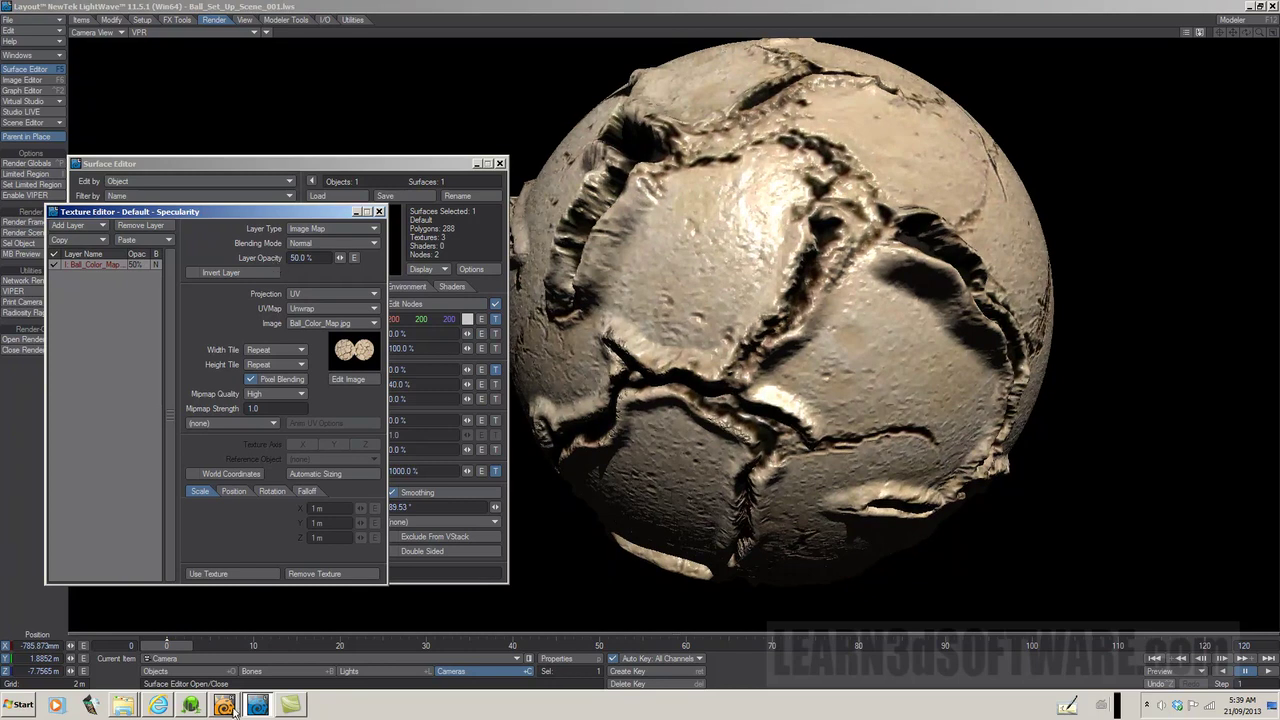
pyautogui.click(190, 705)
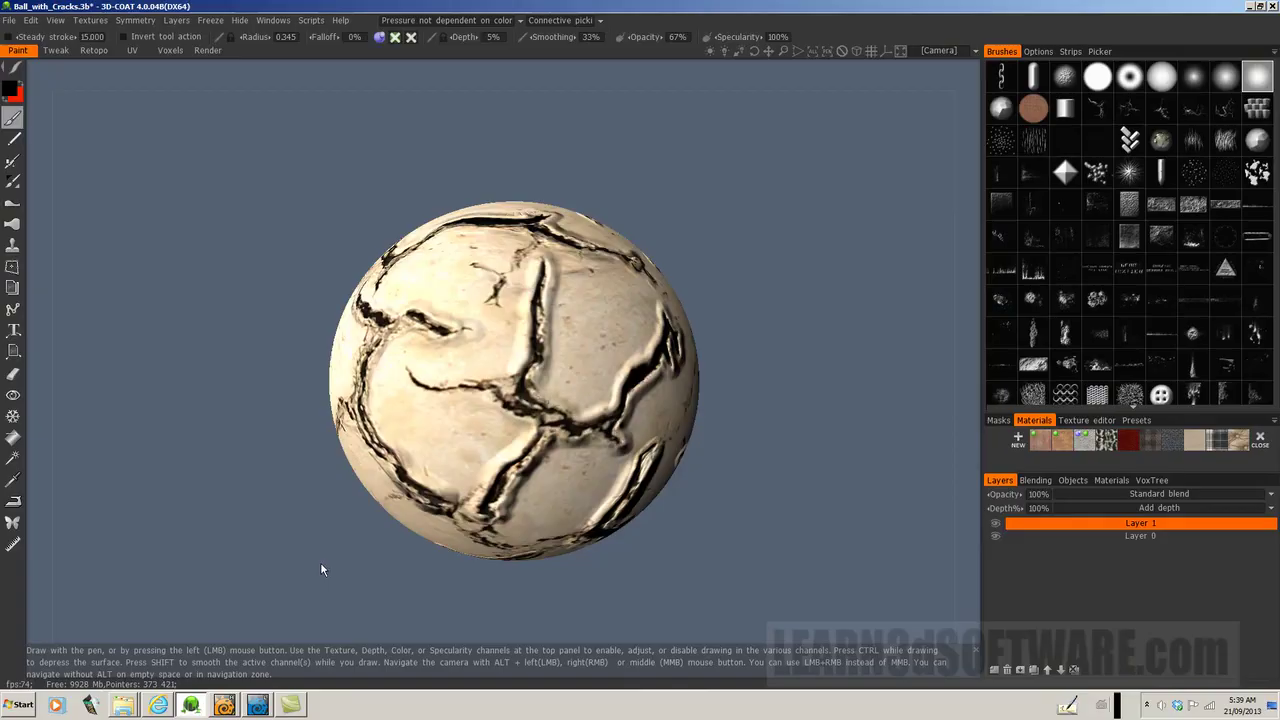
pyautogui.click(258, 706)
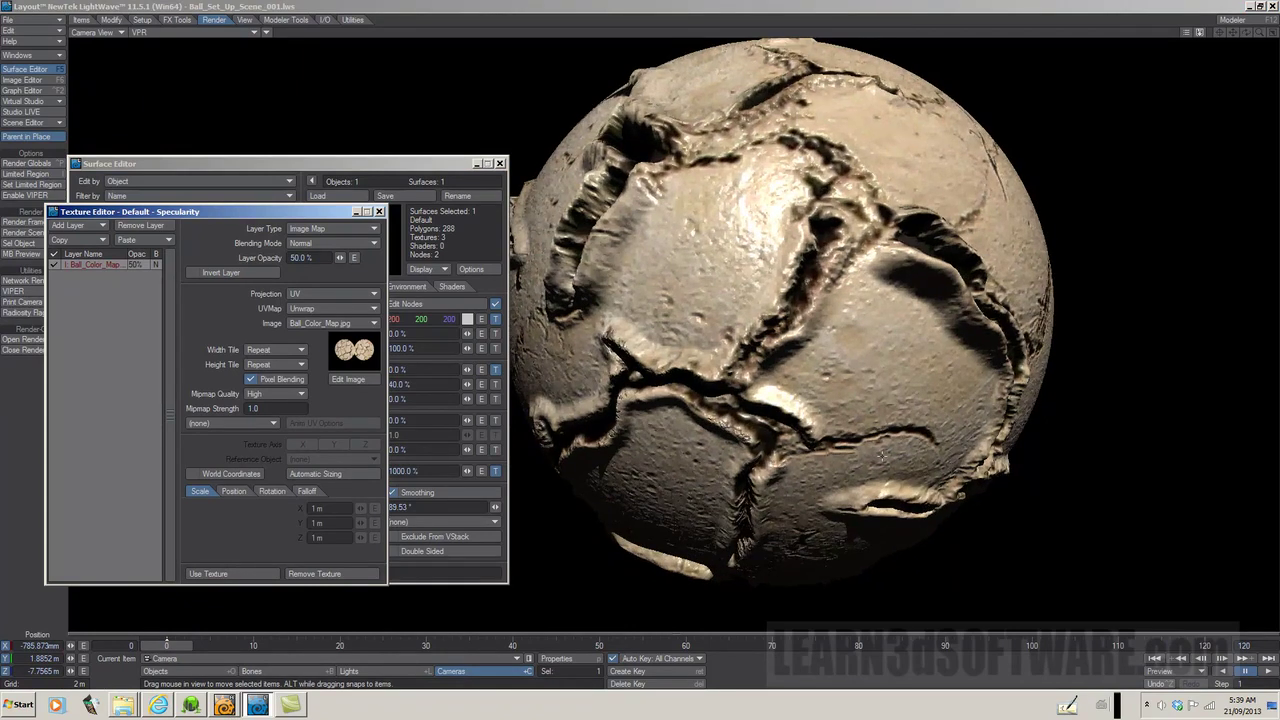
pyautogui.click(193, 704)
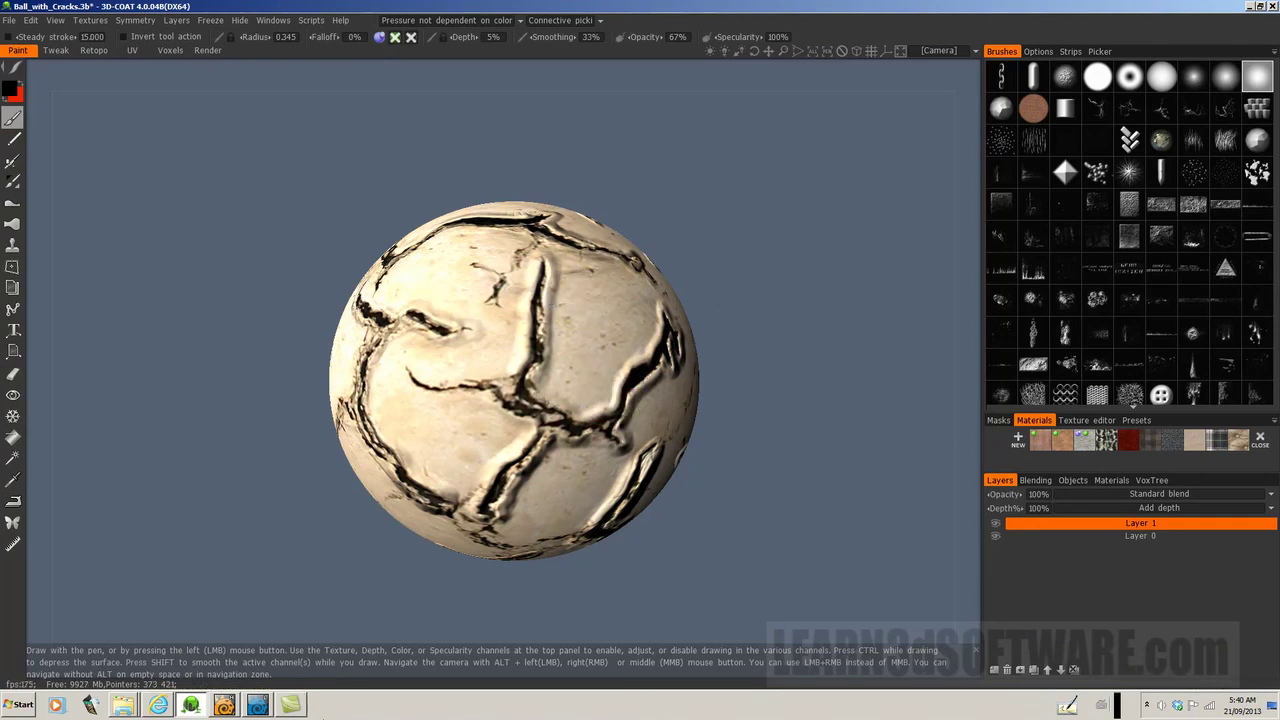
pyautogui.click(259, 706)
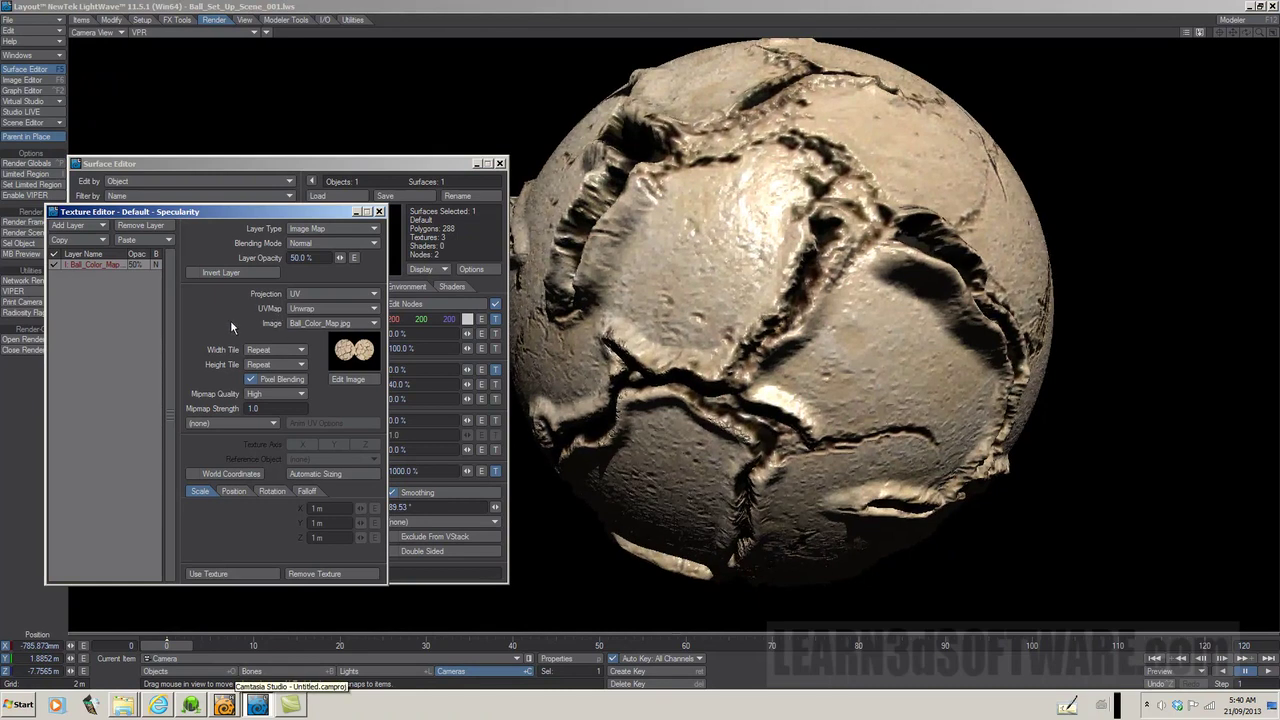
# Close the Specularity texture editor, leaving the Surface Editor open
pyautogui.click(379, 212)
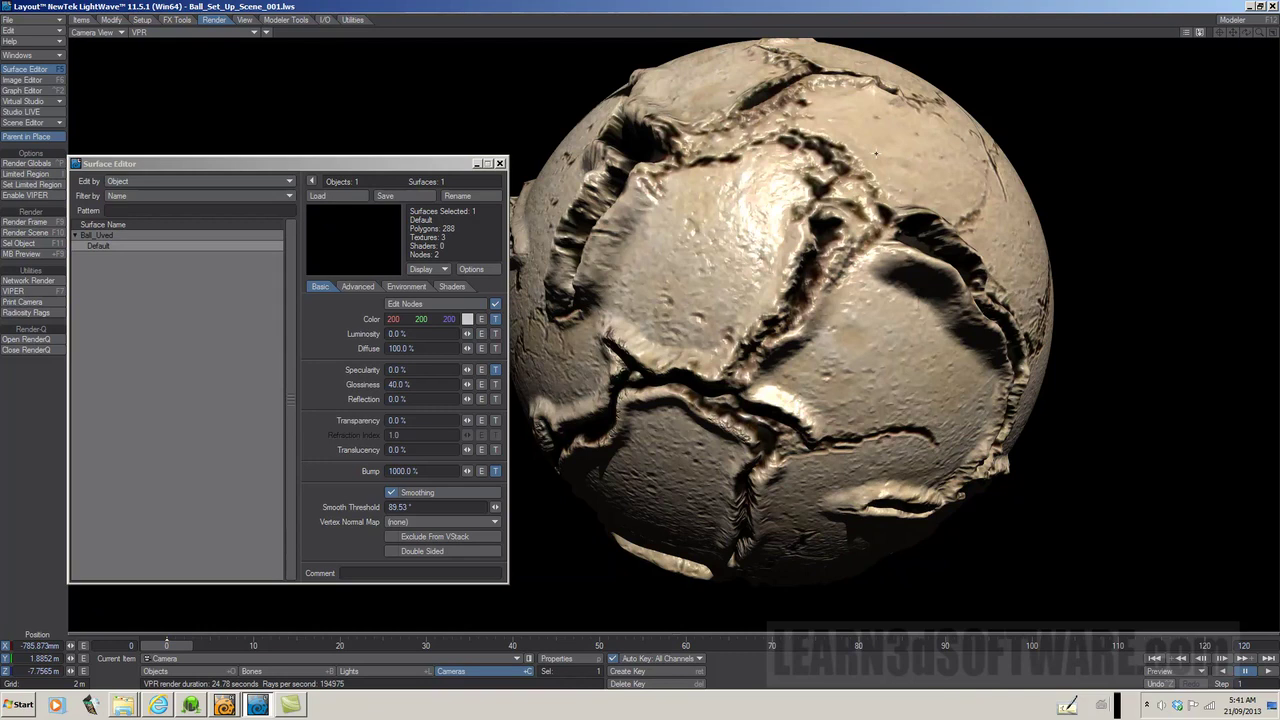
# Close the Surface Editor so the VPR shows the finished shiny cracked ball full view
pyautogui.moveTo(458, 170); pyautogui.dragTo(398, 174)
pyautogui.click(440, 167)
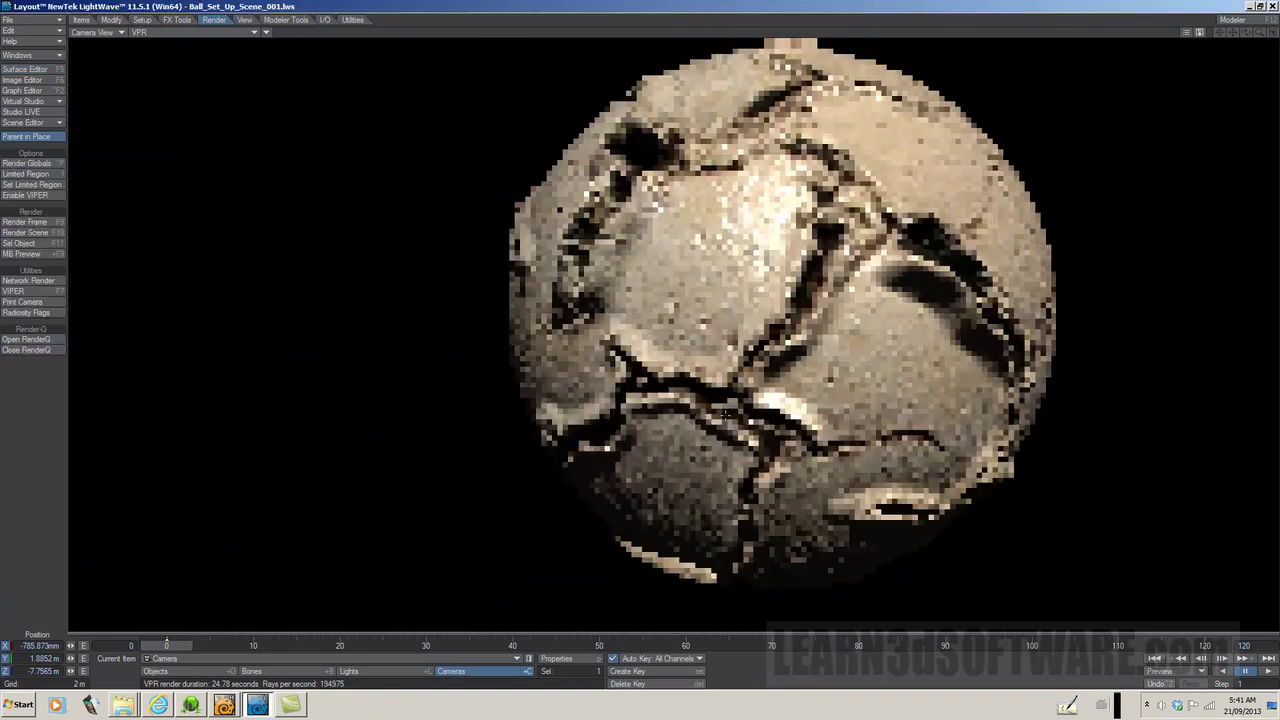